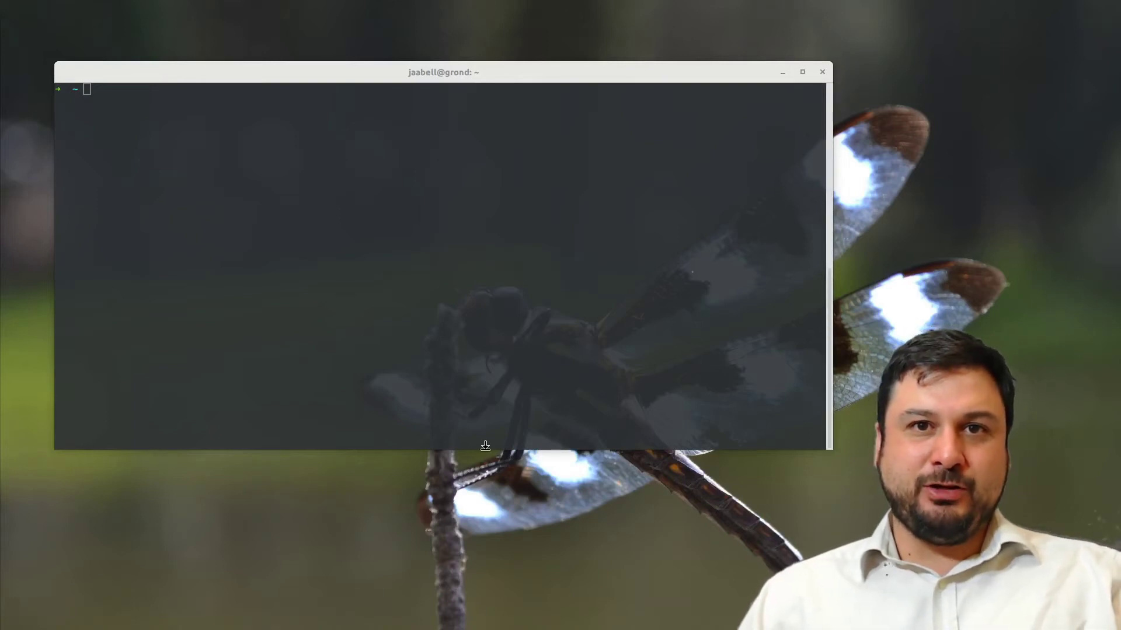
# Step: Launch STKO from the terminal with the stko command
pyautogui.click(470, 259)
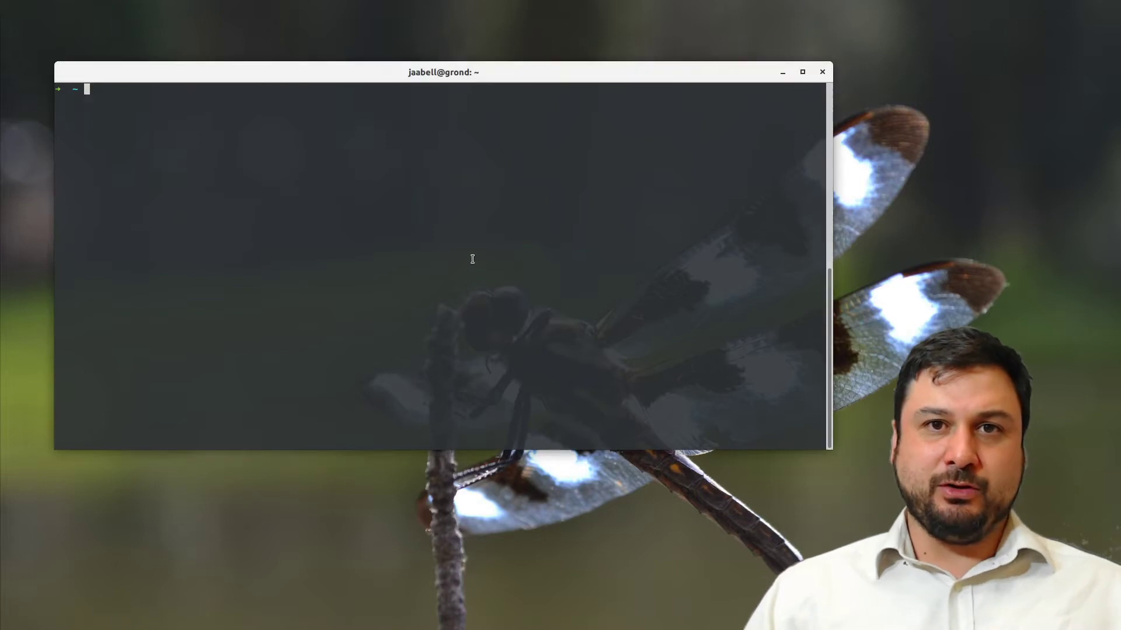
pyautogui.write('stko')
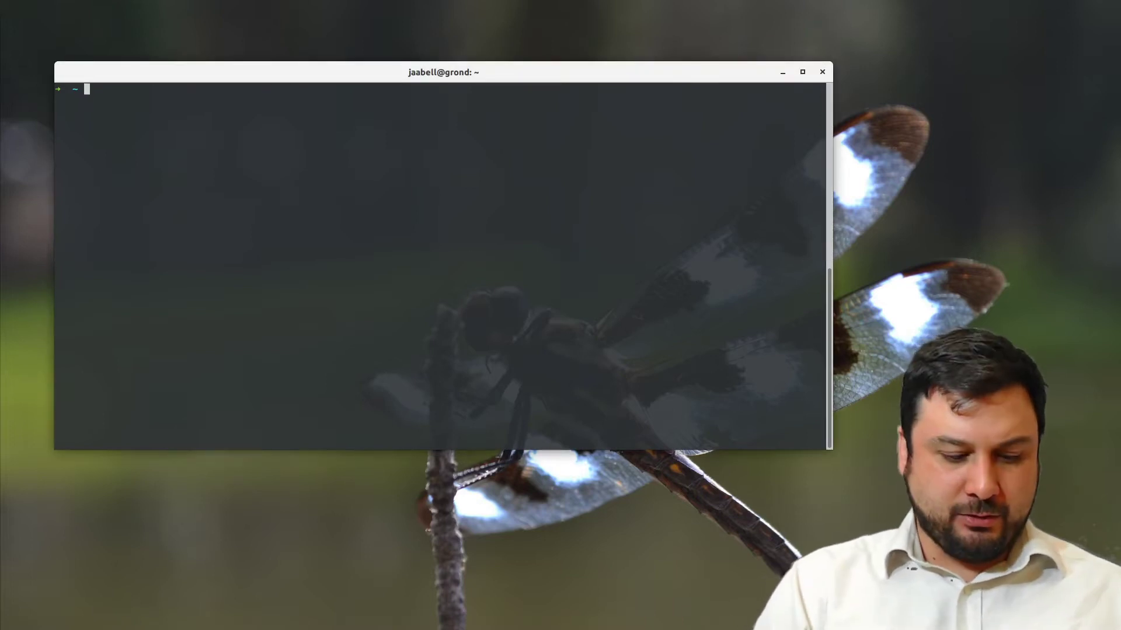
pyautogui.press('Return')
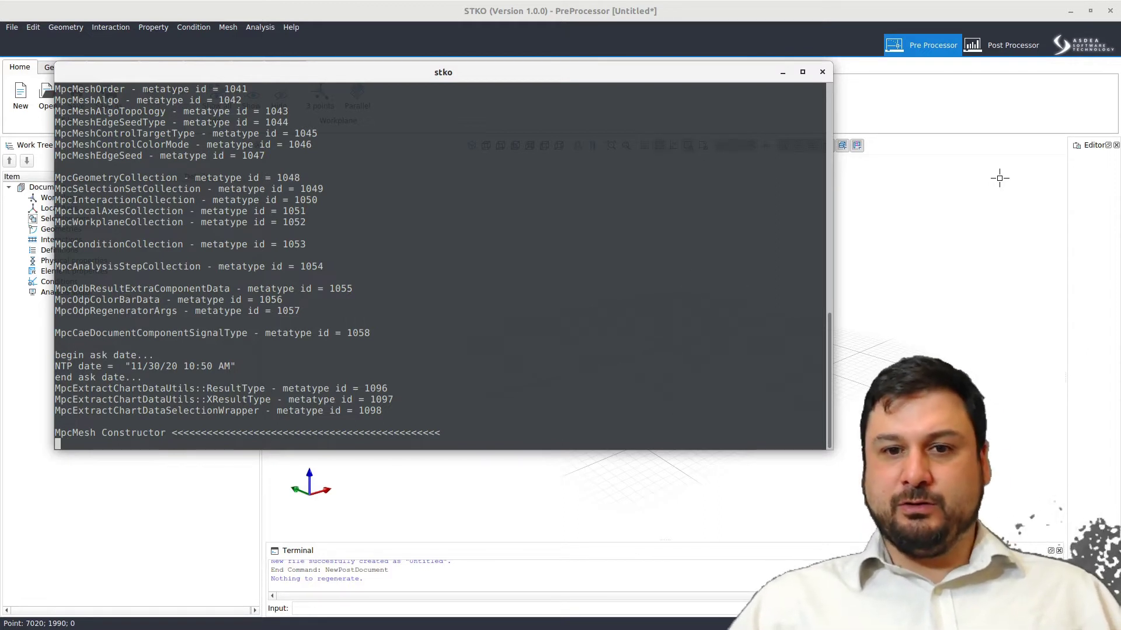
# Step: Bring the main STKO PreProcessor window in front of the stko console
pyautogui.click(998, 108)
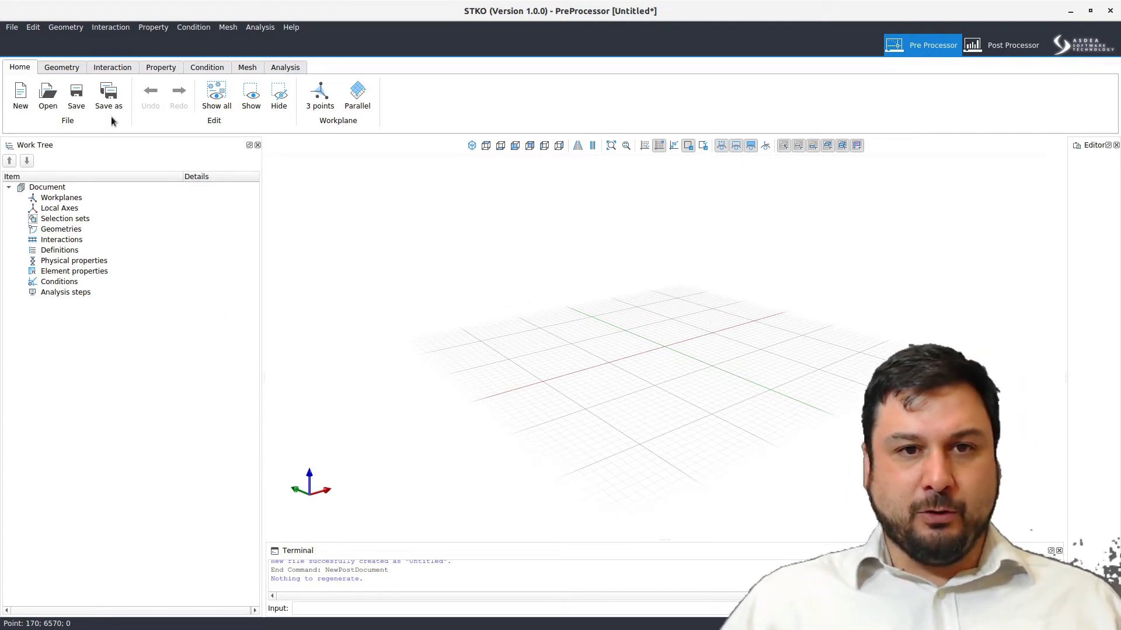
# Step: Draw a cube Parallelepiped from the grid origin by picking four corner points
pyautogui.click(78, 67)
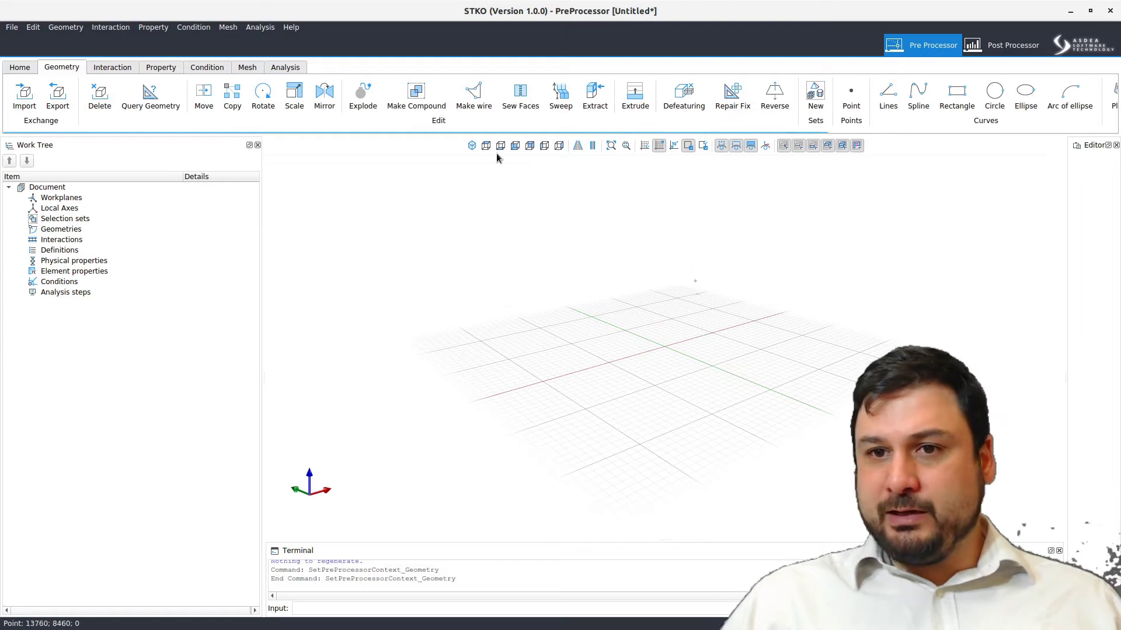
pyautogui.scroll(-3, 527, 117)
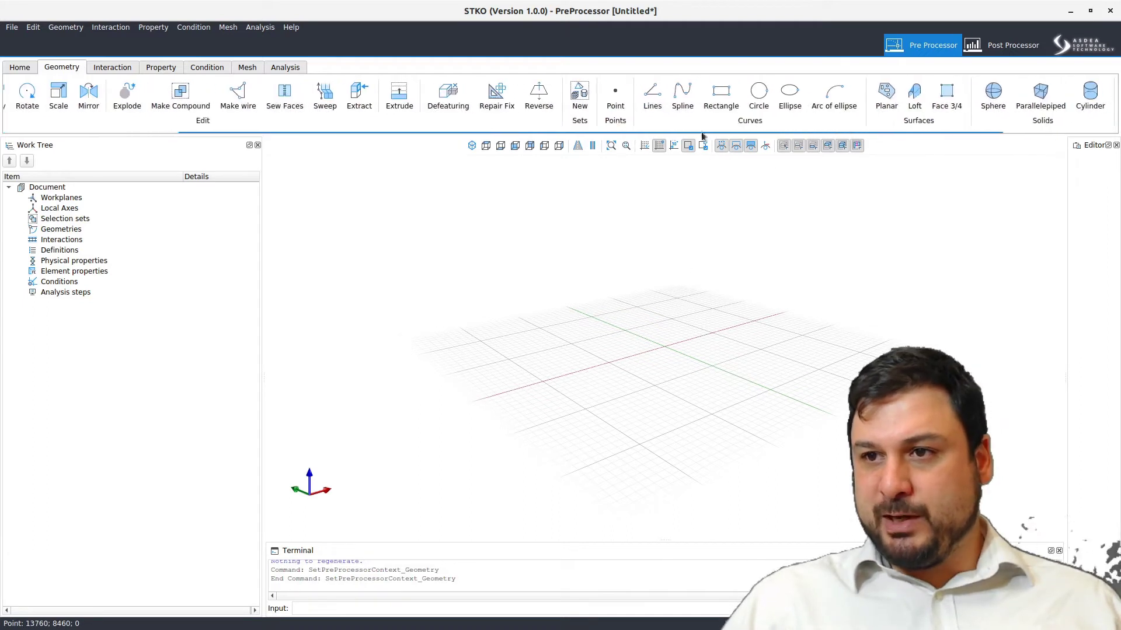
pyautogui.click(1040, 97)
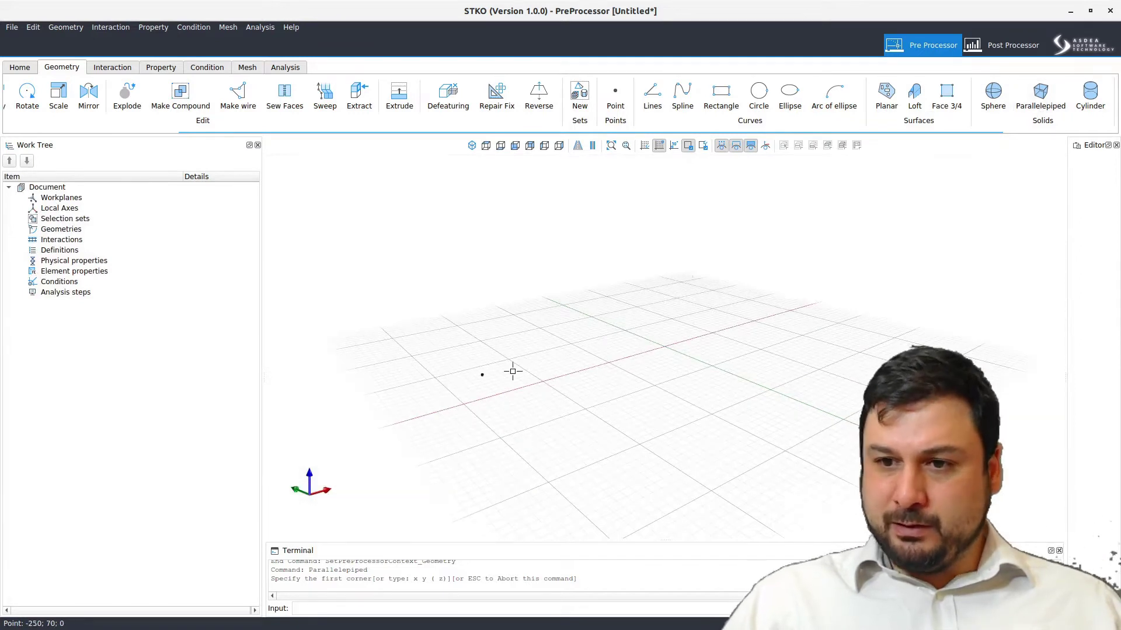
pyautogui.click(665, 348)
pyautogui.click(717, 368)
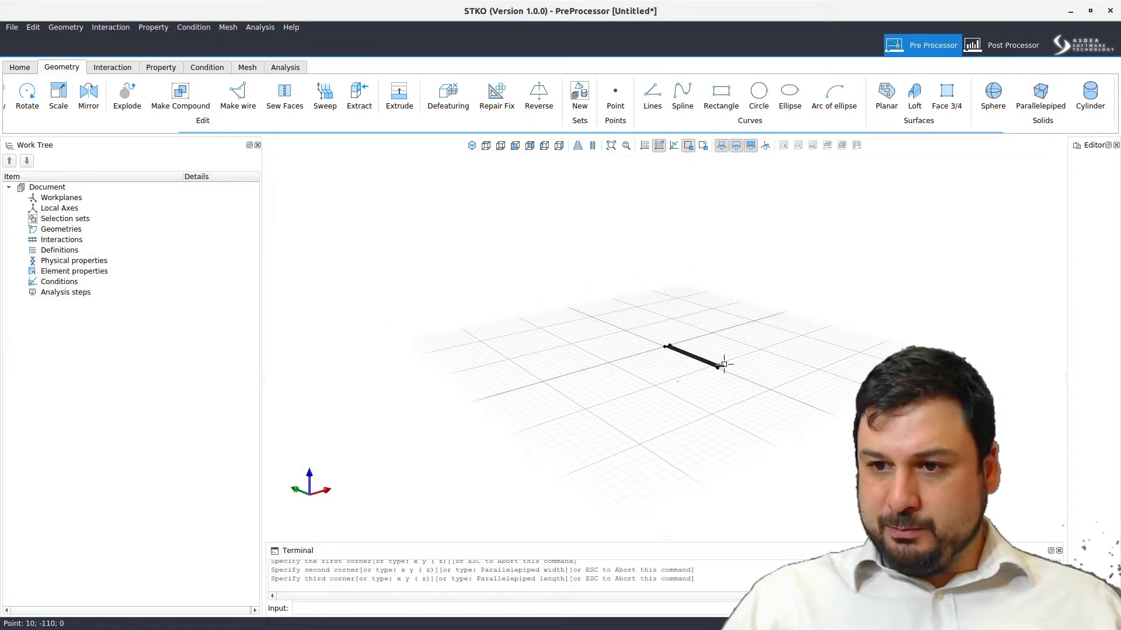
pyautogui.click(766, 351)
pyautogui.click(772, 280)
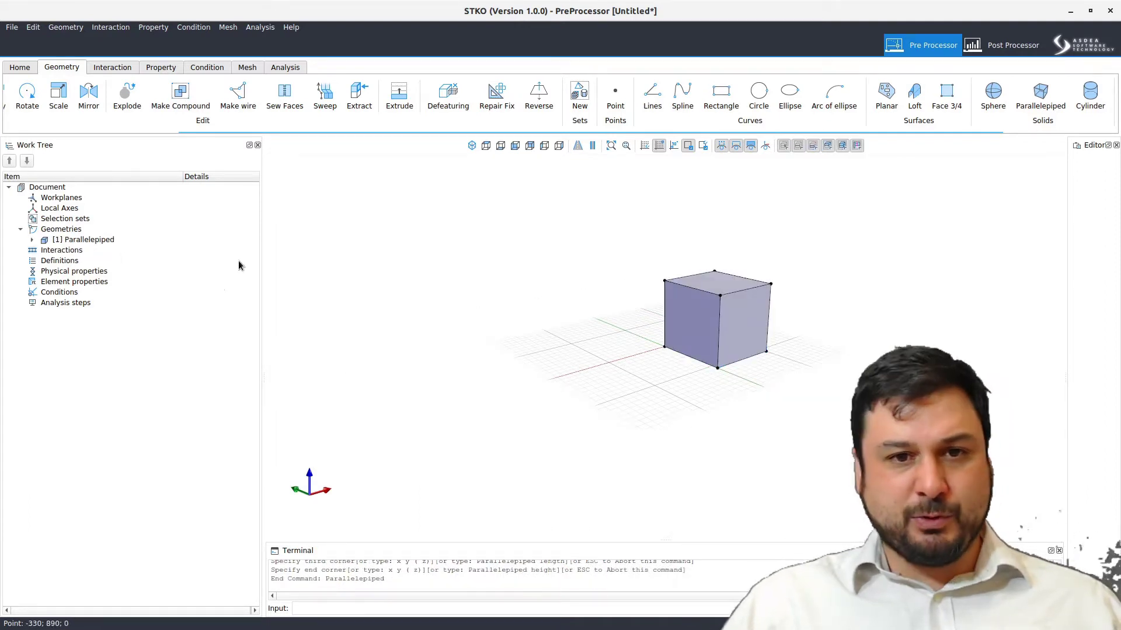
pyautogui.click(83, 240)
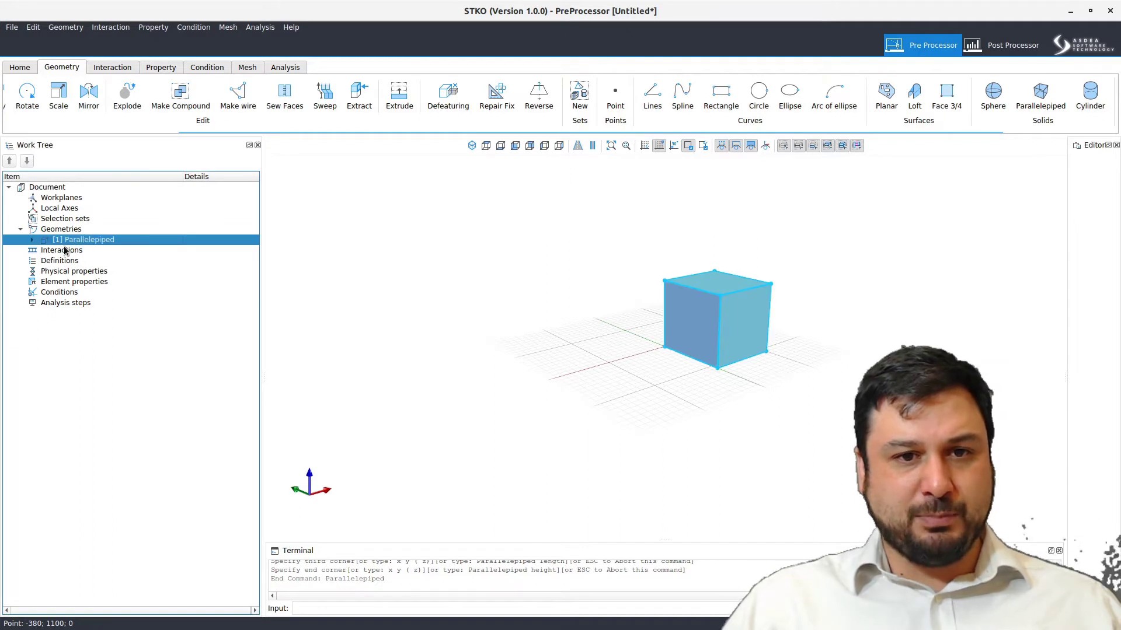
pyautogui.click(69, 264)
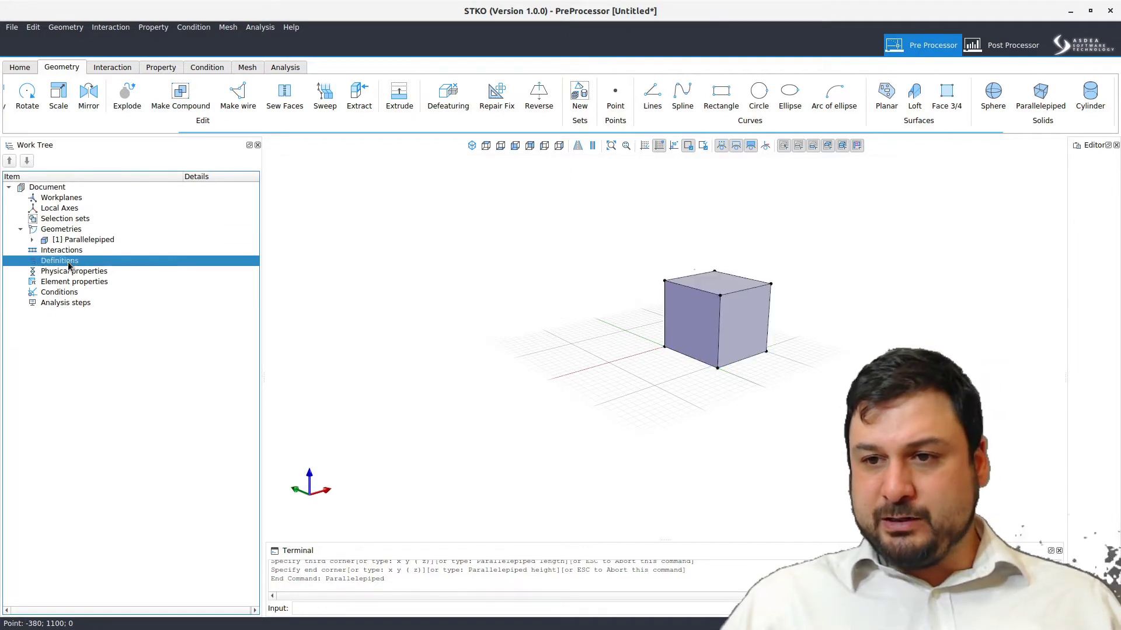
# Step: Fit the view and add a new definition using the timeSeries Linear model
pyautogui.press('f')
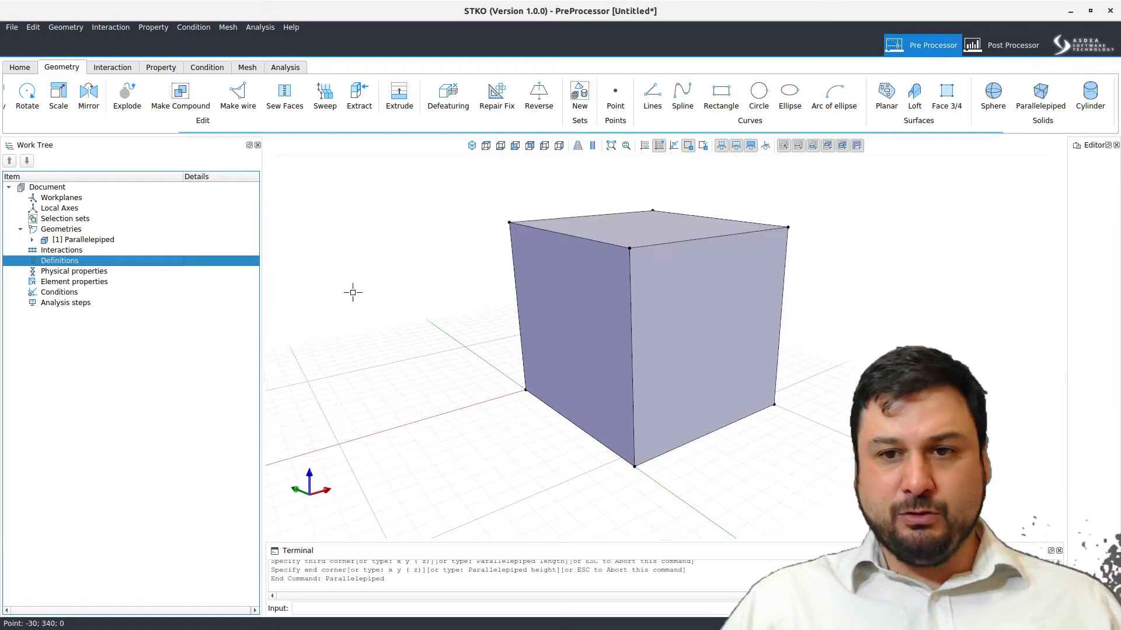
pyautogui.rightClick(81, 261)
pyautogui.click(94, 268)
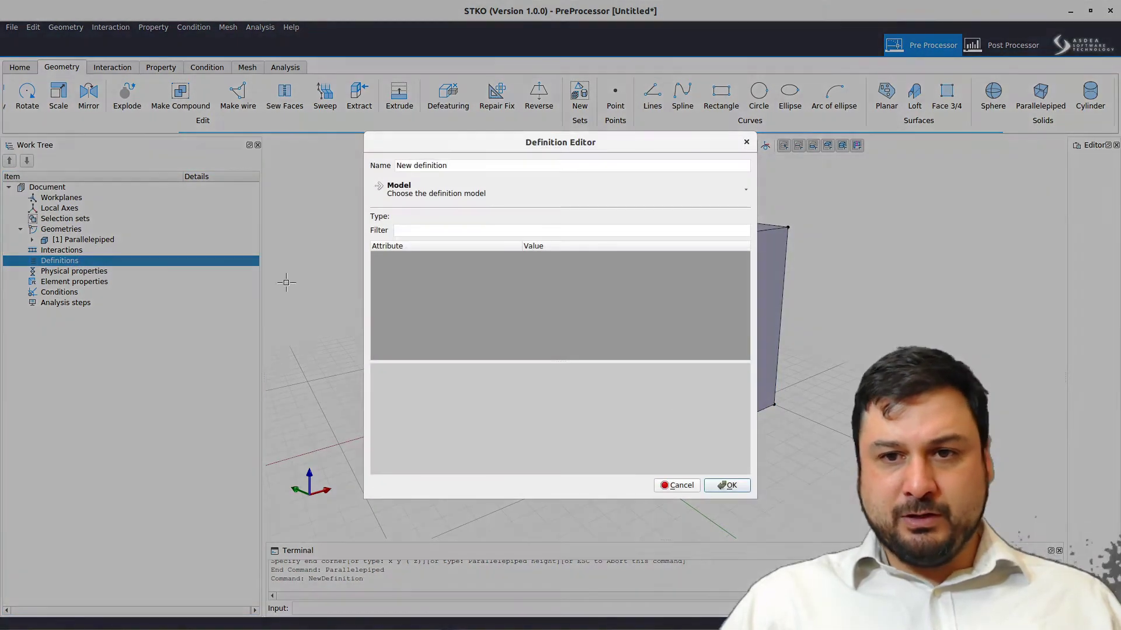
pyautogui.click(435, 193)
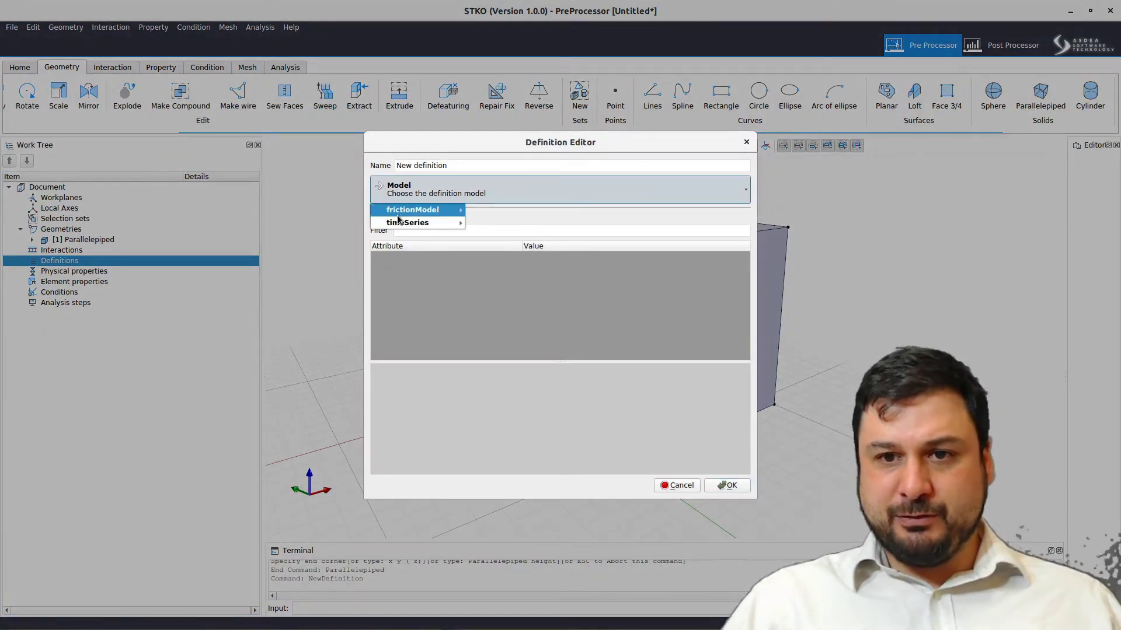
pyautogui.moveTo(409, 223)
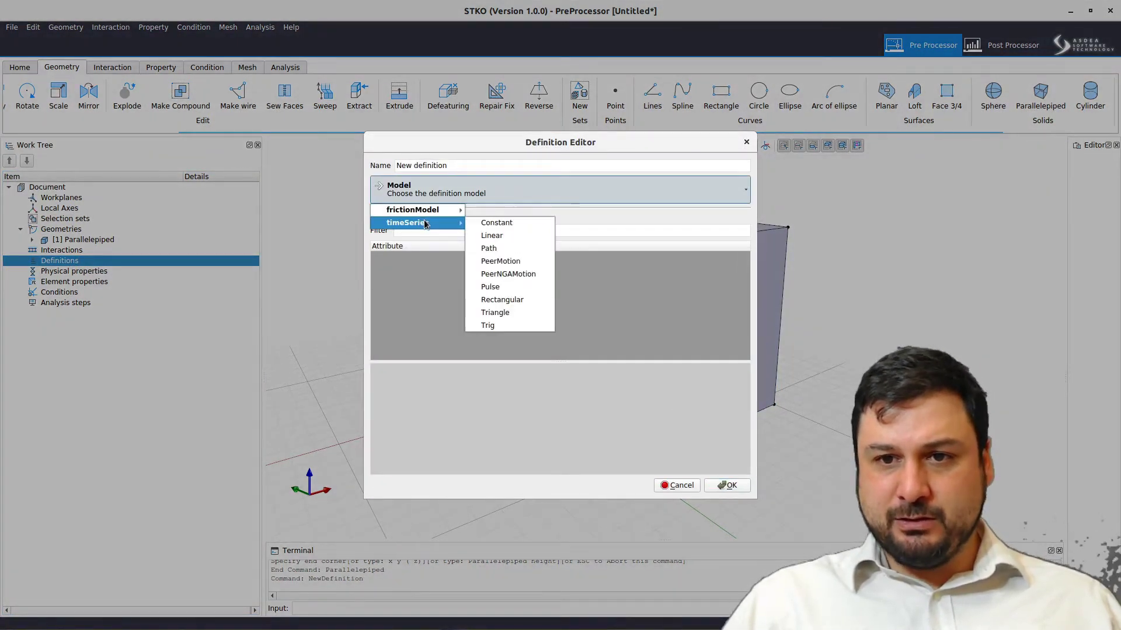
pyautogui.click(509, 236)
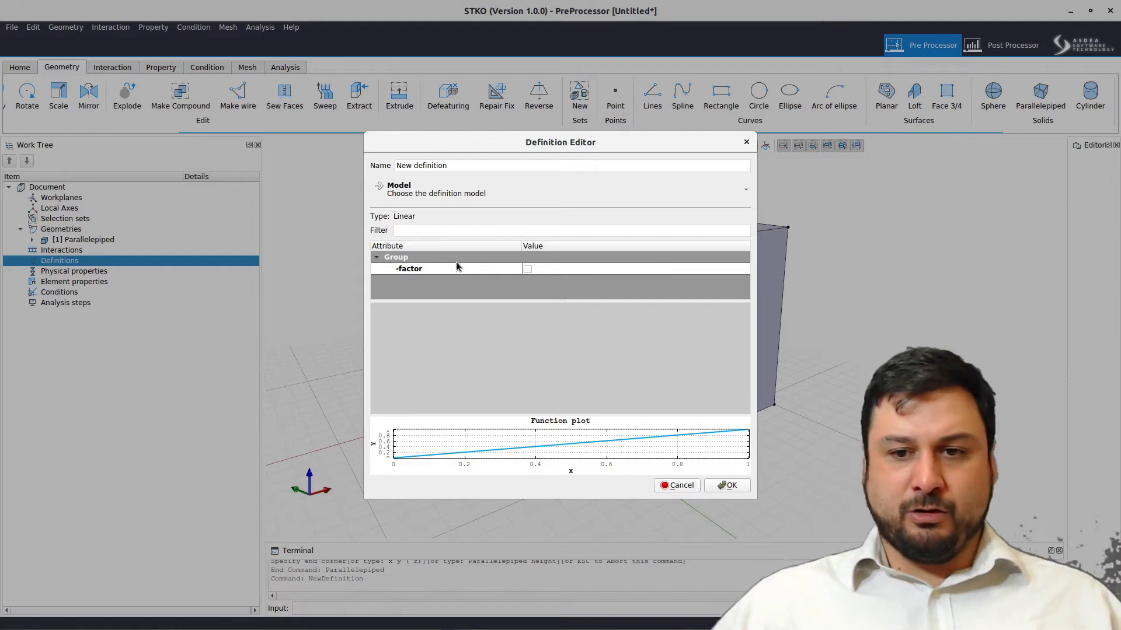
# Step: Name the Linear time-series definition linear_ts and confirm it
pyautogui.click(555, 166)
pyautogui.tripleClick(555, 166)
pyautogui.write('lie')
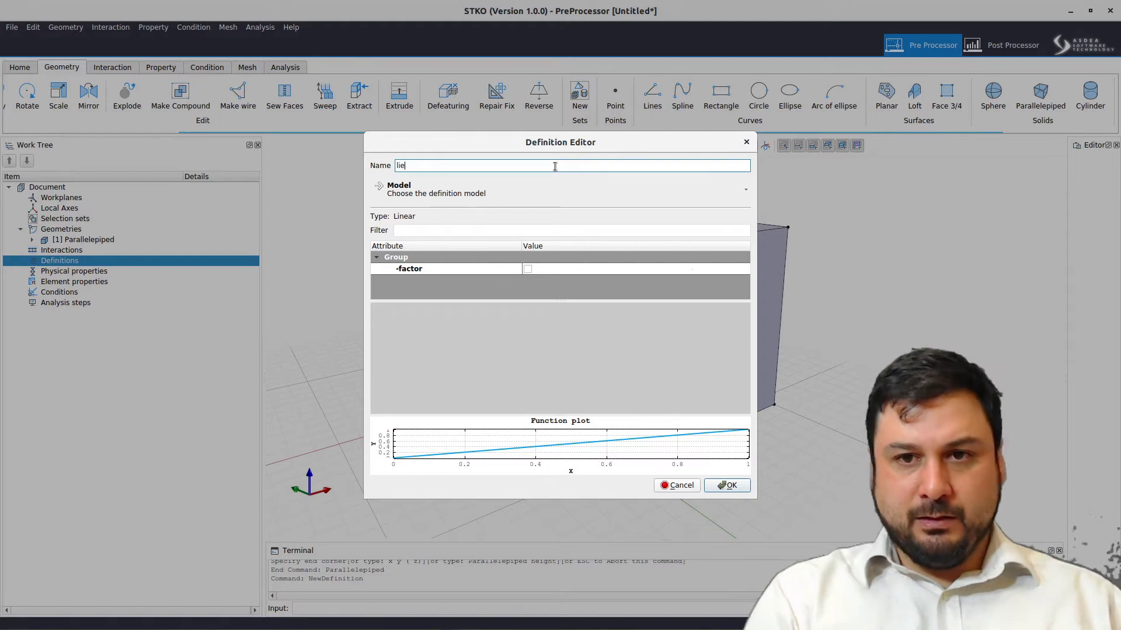
pyautogui.press('BackSpace')
pyautogui.write('near_ts')
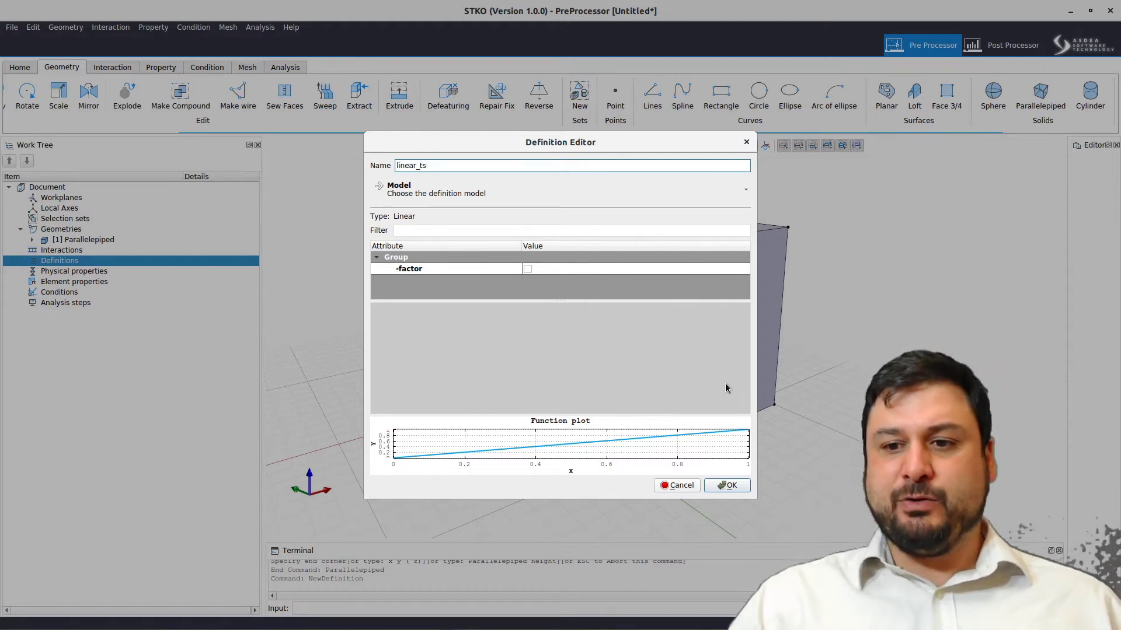
pyautogui.click(733, 487)
pyautogui.doubleClick(86, 285)
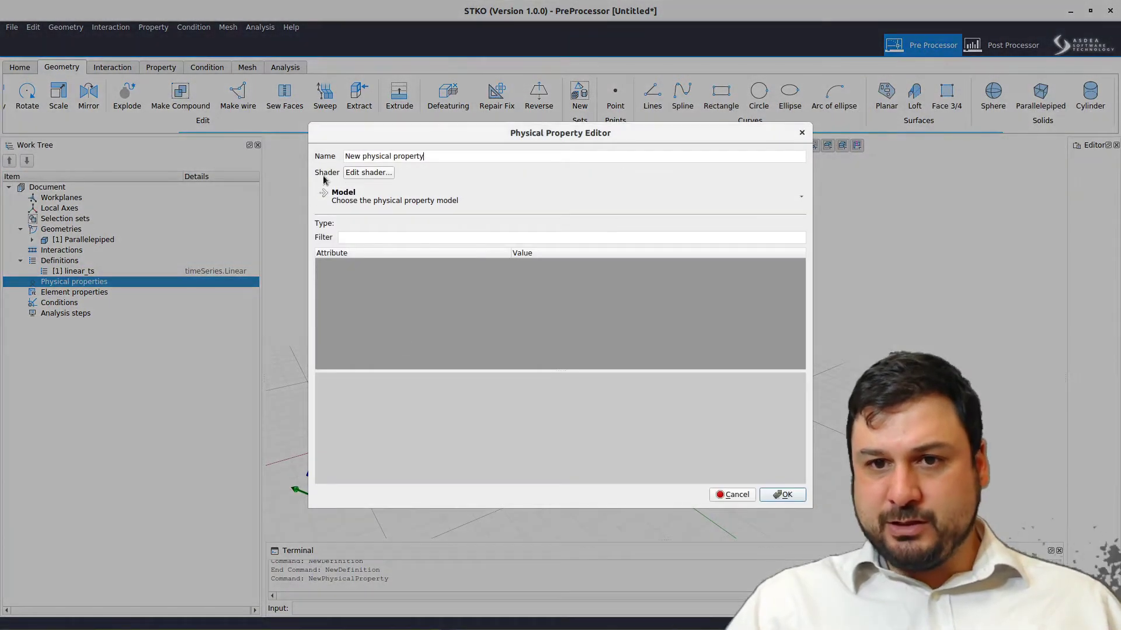
# Step: Choose the ElasticIsotropic nD material model for the new physical property
pyautogui.click(374, 204)
pyautogui.moveTo(377, 218)
pyautogui.moveTo(458, 217)
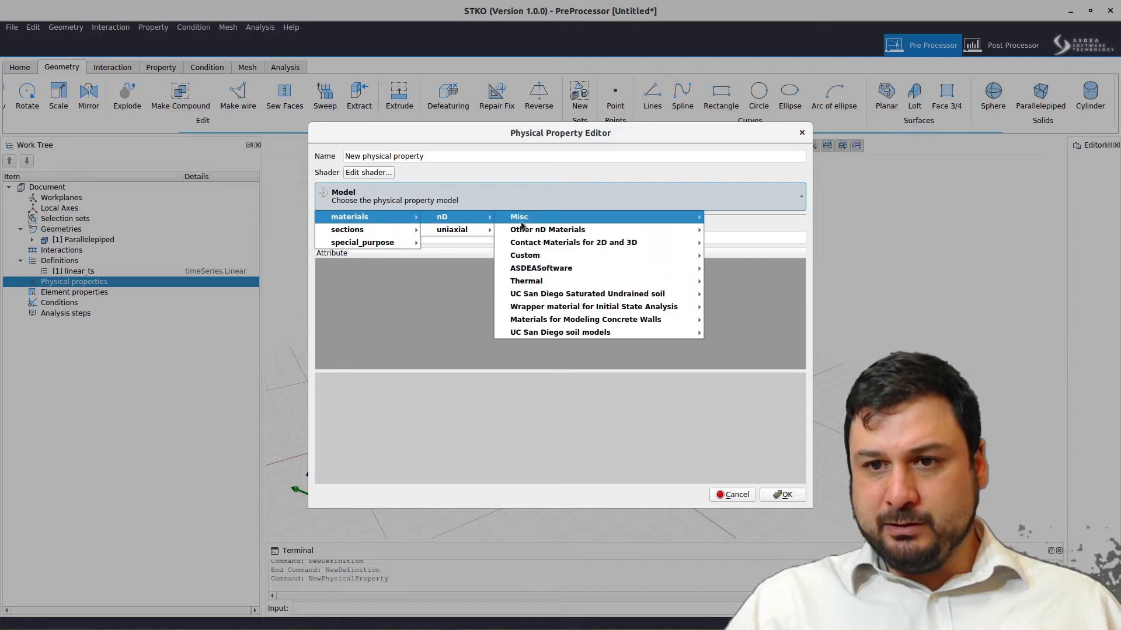
pyautogui.moveTo(580, 235)
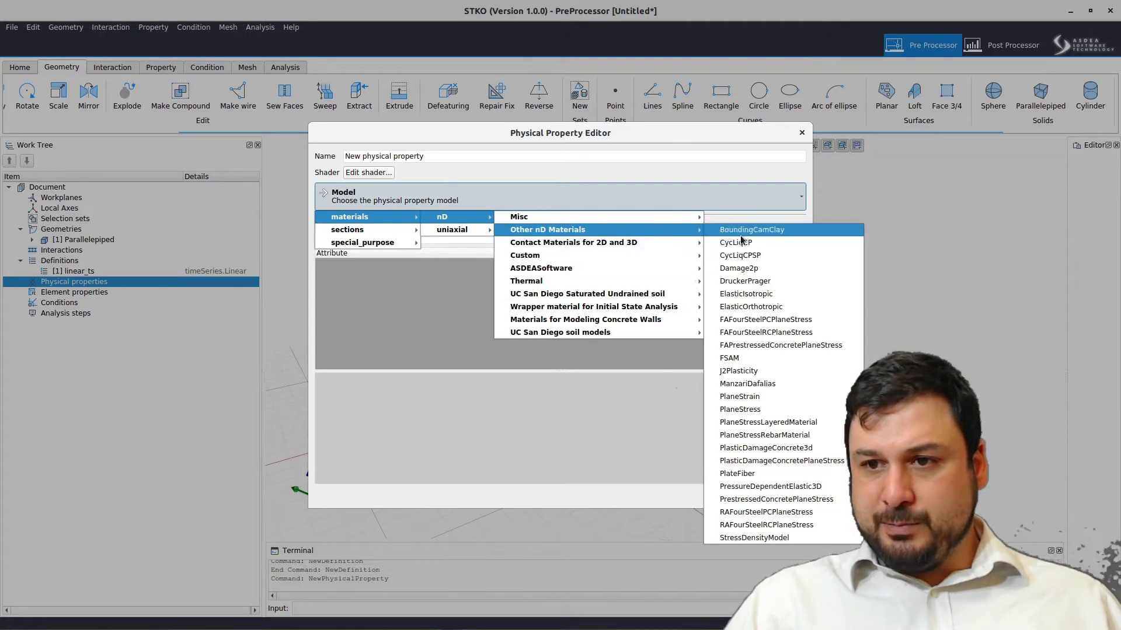
pyautogui.click(759, 294)
# Step: Enter elastic modulus E = 2e11 and Poisson's ratio v = 0.25
pyautogui.doubleClick(525, 275)
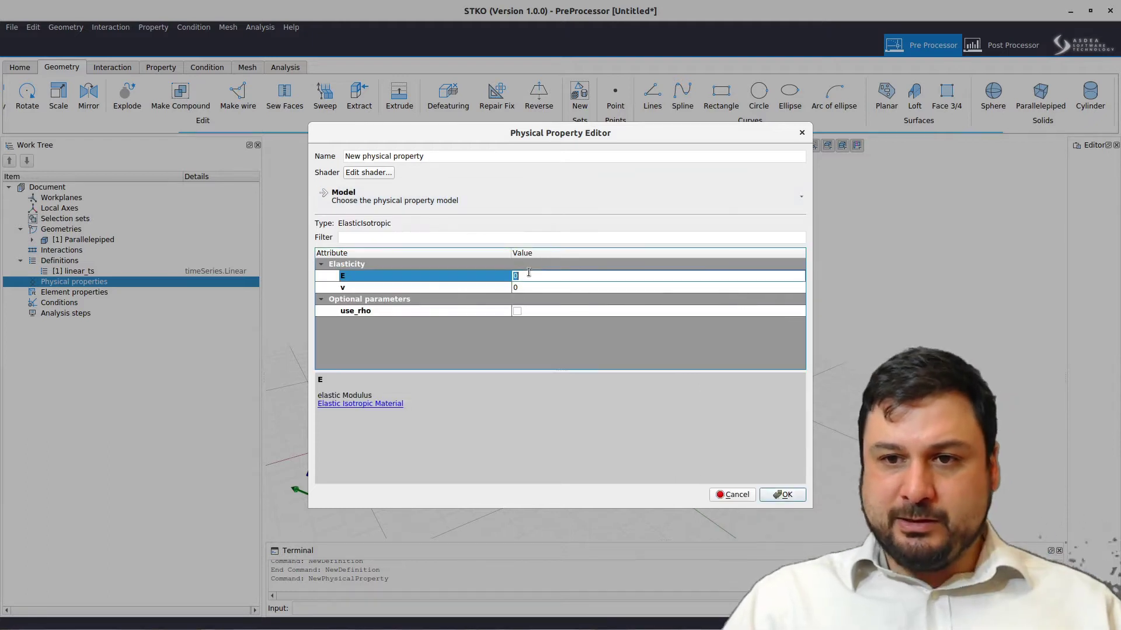
pyautogui.write('200')
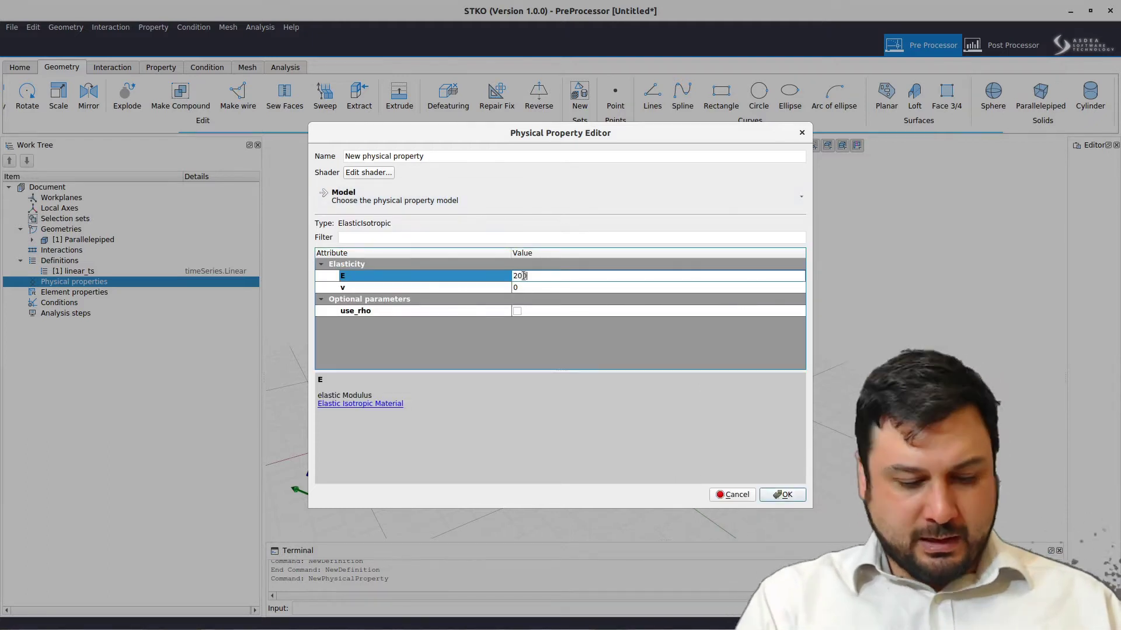
pyautogui.write('11')
pyautogui.press('Tab')
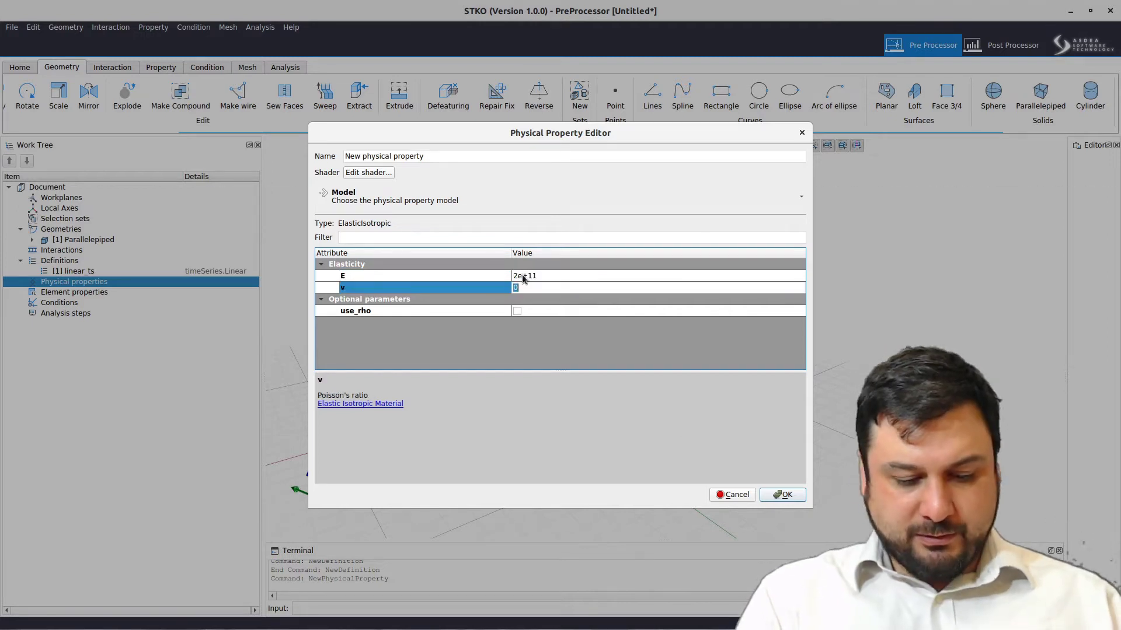
pyautogui.write('0.25')
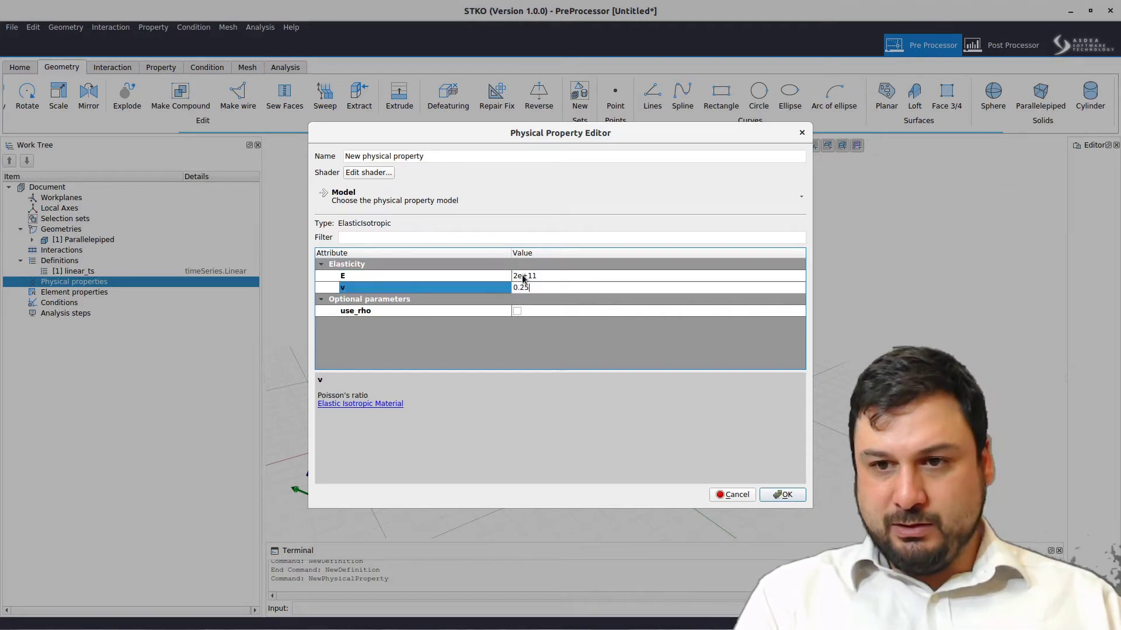
pyautogui.click(397, 415)
pyautogui.click(394, 407)
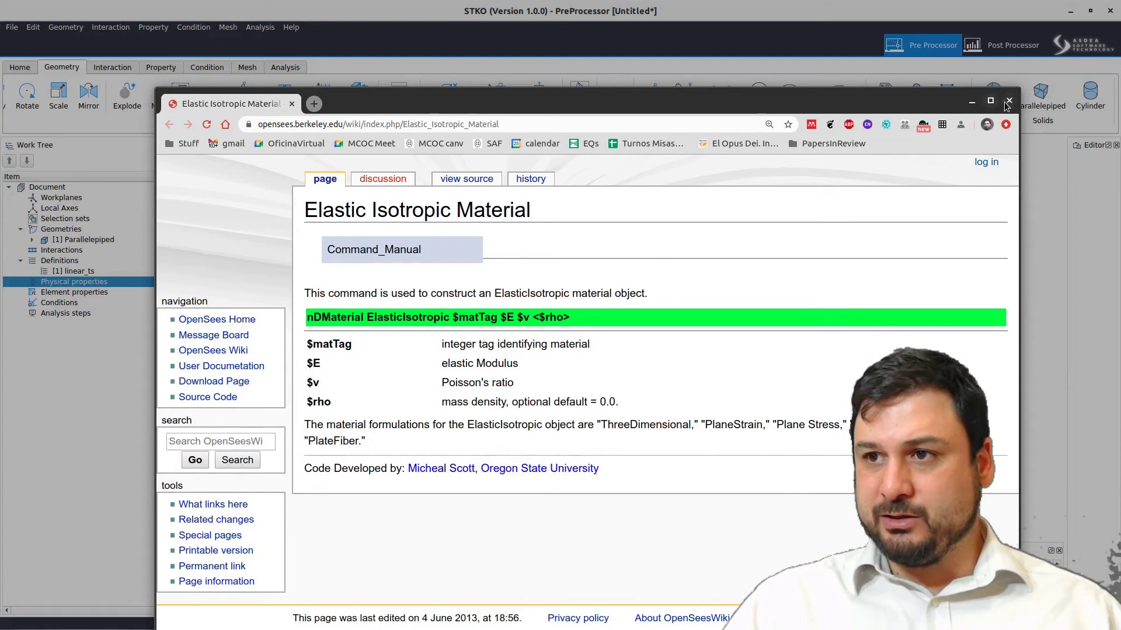
# Step: Close the reference page, create the ElasticIsotropic property and reopen it for editing
pyautogui.click(805, 27)
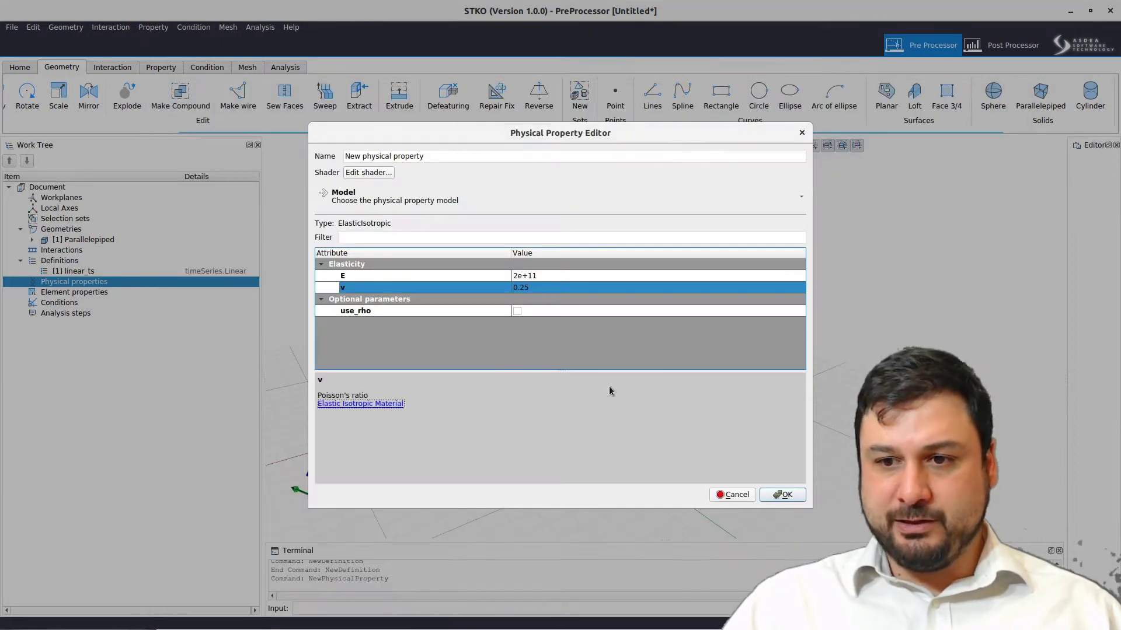
pyautogui.click(782, 495)
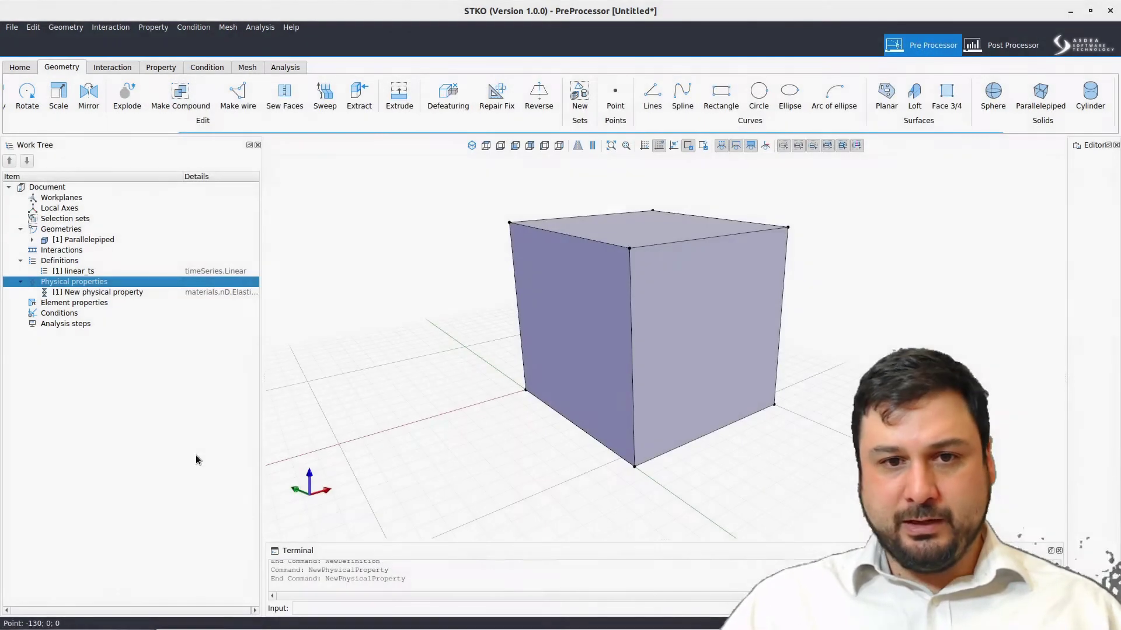
pyautogui.click(106, 293)
pyautogui.rightClick(106, 293)
pyautogui.click(134, 326)
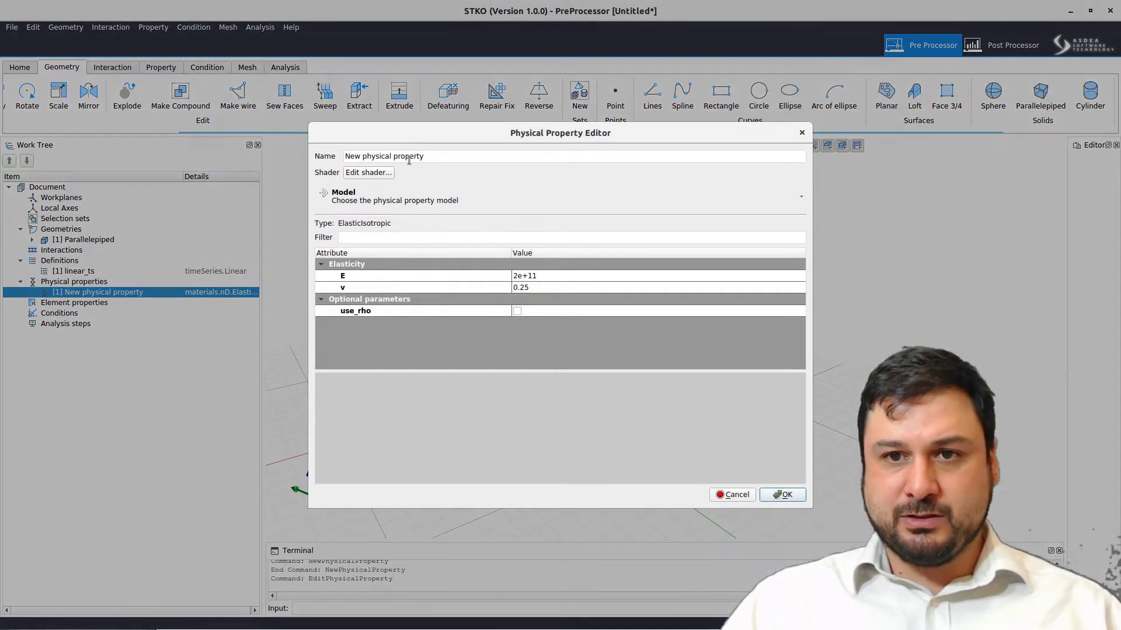
# Step: Rename the physical property to elastic_material and confirm
pyautogui.tripleClick(367, 156)
pyautogui.write('elastic')
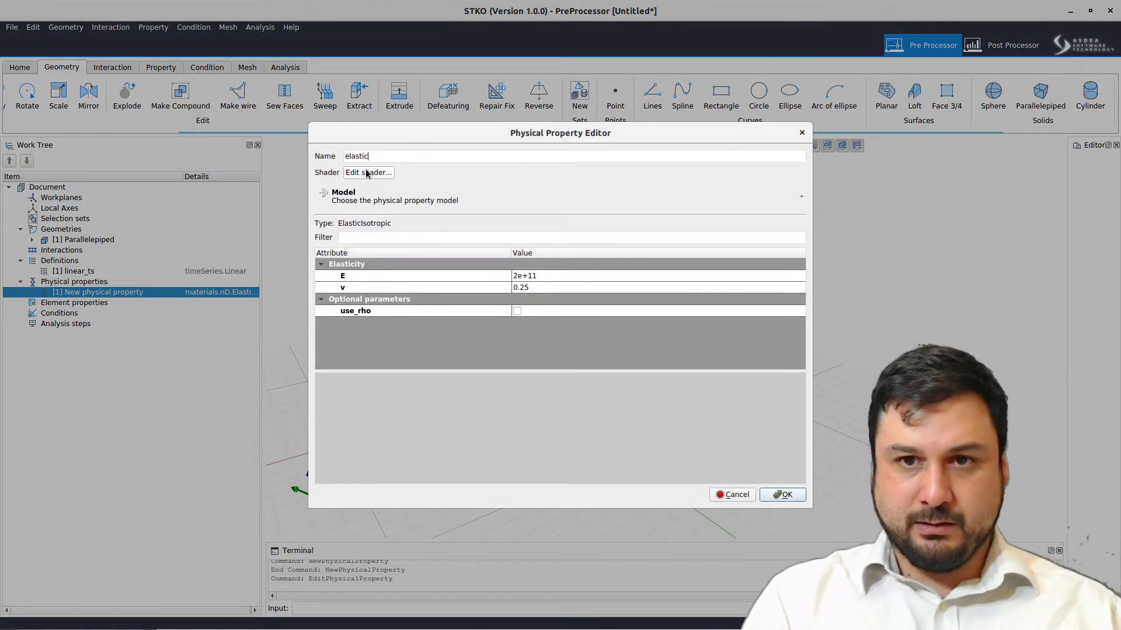
pyautogui.write('_materiak')
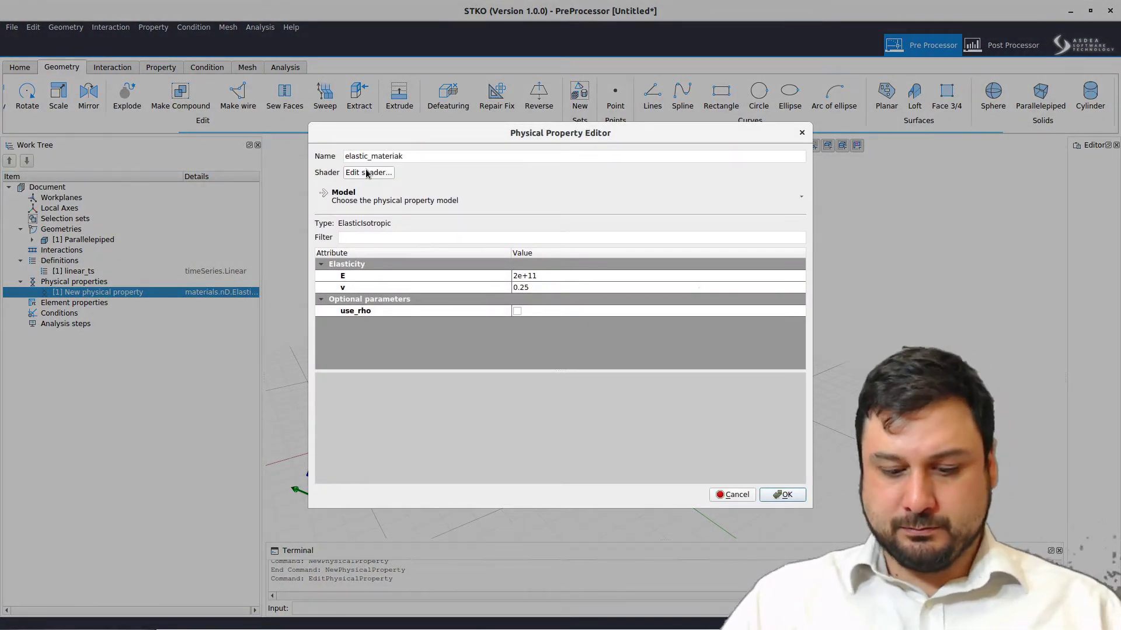
pyautogui.click(782, 494)
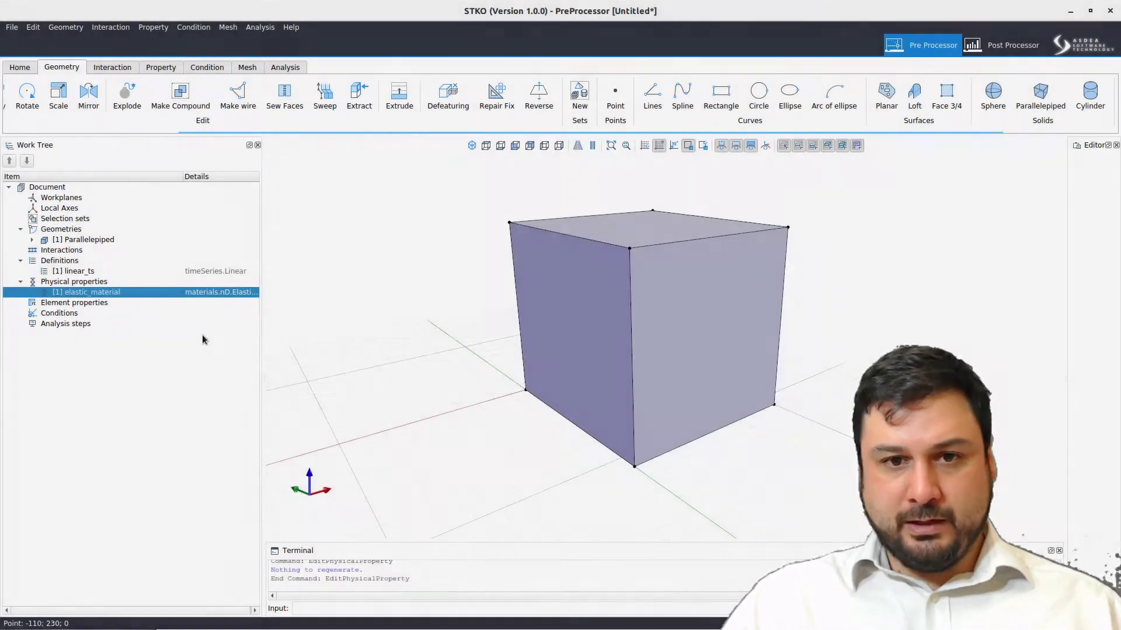
# Step: Assign elastic_material to the cube
pyautogui.rightClick(152, 298)
pyautogui.click(175, 338)
pyautogui.moveTo(400, 213); pyautogui.dragTo(675, 390)
pyautogui.click(675, 391)
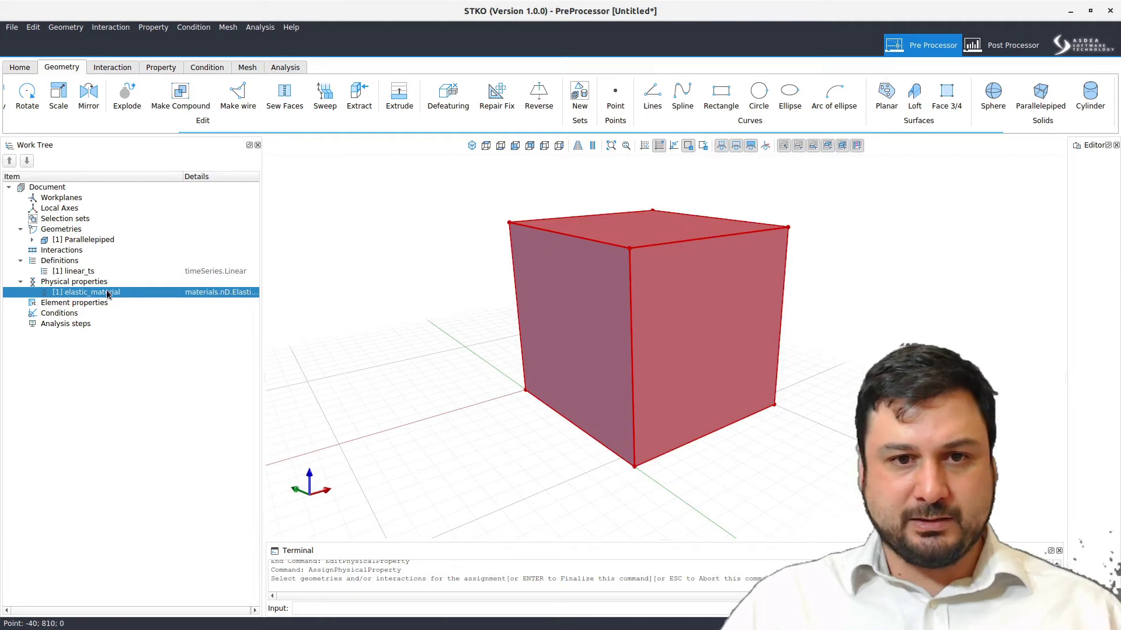
pyautogui.rightClick(108, 292)
pyautogui.click(146, 335)
pyautogui.click(89, 303)
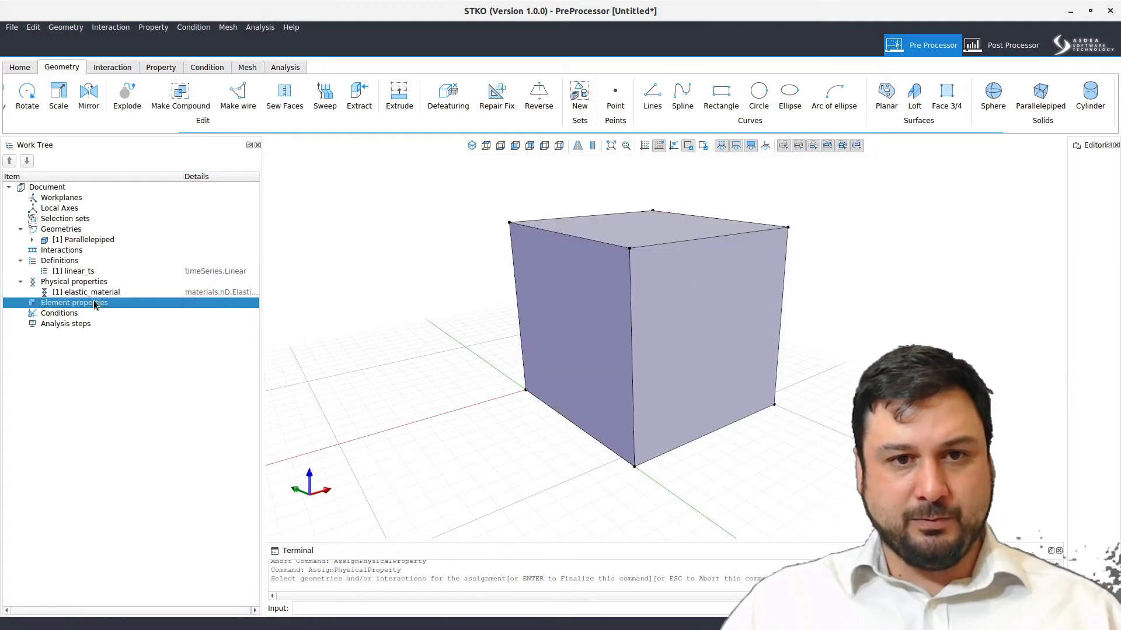
# Step: Create a new element property with the brick_elements stdBrick model
pyautogui.rightClick(89, 304)
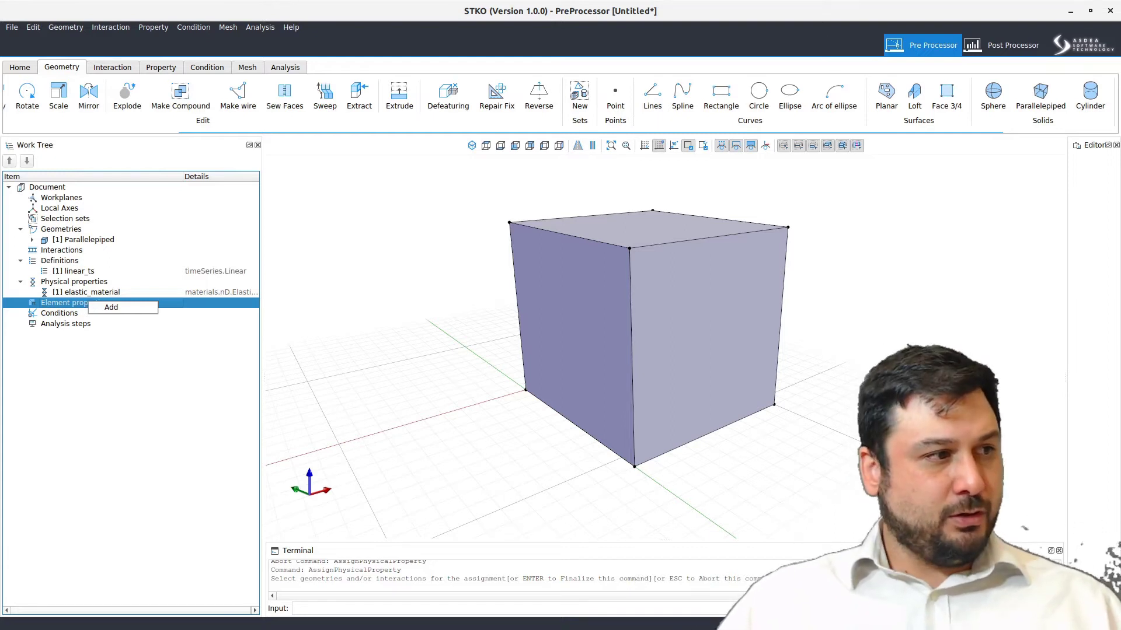
pyautogui.press('Escape')
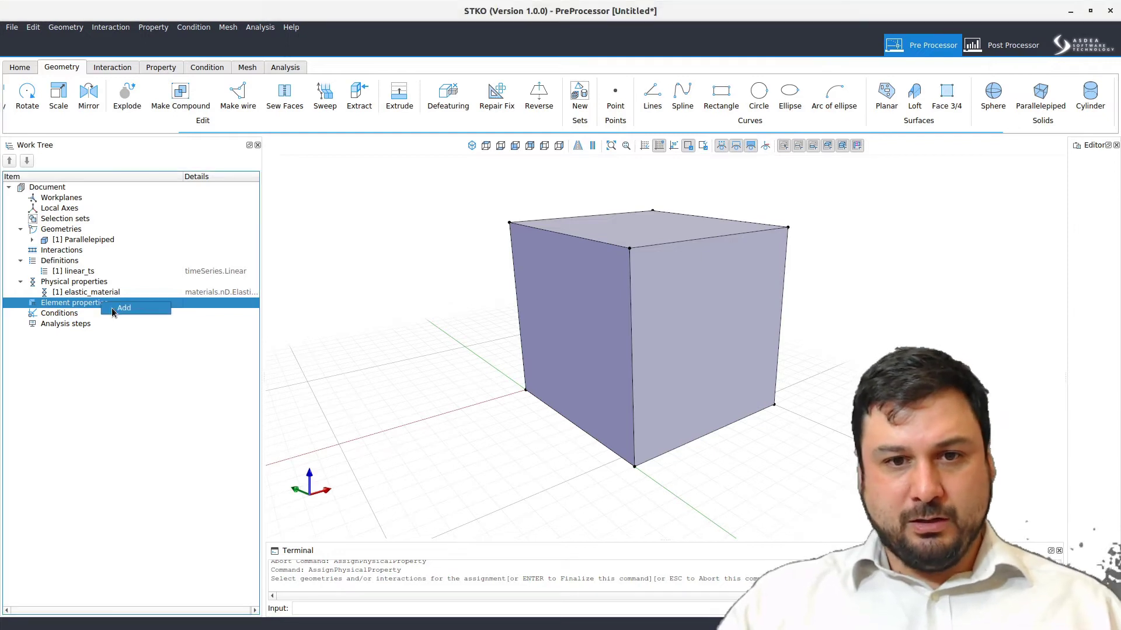
pyautogui.doubleClick(116, 311)
pyautogui.click(425, 240)
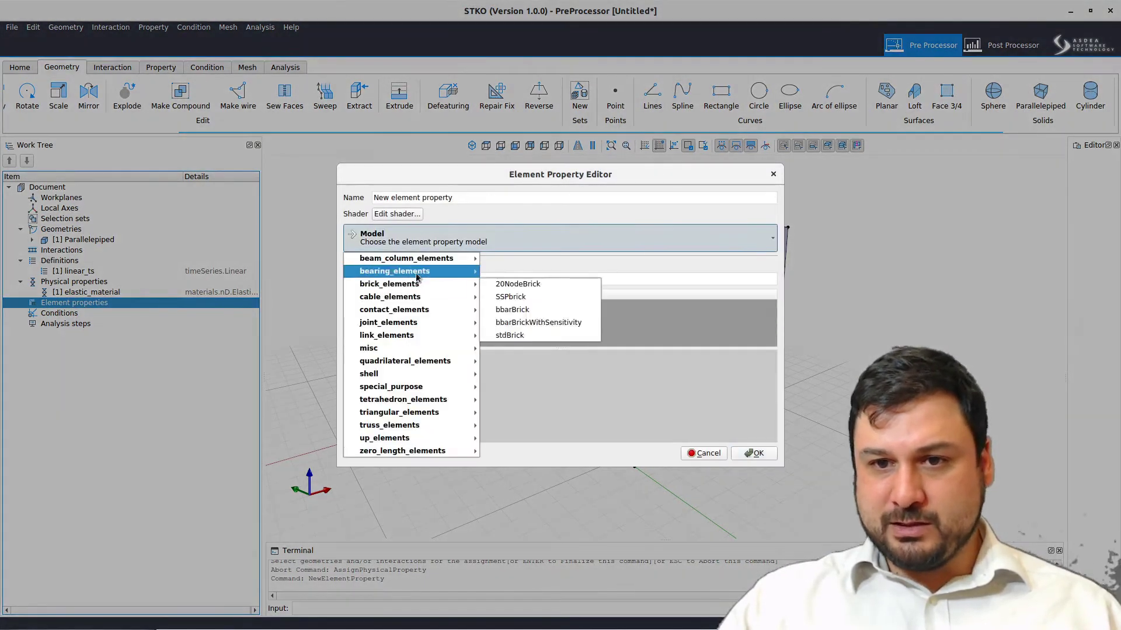
pyautogui.moveTo(419, 286)
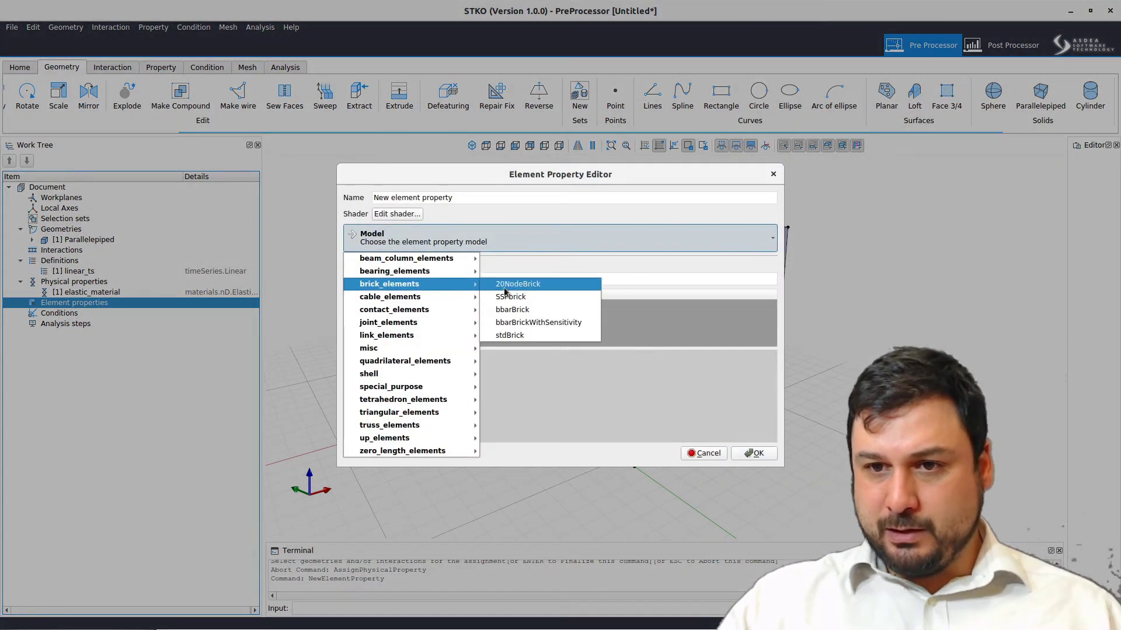
pyautogui.click(532, 339)
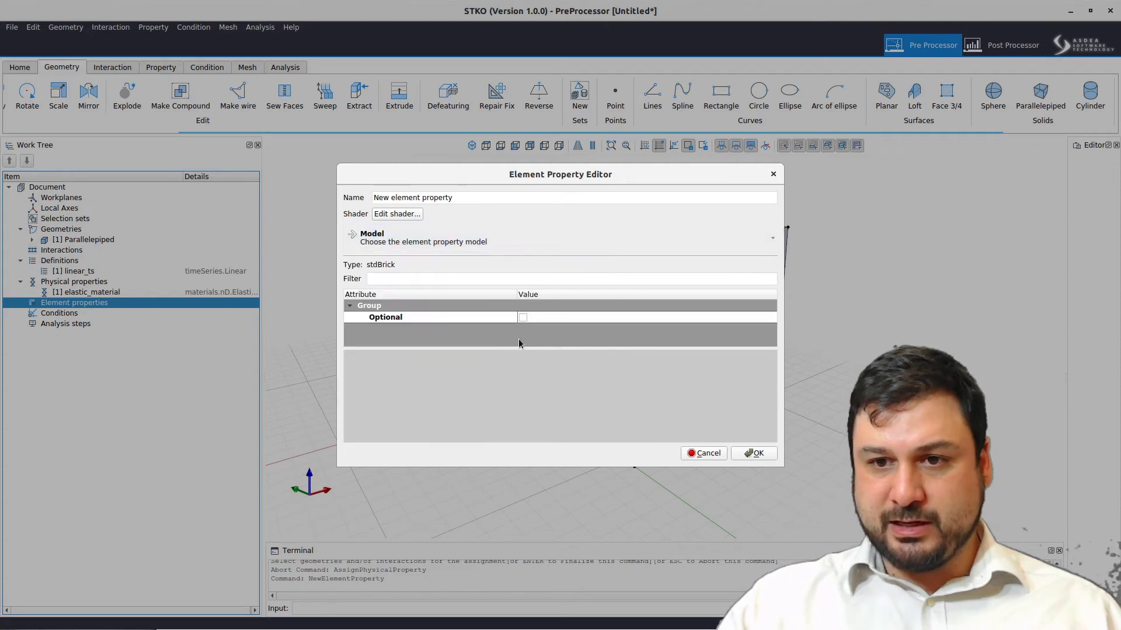
# Step: Name the element property bricks, confirm it and assign it to the cube
pyautogui.tripleClick(407, 199)
pyautogui.write('bricks')
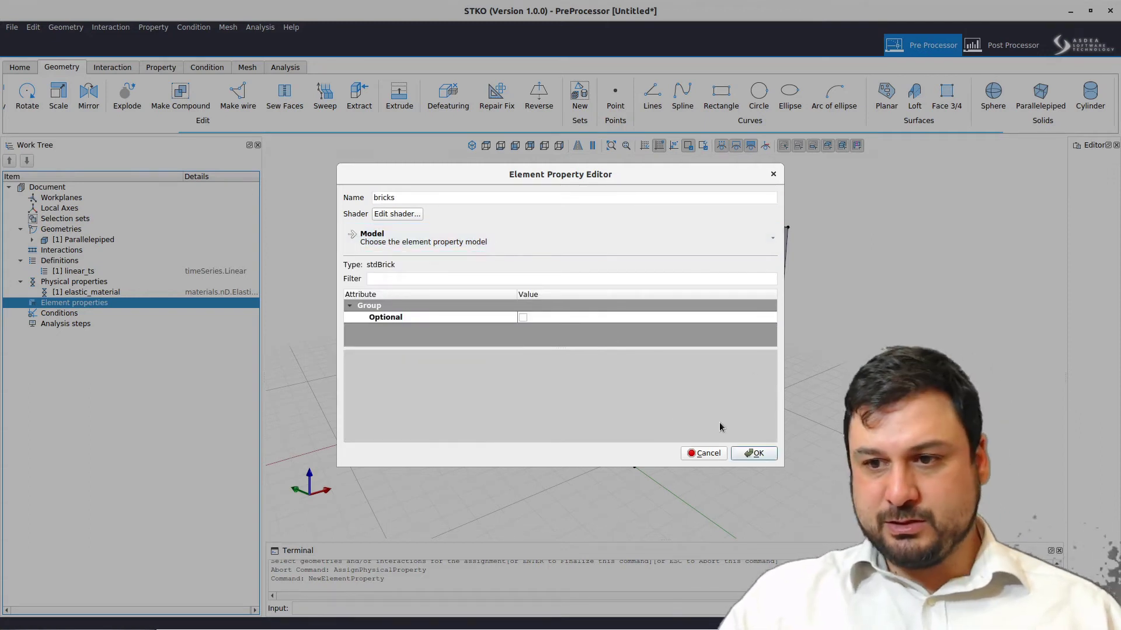
pyautogui.click(750, 453)
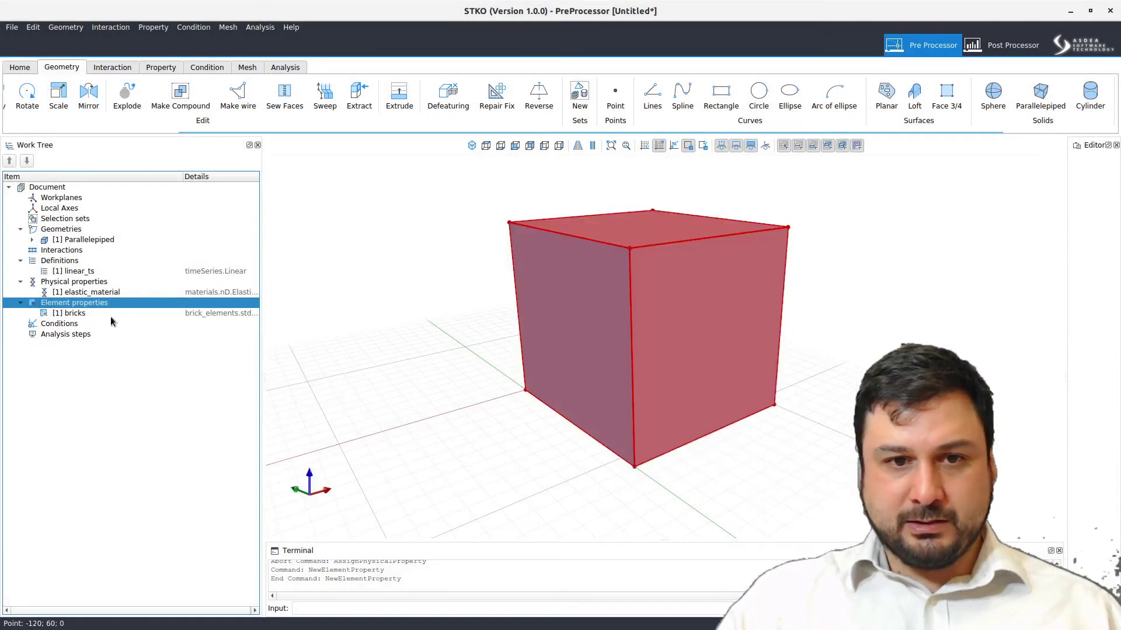
pyautogui.rightClick(111, 315)
pyautogui.click(146, 362)
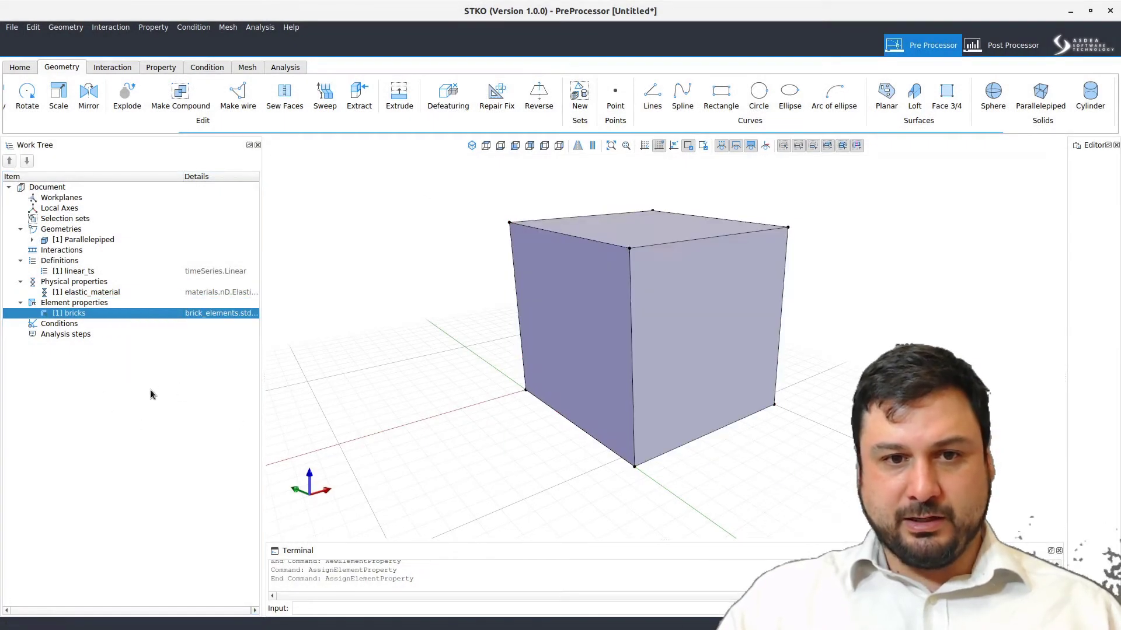
pyautogui.rightClick(86, 326)
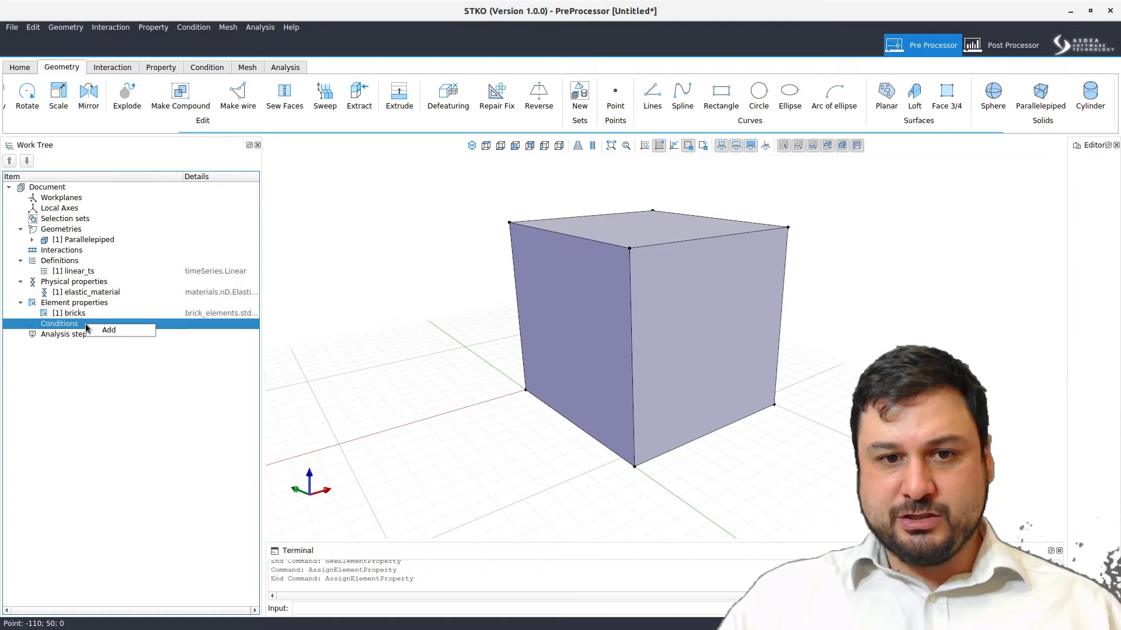
# Step: Create a NodeForce condition with force vector F = (0; 0; -1000)
pyautogui.click(108, 330)
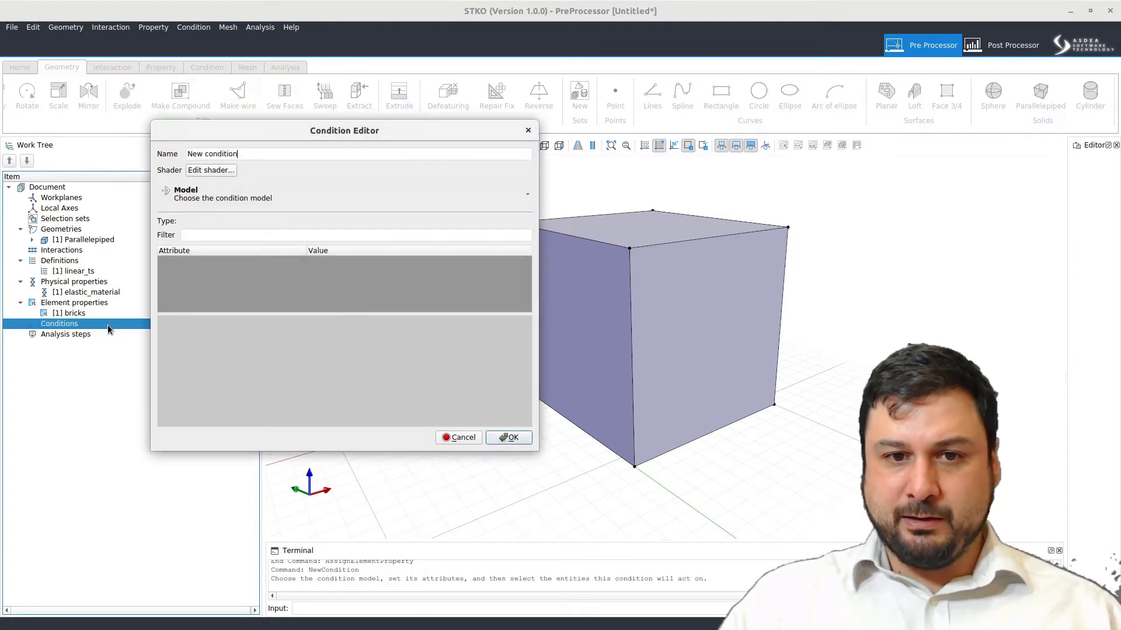
pyautogui.click(235, 194)
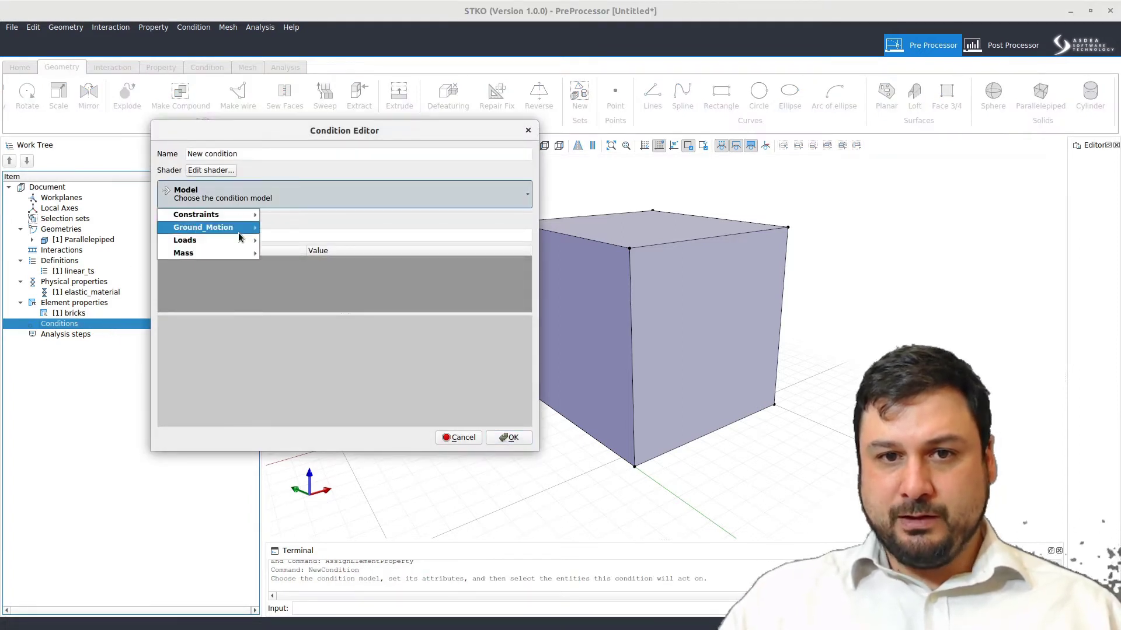
pyautogui.moveTo(240, 240)
pyautogui.moveTo(284, 241)
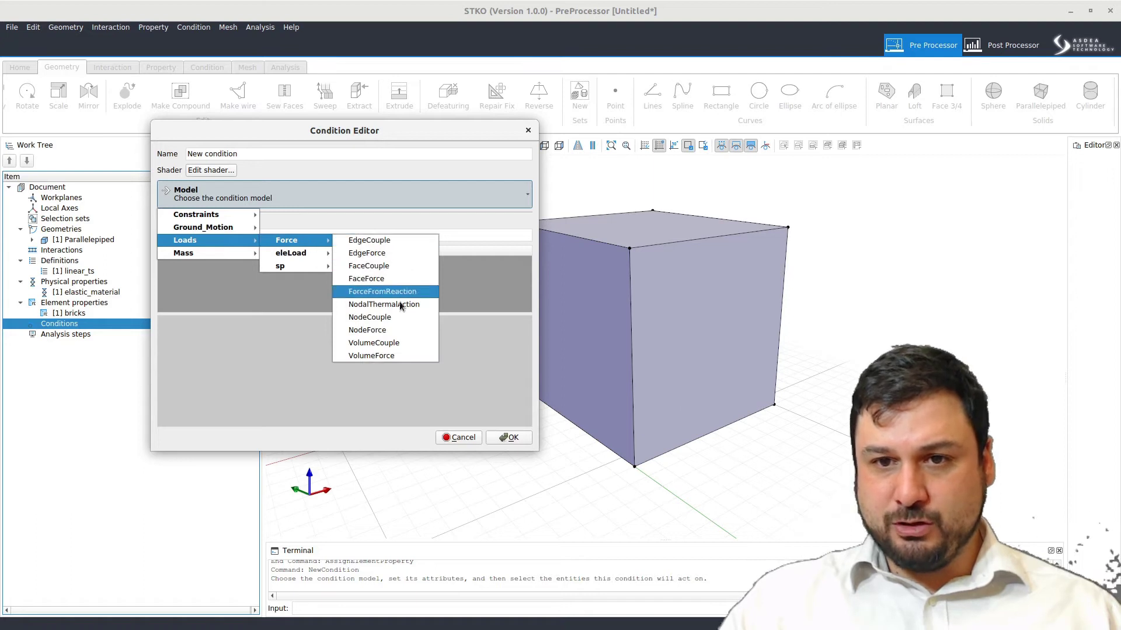
pyautogui.click(385, 331)
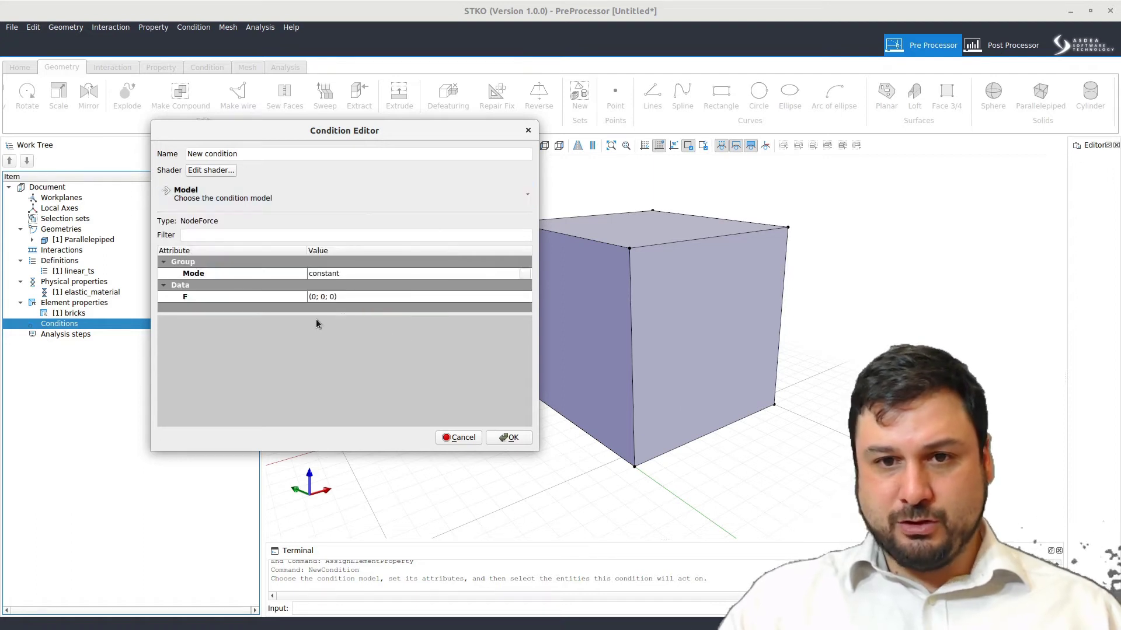
pyautogui.click(390, 296)
pyautogui.click(527, 298)
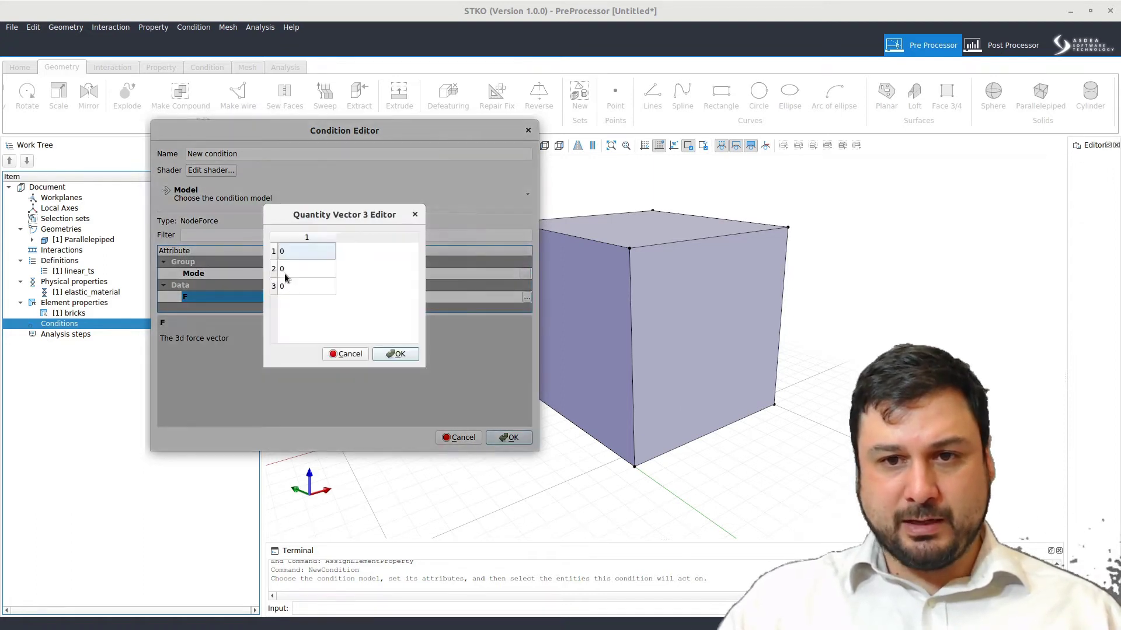
pyautogui.doubleClick(293, 286)
pyautogui.write('-1000')
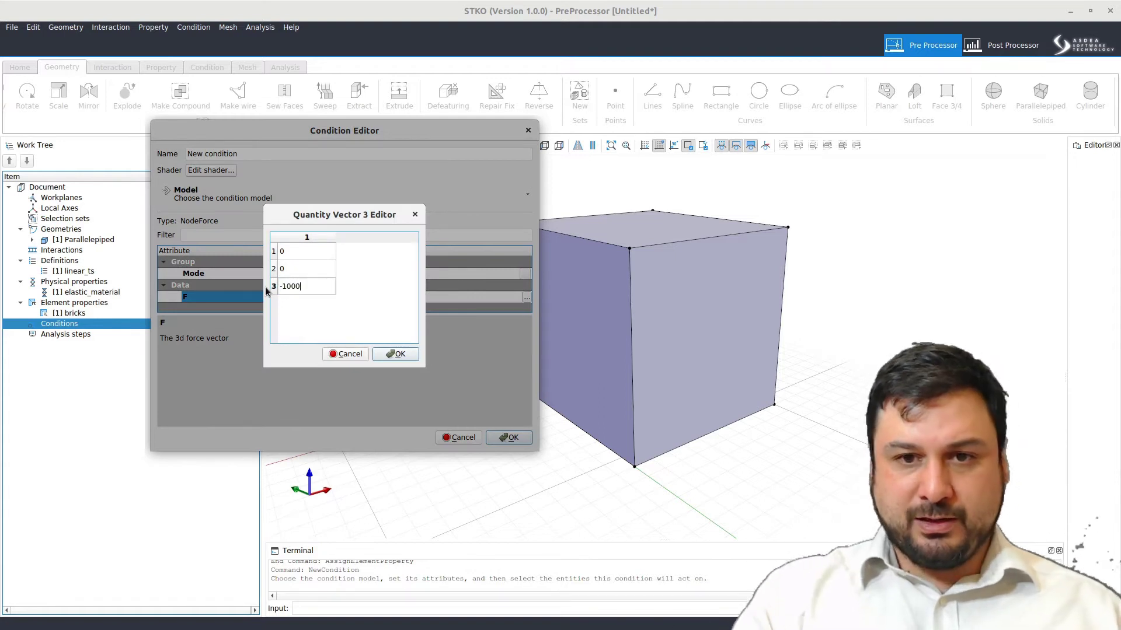
pyautogui.click(395, 353)
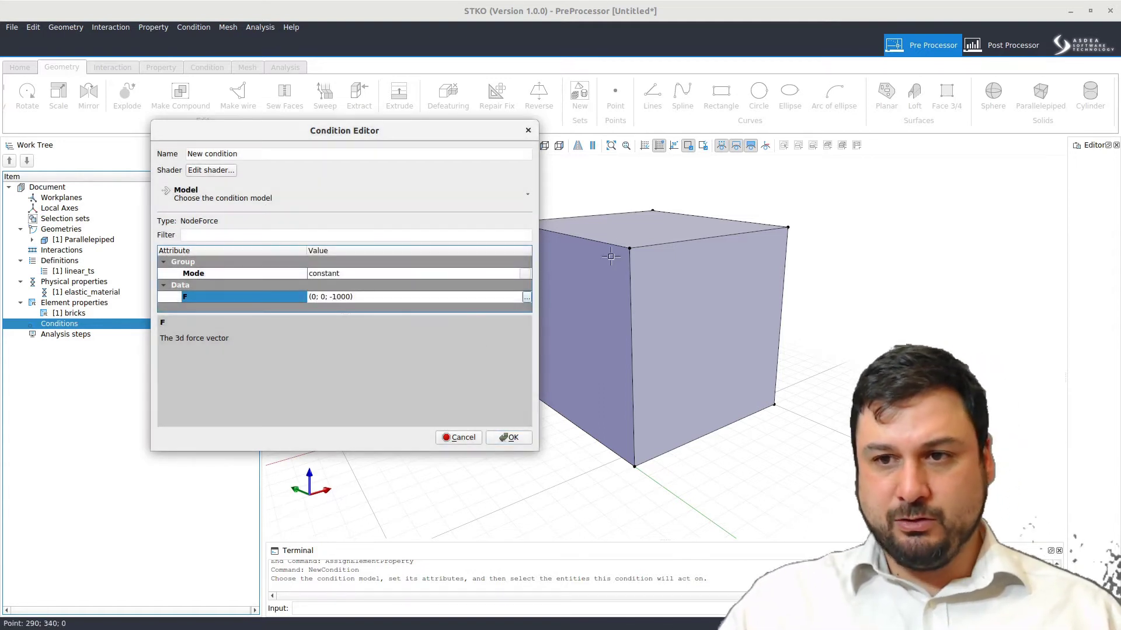
# Step: Apply the load to the cube's front top corner and name it fz
pyautogui.click(630, 248)
pyautogui.tripleClick(239, 154)
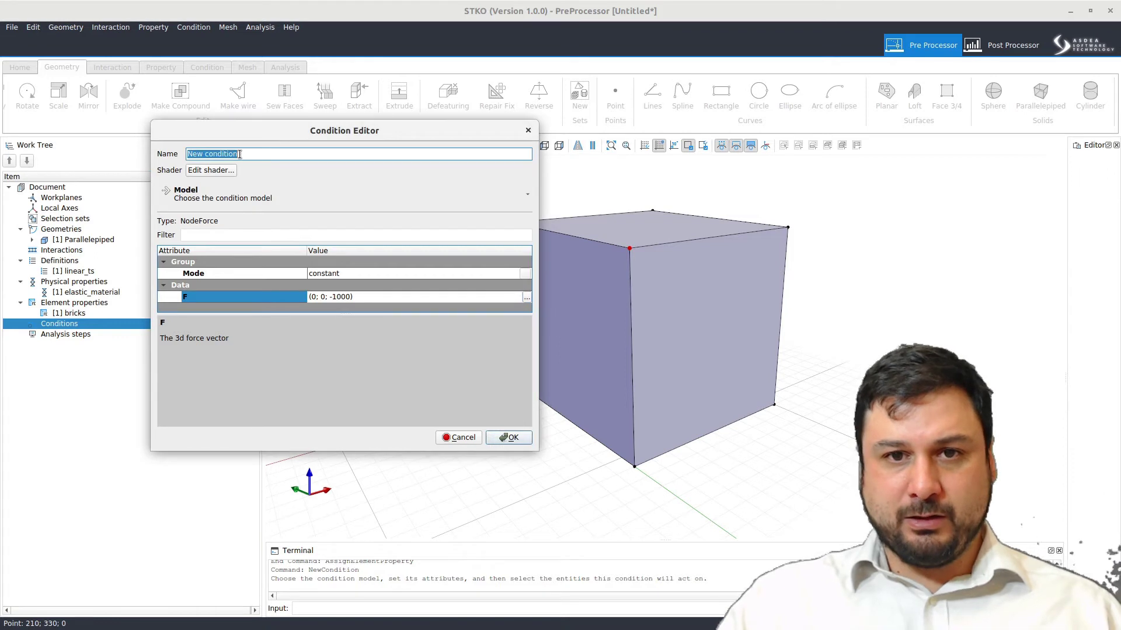
pyautogui.write('fz')
pyautogui.click(493, 437)
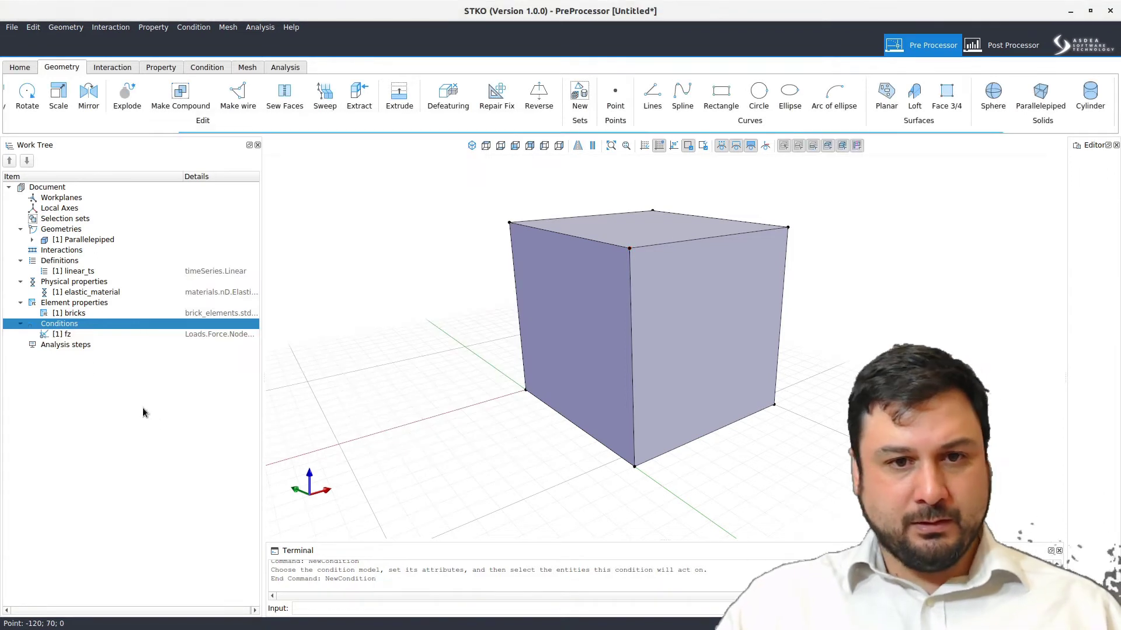
# Step: Create a new condition using the fix constraint with 3D dimension
pyautogui.rightClick(100, 329)
pyautogui.click(135, 334)
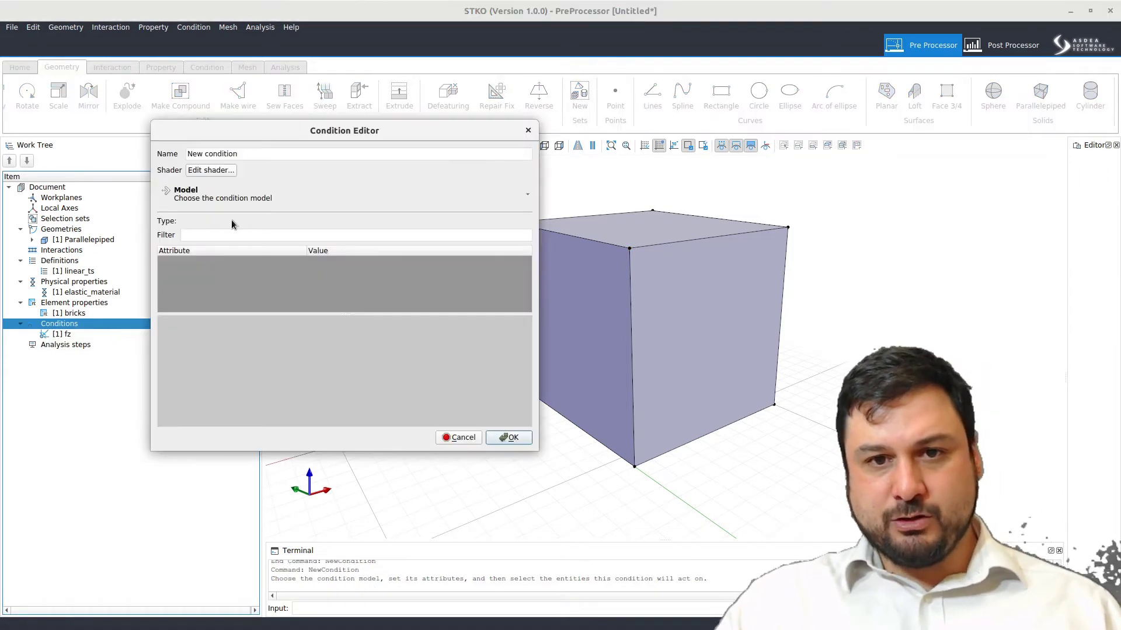
pyautogui.click(212, 170)
pyautogui.press('Escape')
pyautogui.click(251, 201)
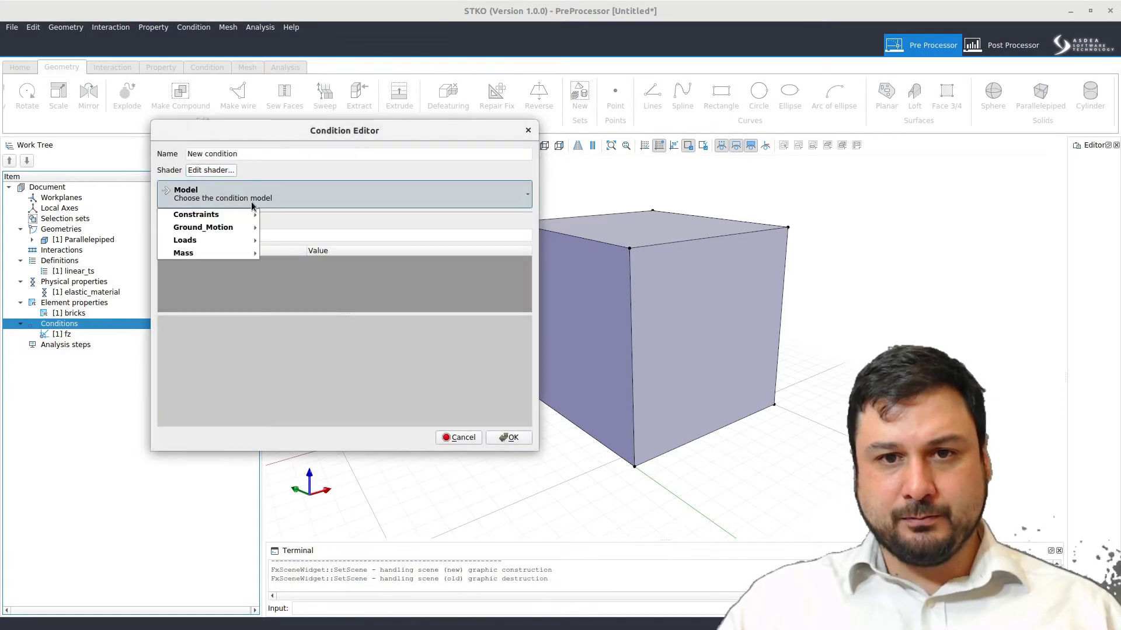
pyautogui.moveTo(245, 215)
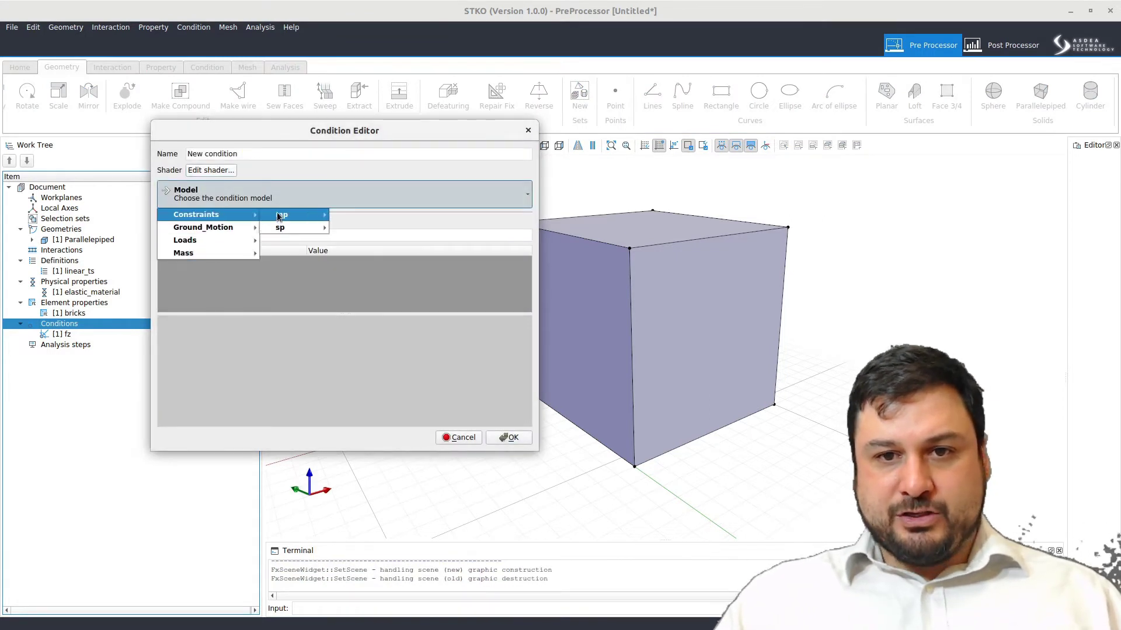
pyautogui.moveTo(278, 231)
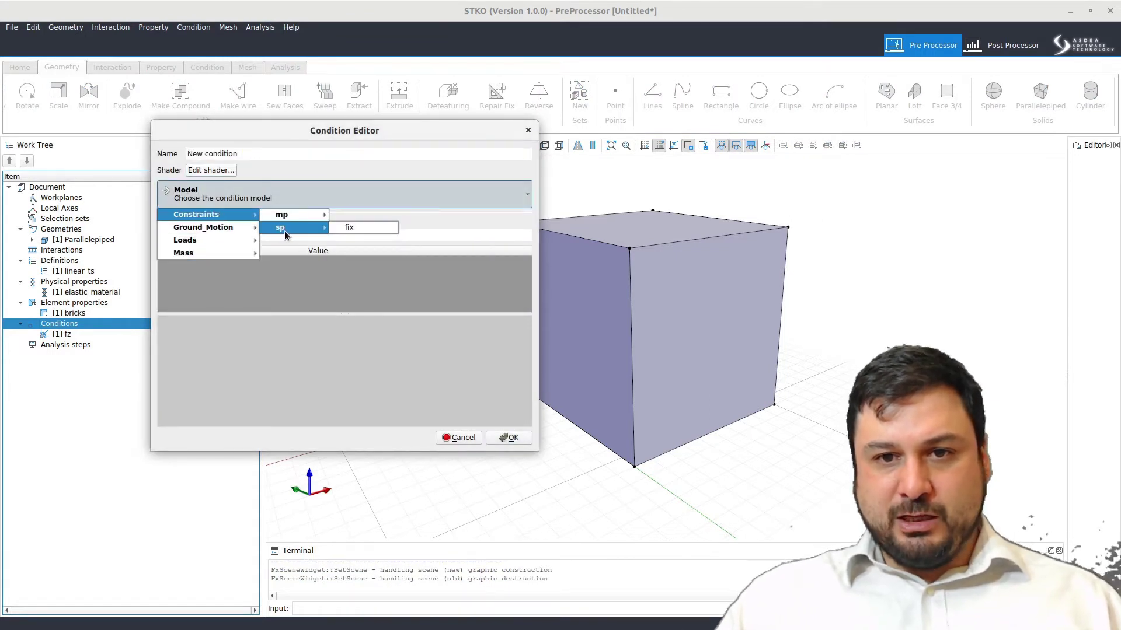
pyautogui.click(345, 229)
pyautogui.click(337, 274)
pyautogui.click(330, 293)
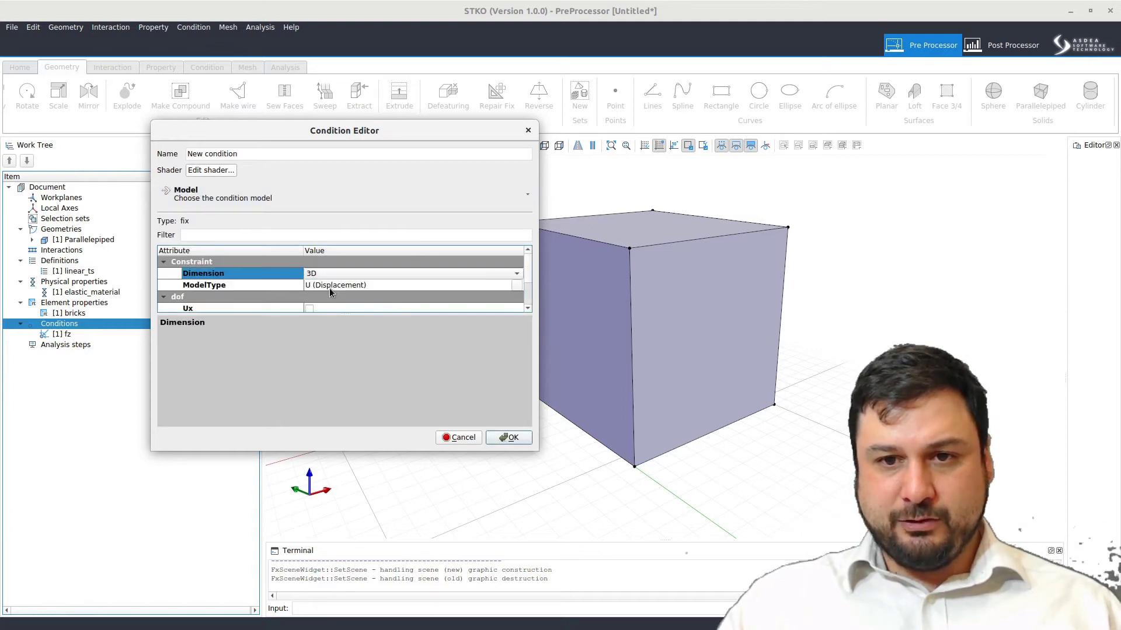
# Step: Restrain Ux, Uy and Uz on the cube's bottom face and confirm
pyautogui.scroll(-1, 337, 289)
pyautogui.click(309, 297)
pyautogui.click(309, 286)
pyautogui.click(309, 274)
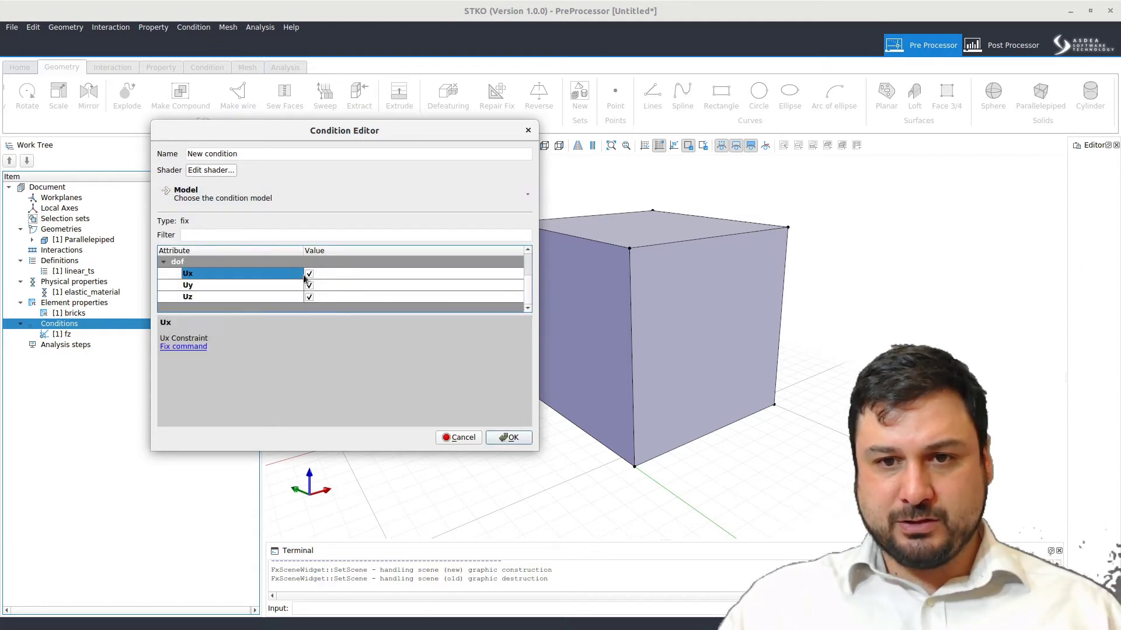
pyautogui.moveTo(689, 467); pyautogui.dragTo(806, 391, button='middle')
pyautogui.click(694, 368)
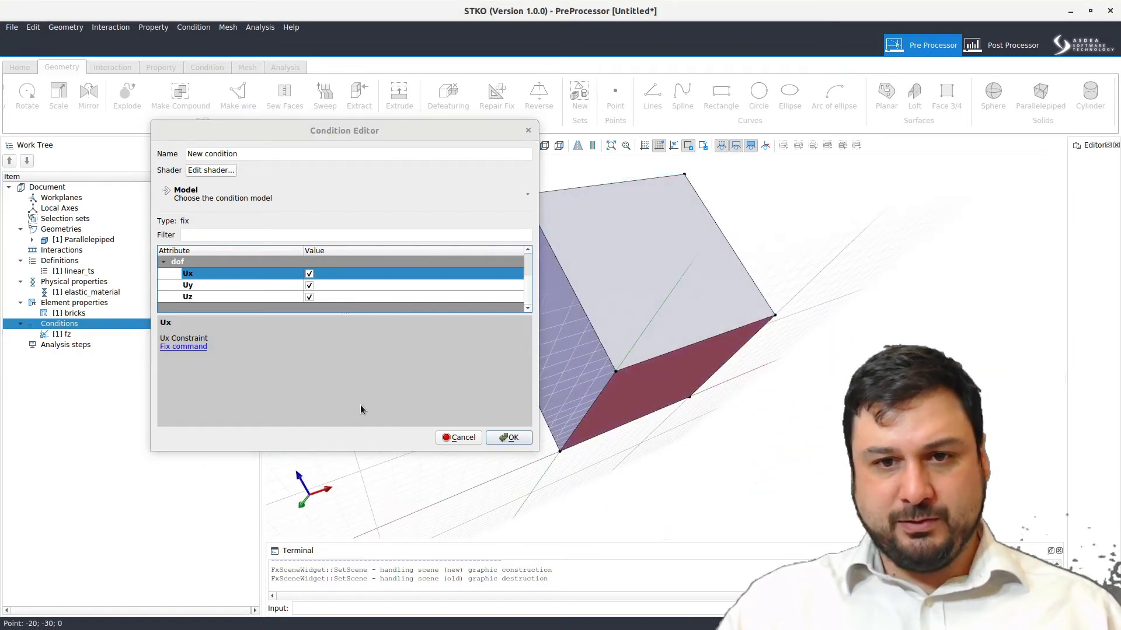
pyautogui.click(506, 437)
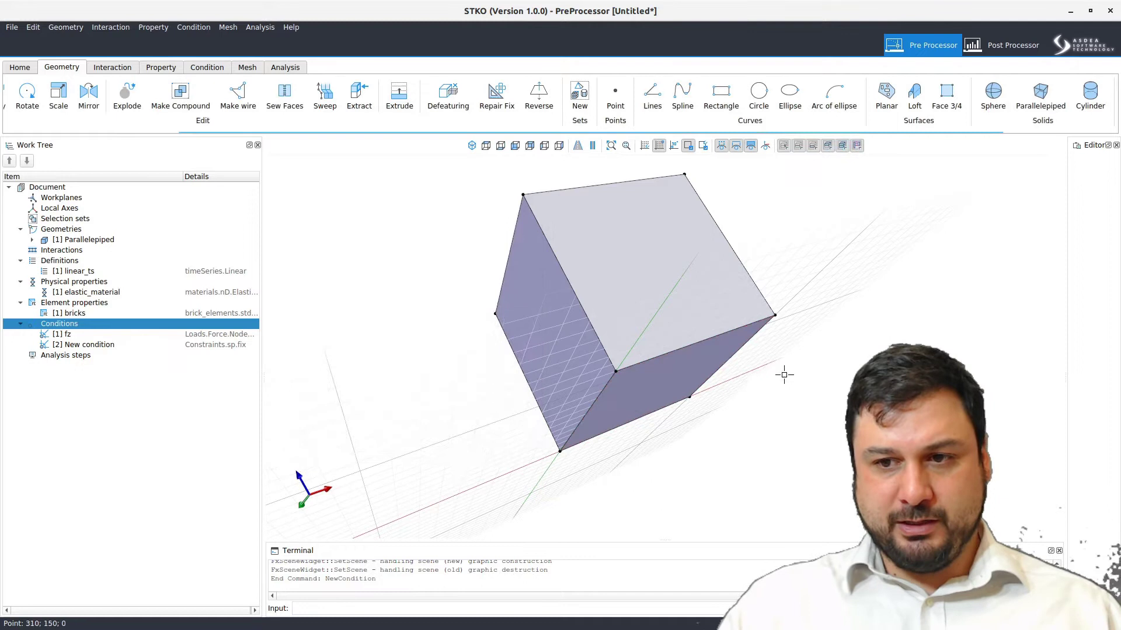
# Step: Show the condition markers and orbit the cube to a front view
pyautogui.moveTo(780, 483); pyautogui.dragTo(785, 274, button='middle')
pyautogui.click(222, 72)
pyautogui.moveTo(420, 295)
pyautogui.mouseDown(button='middle')
pyautogui.moveTo(418, 343)
pyautogui.moveTo(767, 386)
pyautogui.mouseUp(button='middle')
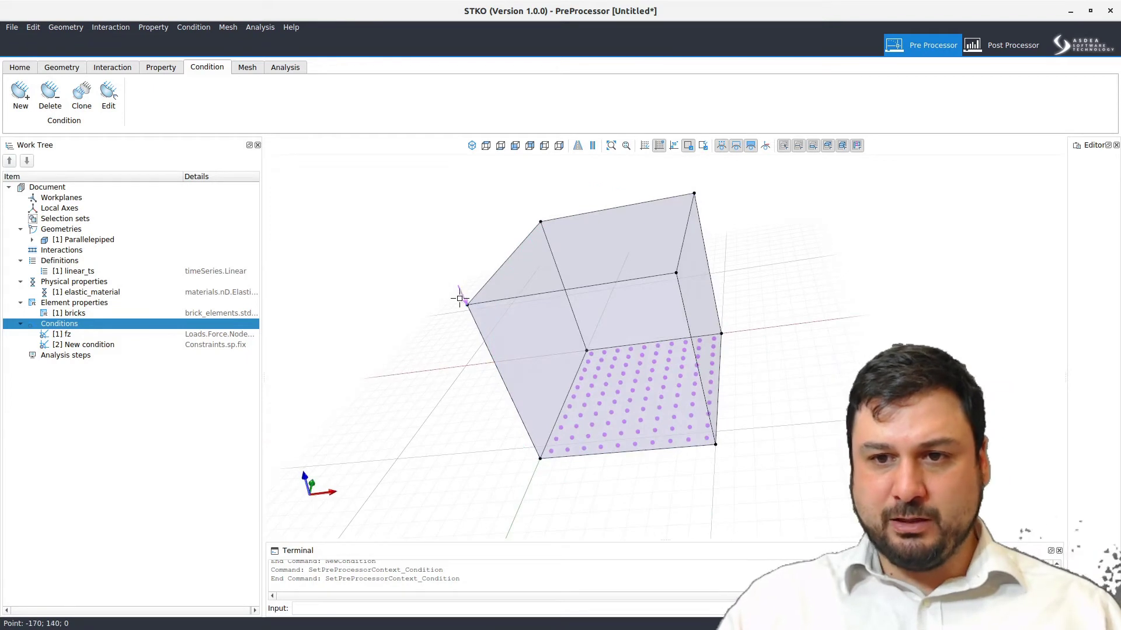
pyautogui.moveTo(475, 423); pyautogui.dragTo(533, 396, button='middle')
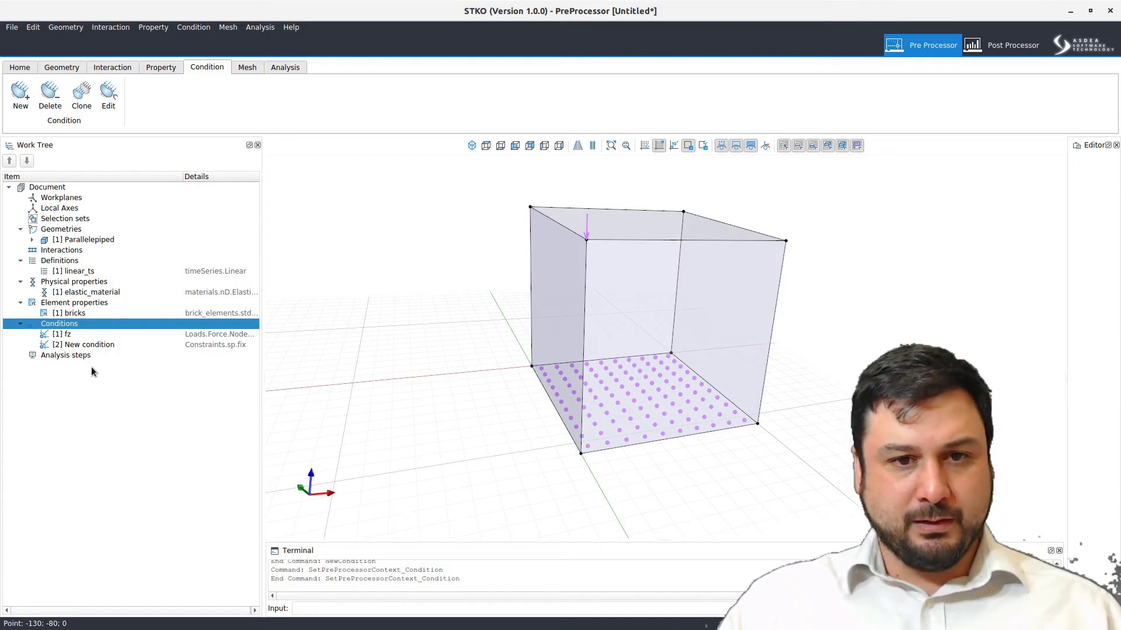
# Step: Rename [2] New condition to fixed
pyautogui.rightClick(93, 344)
pyautogui.click(140, 374)
pyautogui.tripleClick(233, 154)
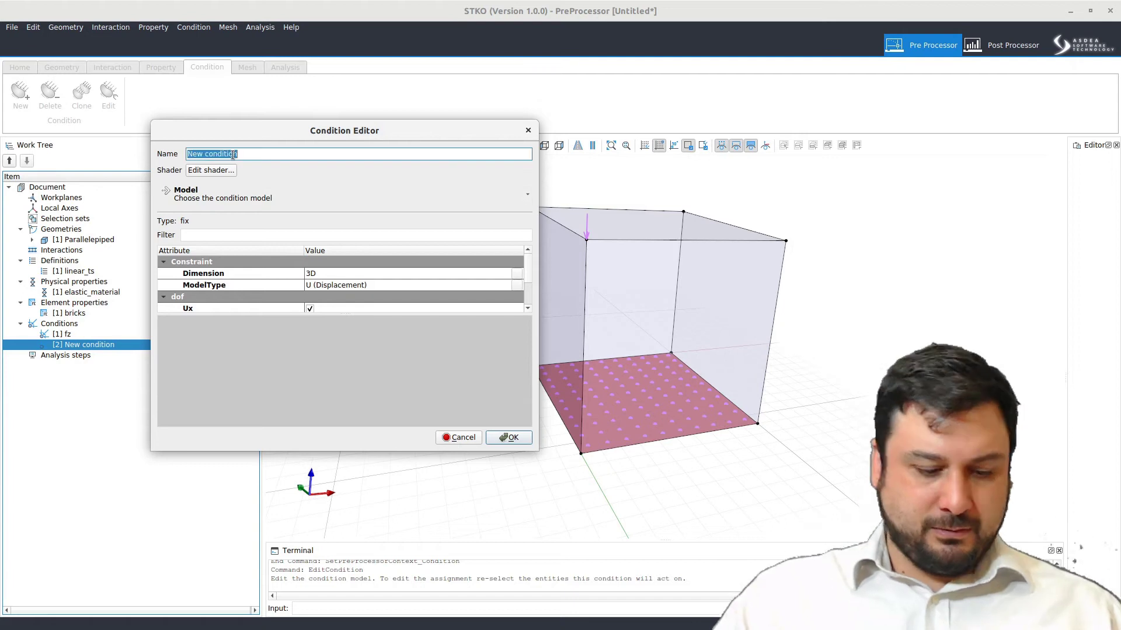
pyautogui.write('fixd')
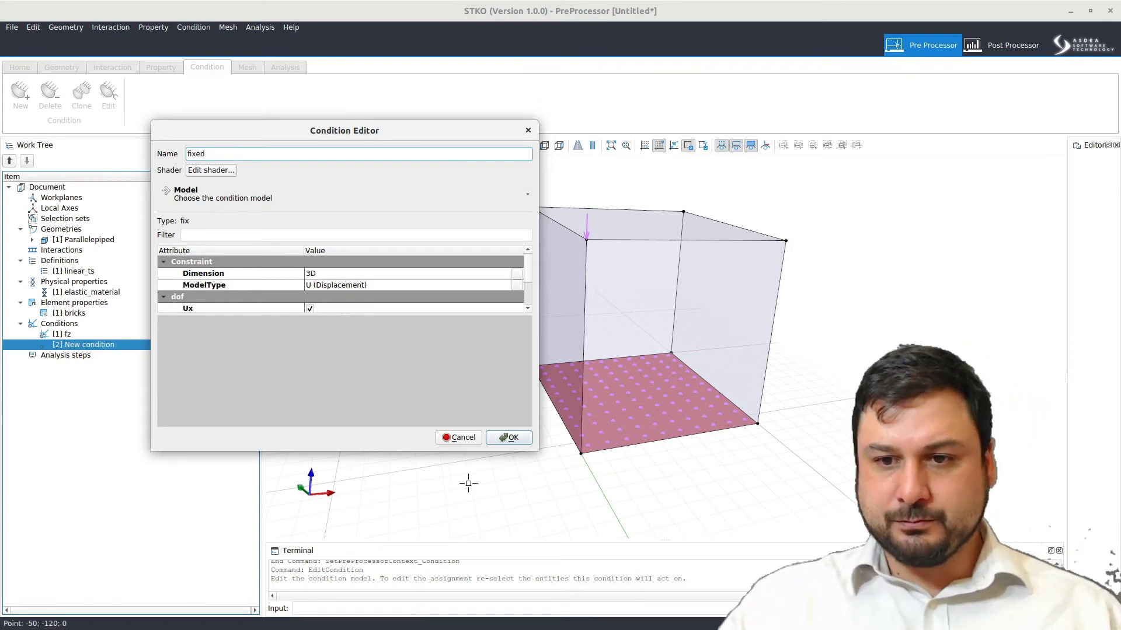
pyautogui.click(509, 437)
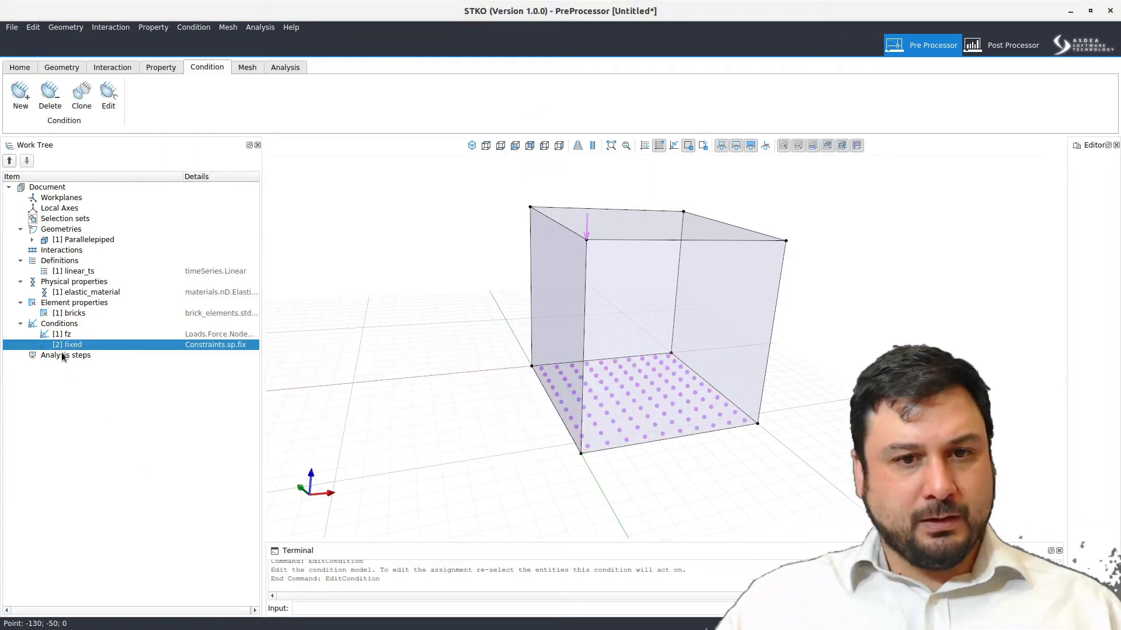
# Step: Create a new MPCORecorder analysis step with the results file named 'results'
pyautogui.rightClick(60, 353)
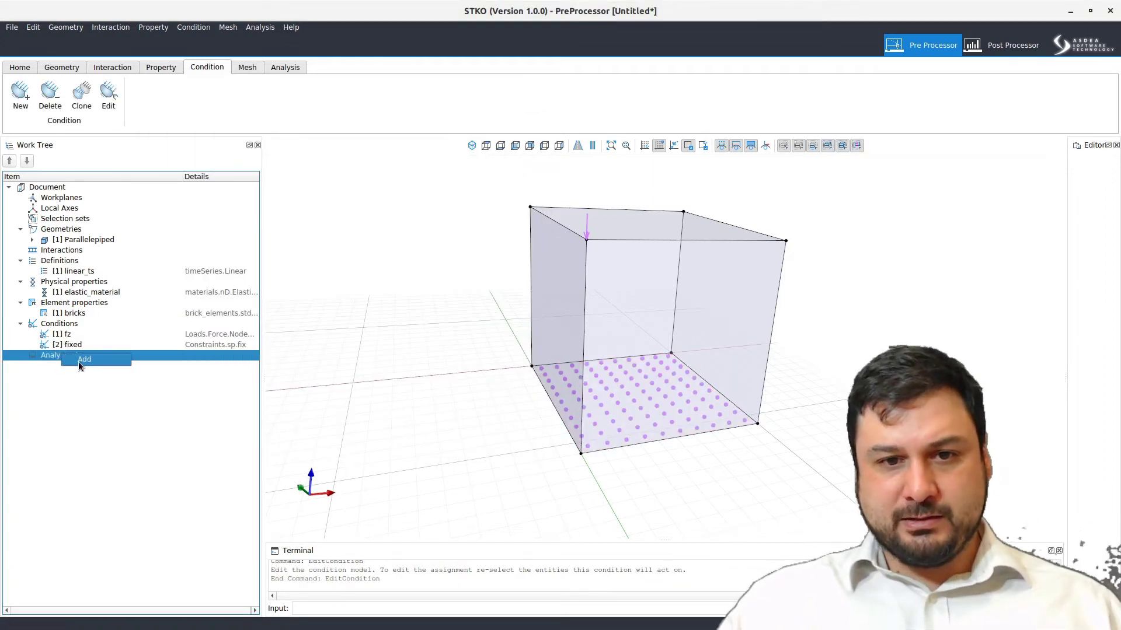
pyautogui.click(79, 362)
pyautogui.click(426, 66)
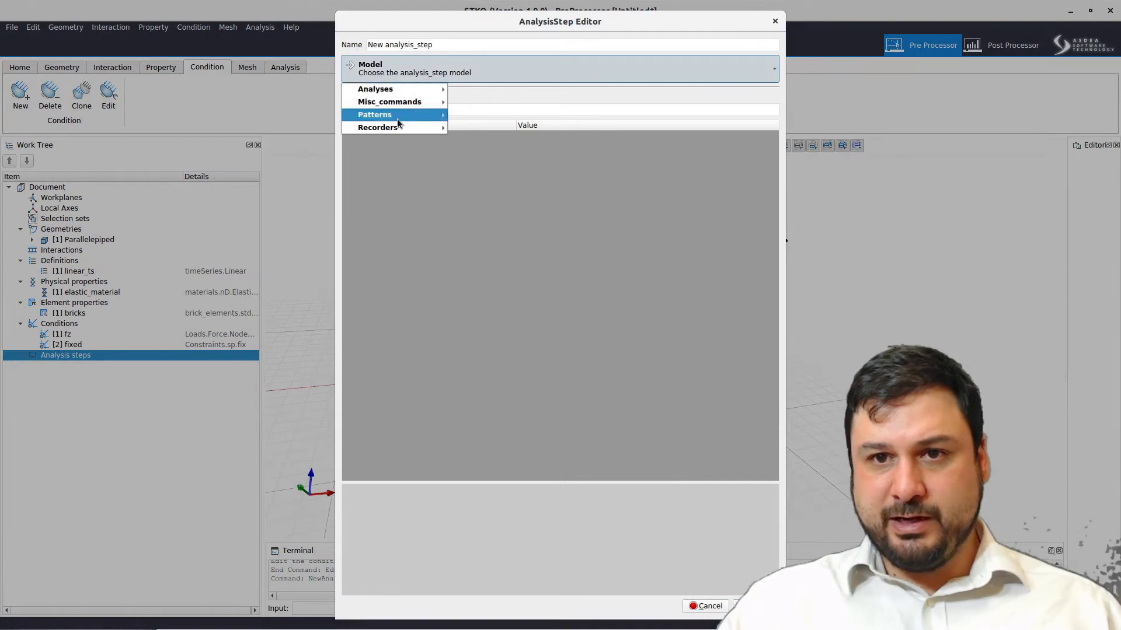
pyautogui.moveTo(425, 130)
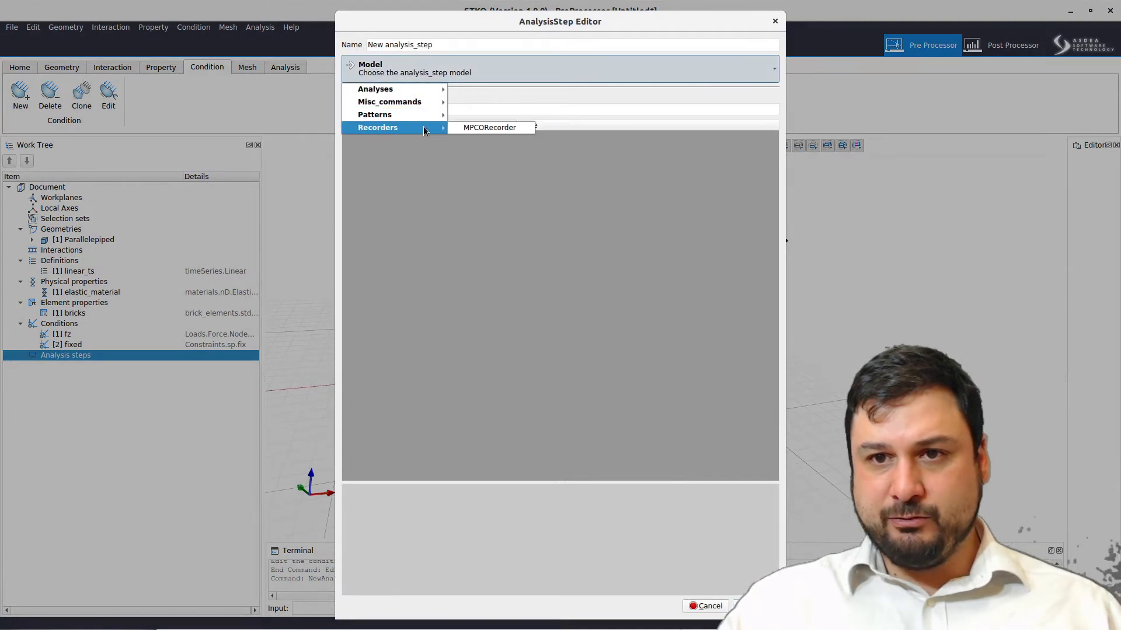
pyautogui.click(481, 128)
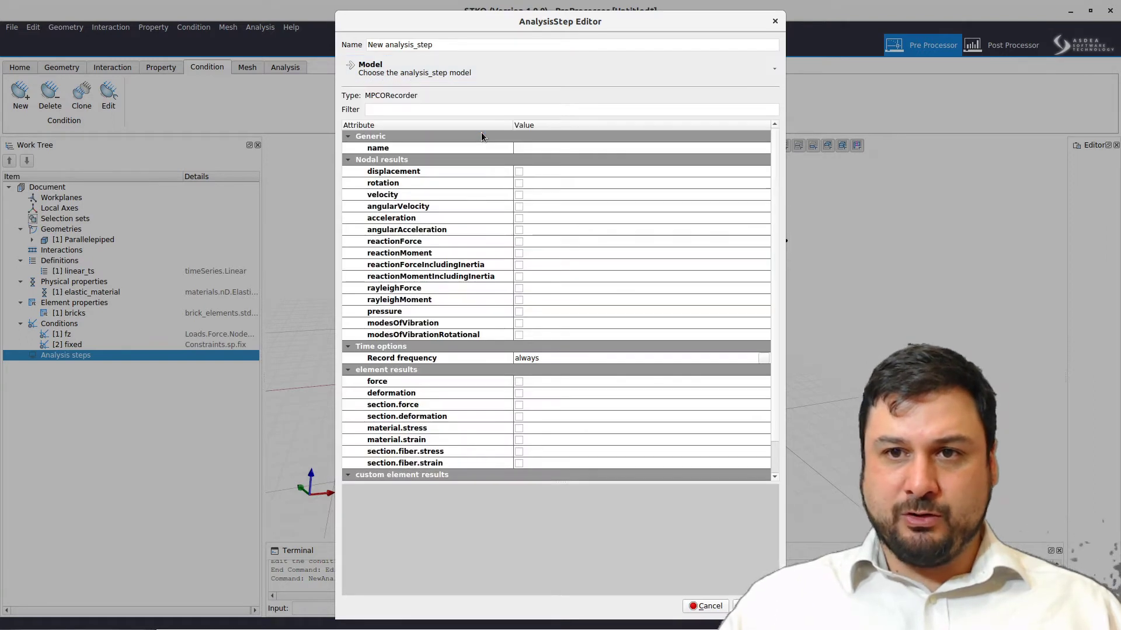
pyautogui.click(544, 149)
pyautogui.write('results')
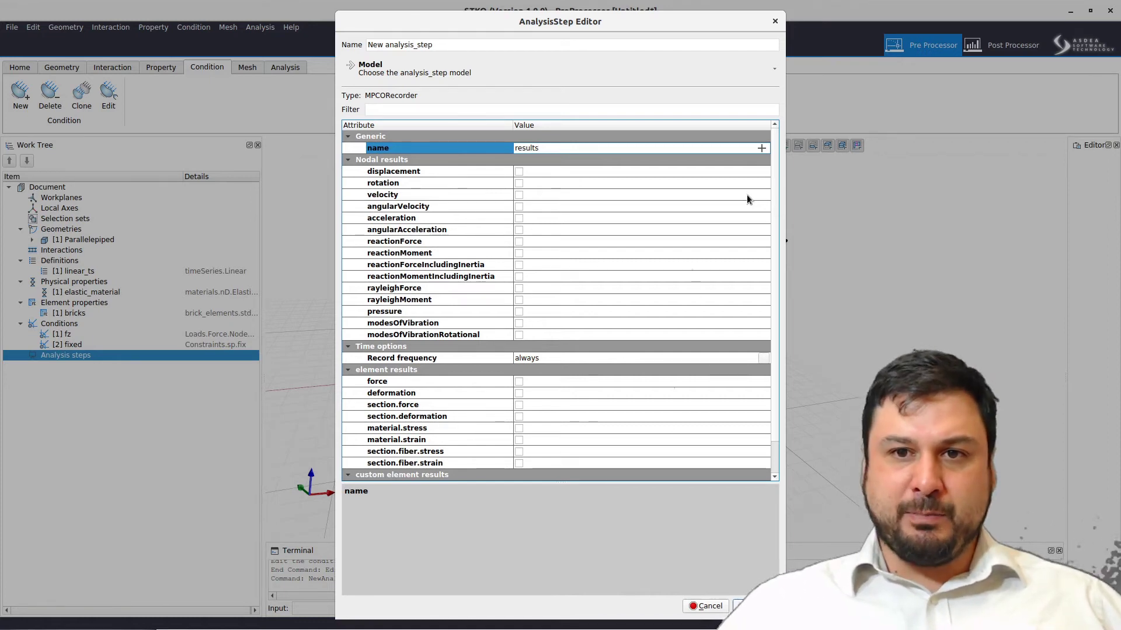
# Step: Record displacement only, name the step 'recorder', and create it
pyautogui.click(519, 172)
pyautogui.click(519, 183)
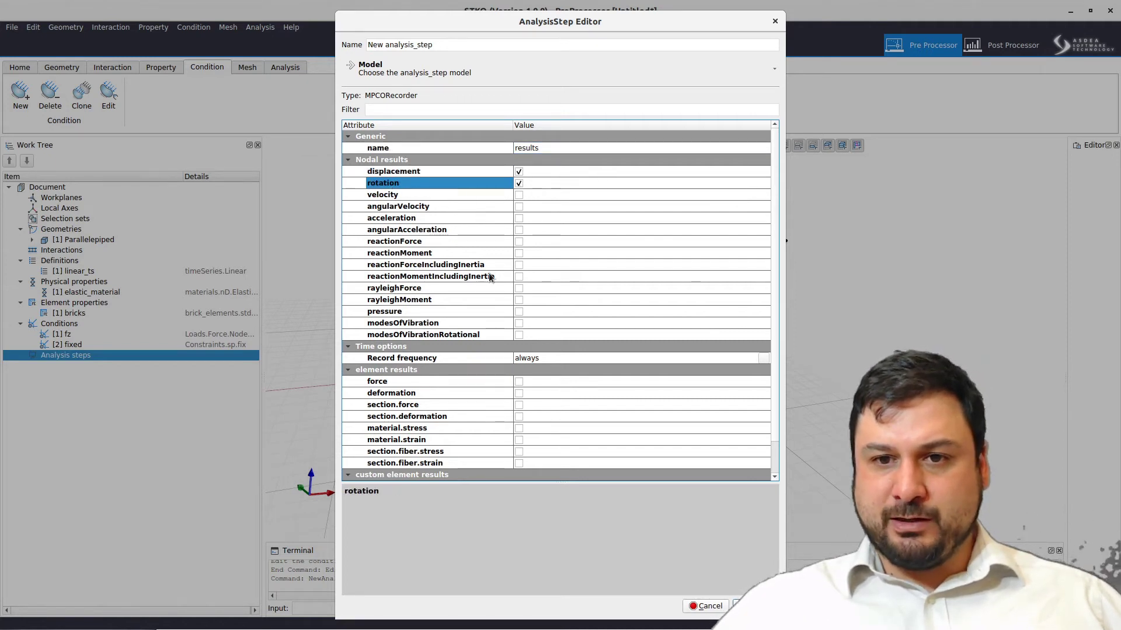
pyautogui.click(519, 183)
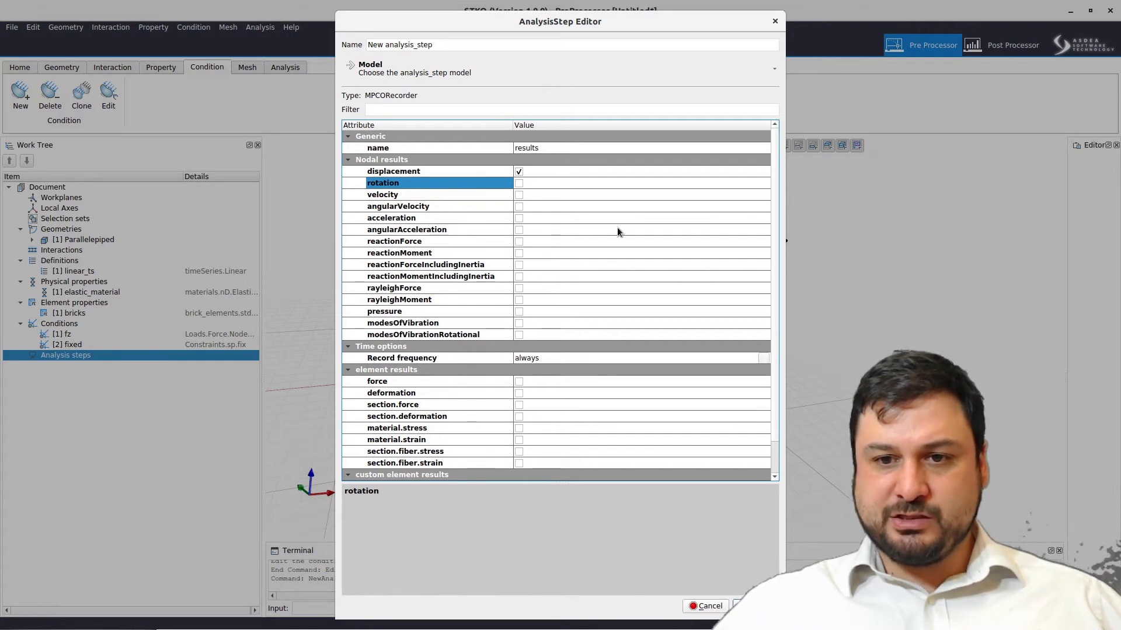
pyautogui.tripleClick(389, 43)
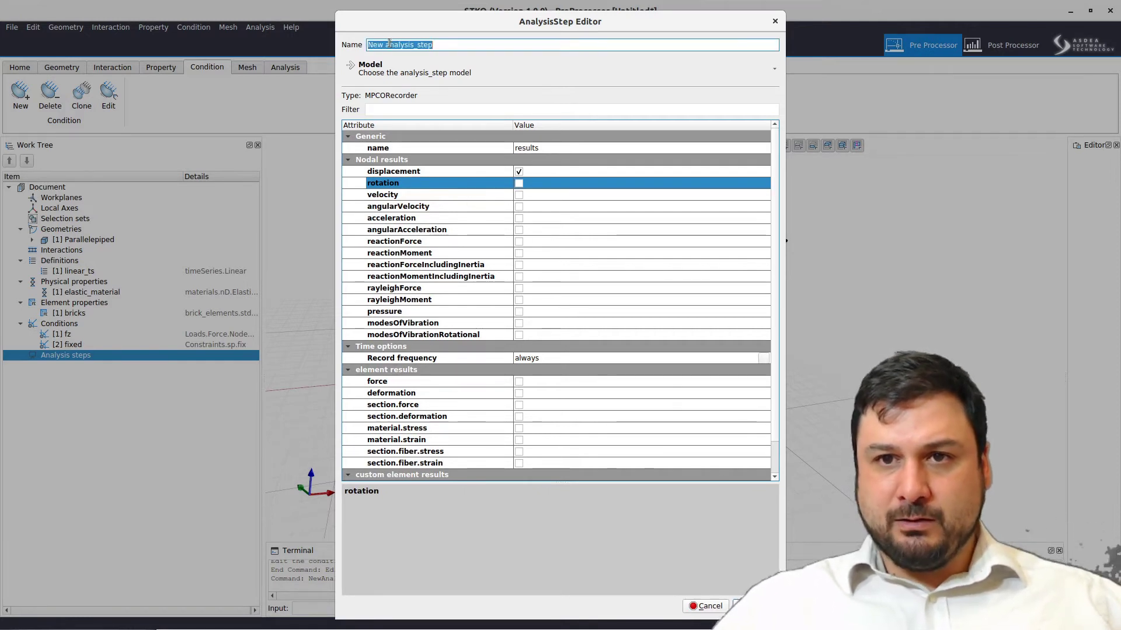
pyautogui.write('recorder')
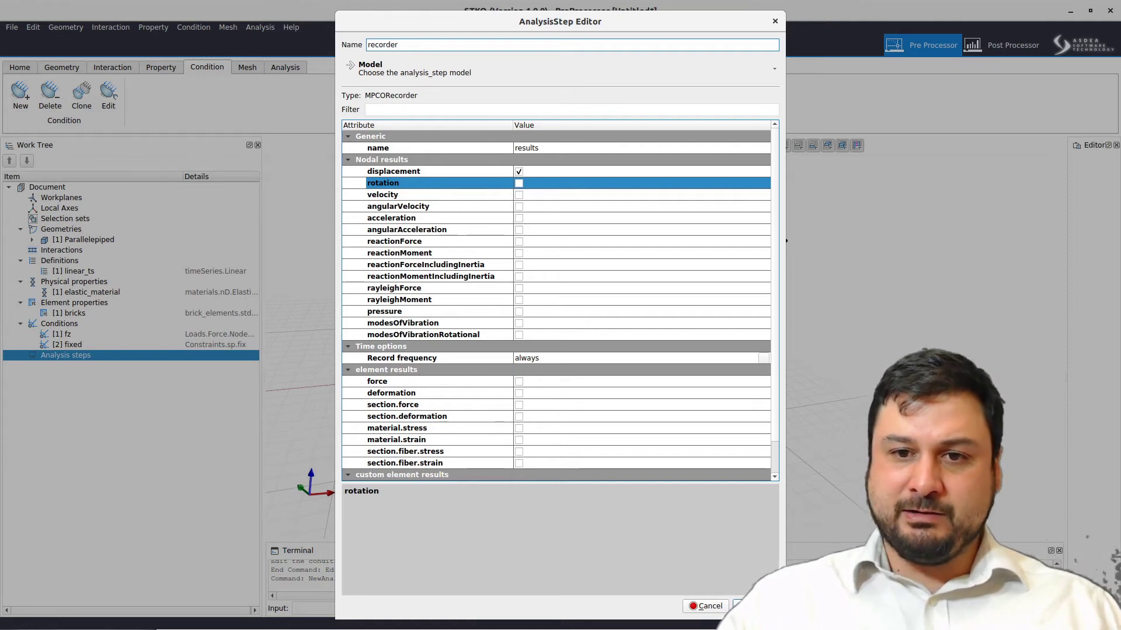
pyautogui.press('Return')
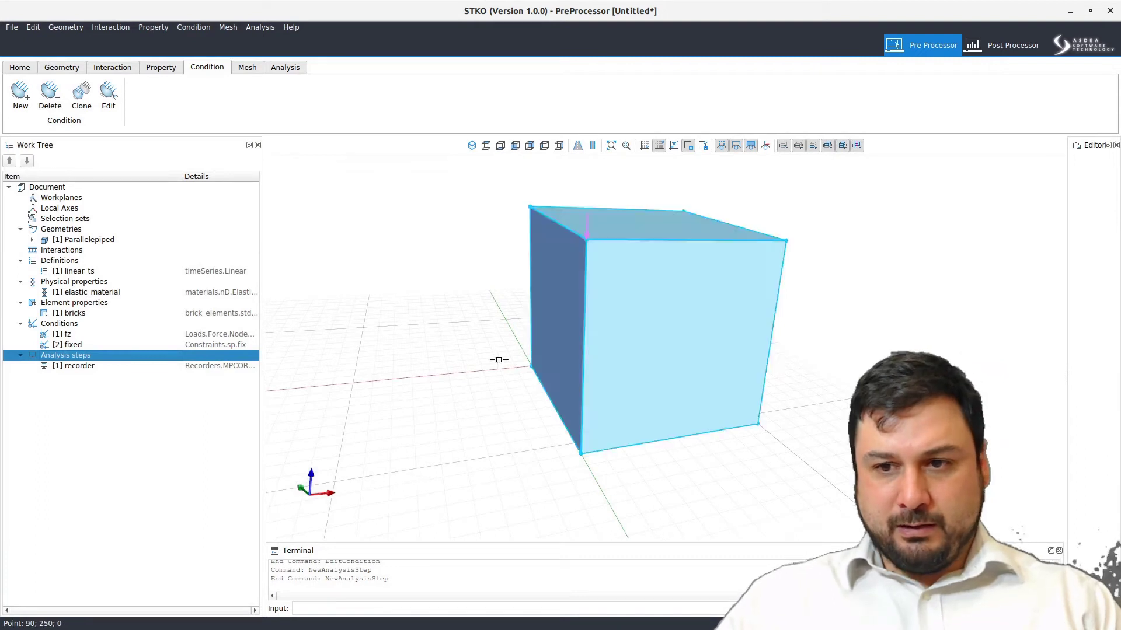
# Step: Start a new loadPattern analysis step using the linear_ts time series
pyautogui.click(91, 365)
pyautogui.doubleClick(93, 356)
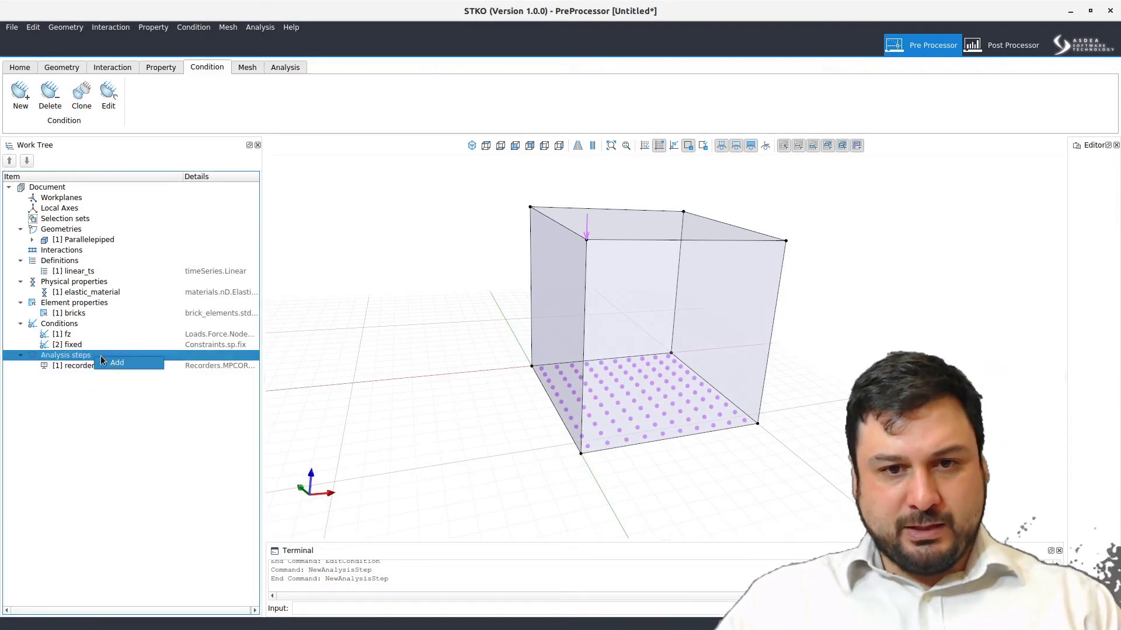
pyautogui.click(393, 72)
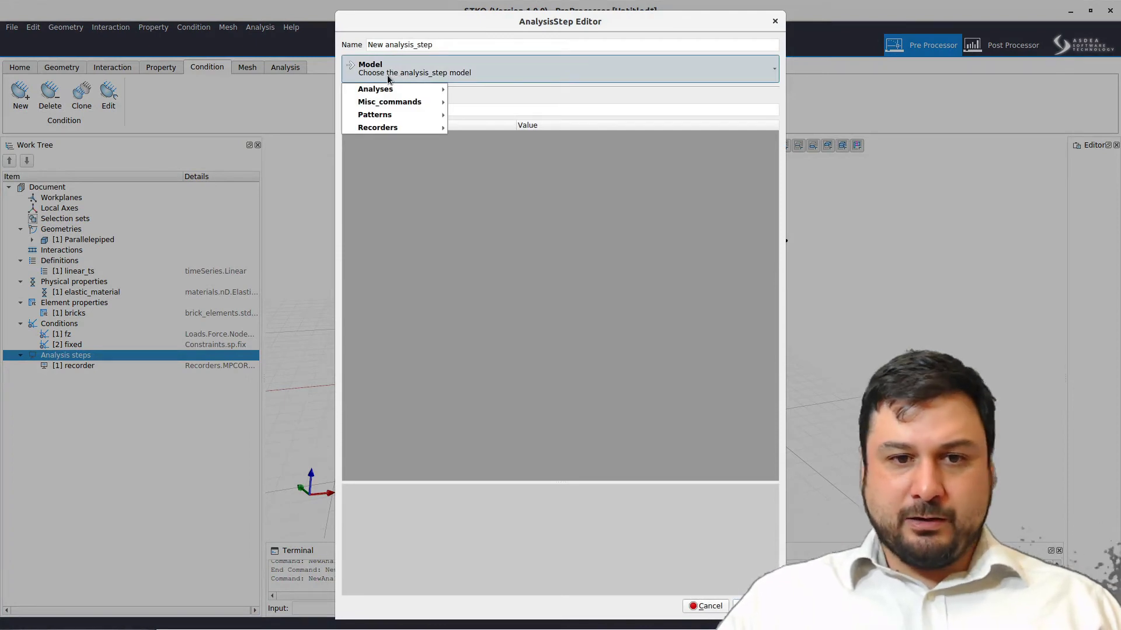
pyautogui.moveTo(397, 114)
pyautogui.moveTo(496, 115)
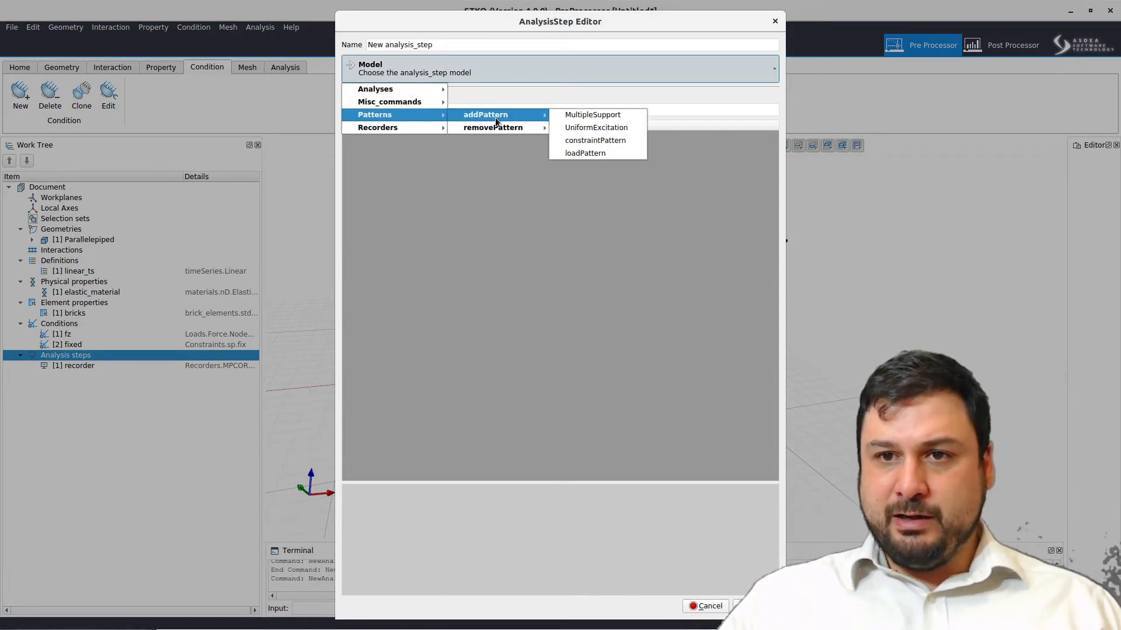
pyautogui.click(603, 153)
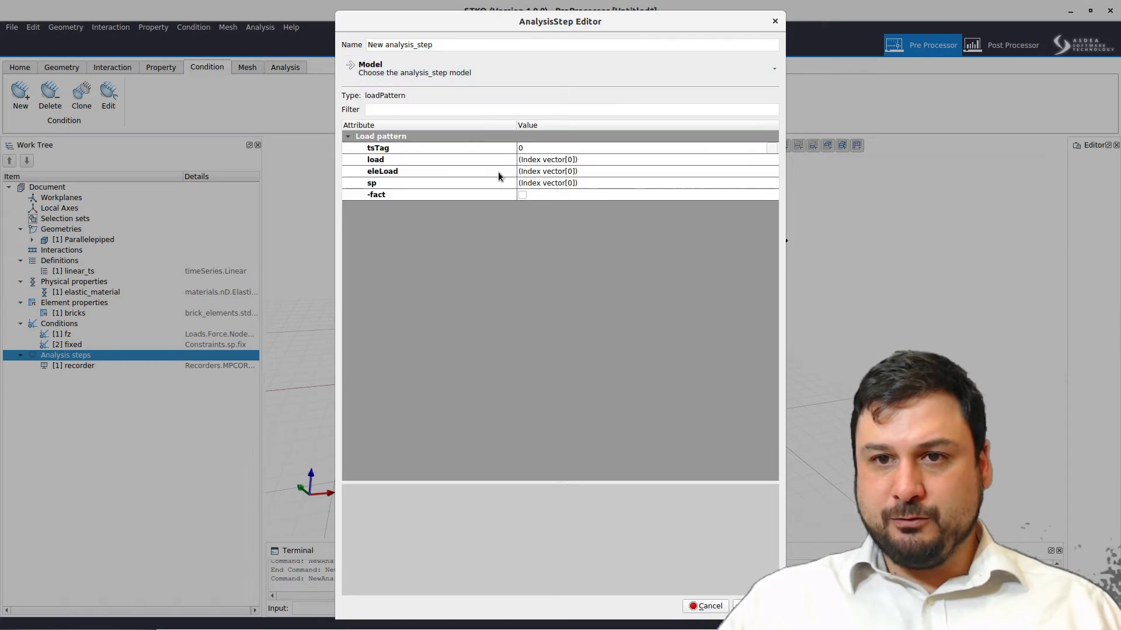
pyautogui.click(604, 148)
pyautogui.click(772, 149)
pyautogui.click(712, 146)
pyautogui.click(772, 149)
pyautogui.click(740, 141)
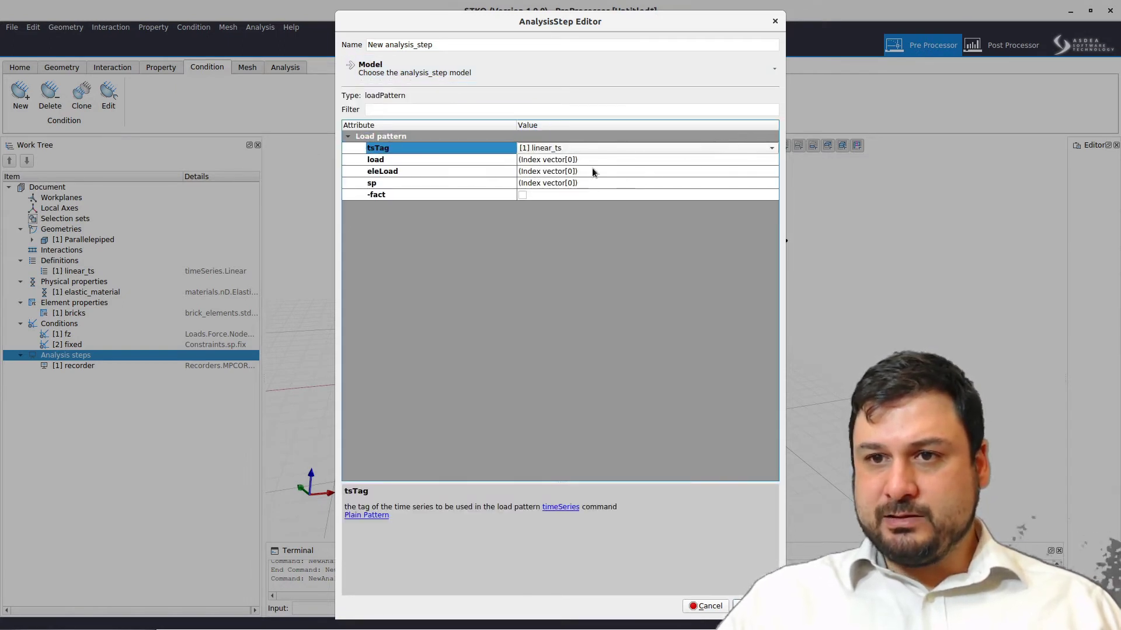
# Step: Add one load to the pattern's load list, name the step 'loading', and create it
pyautogui.click(562, 162)
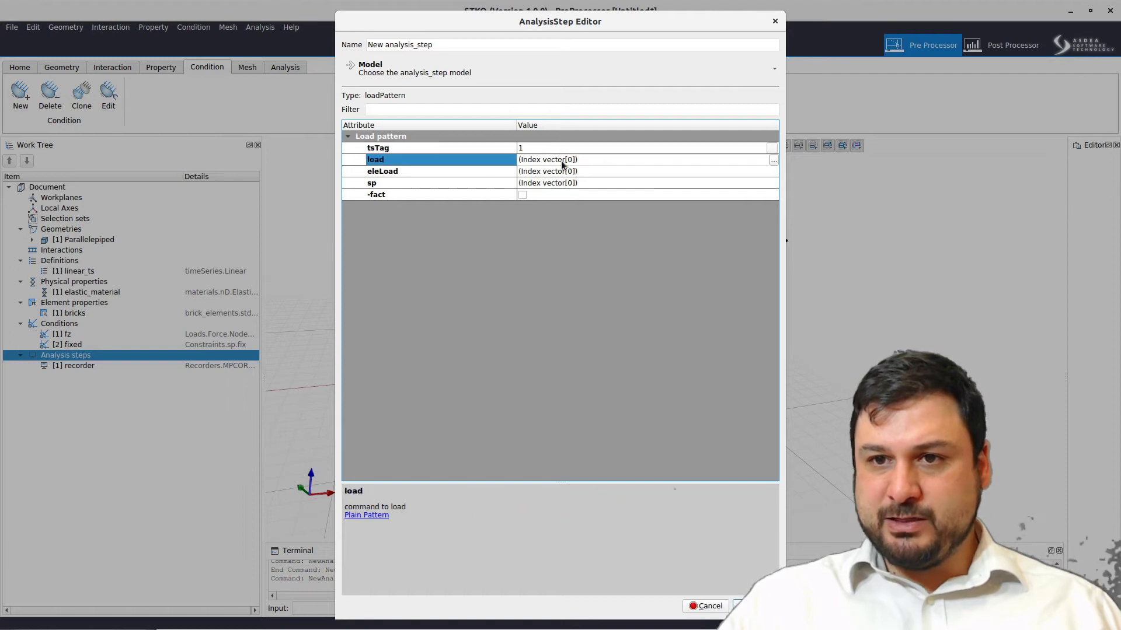
pyautogui.click(771, 161)
pyautogui.click(631, 256)
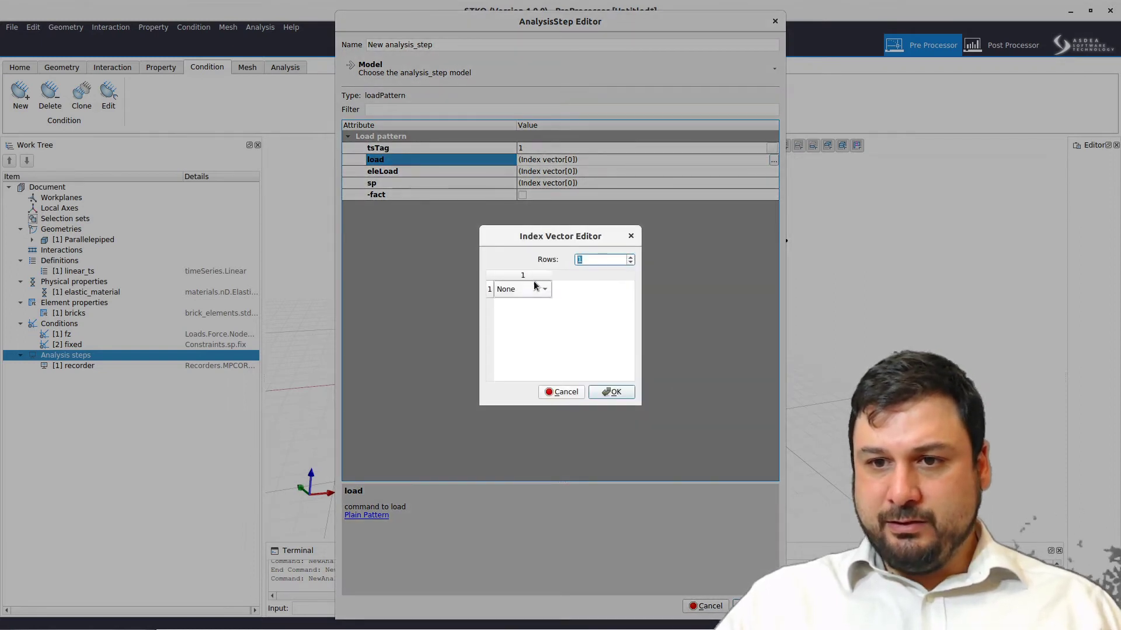
pyautogui.click(535, 289)
pyautogui.click(522, 299)
pyautogui.click(601, 391)
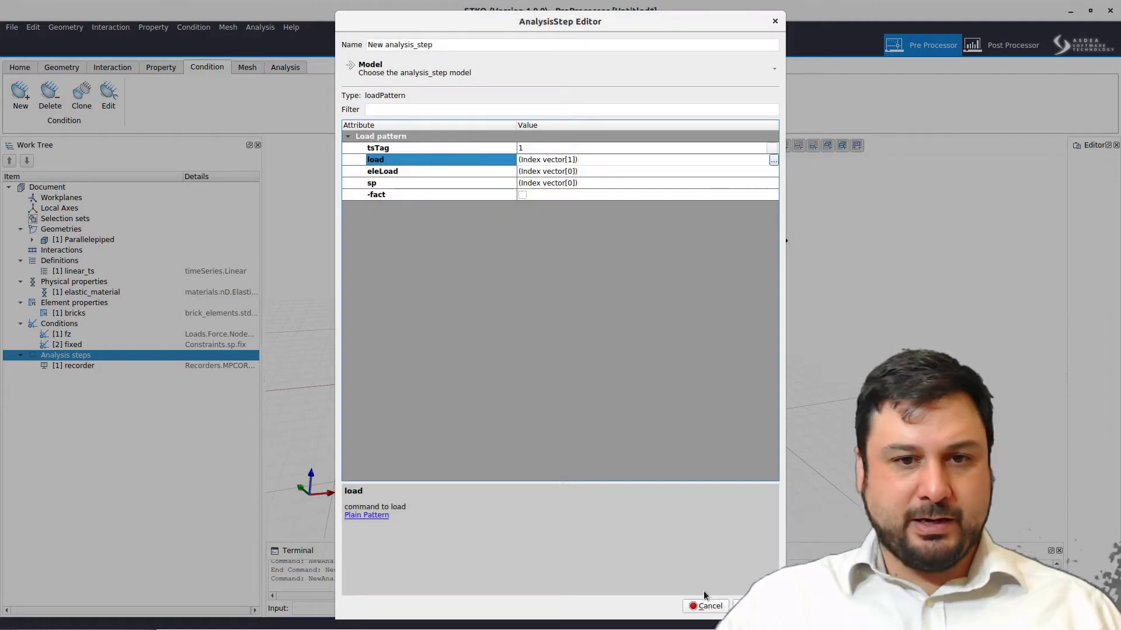
pyautogui.doubleClick(441, 45)
pyautogui.hotkey('ctrl', 'a')
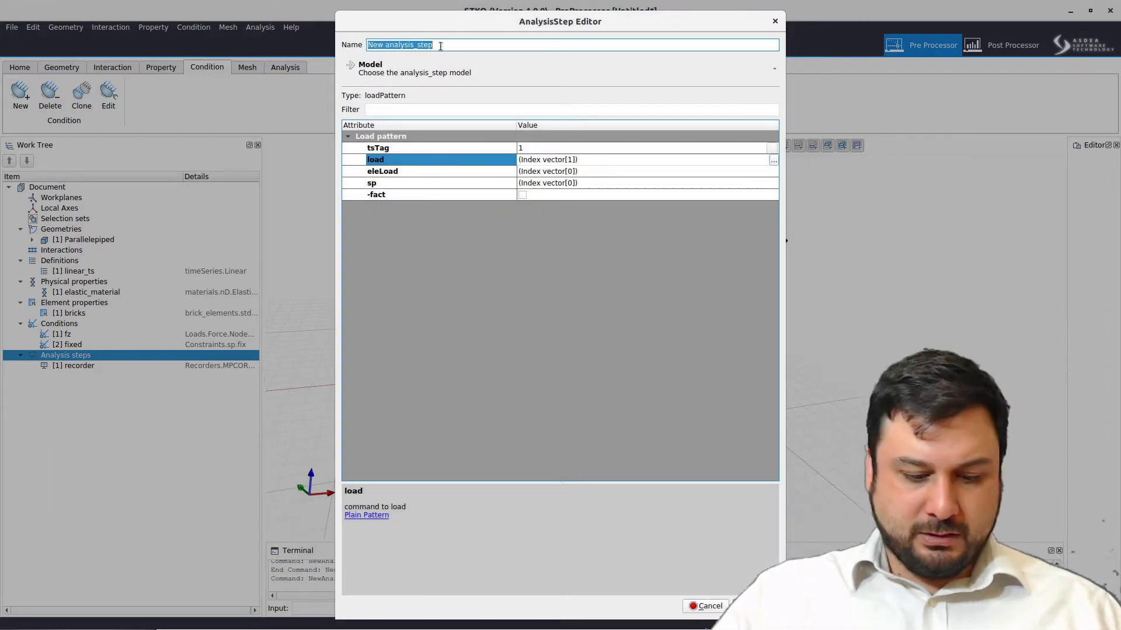
pyautogui.write('loading')
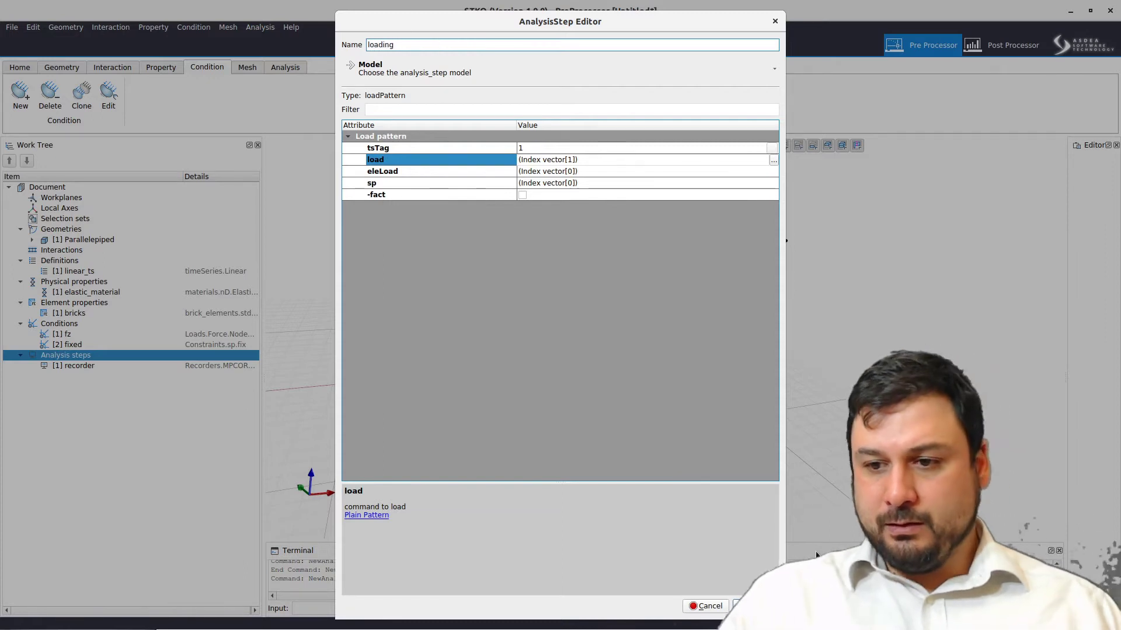
pyautogui.click(753, 606)
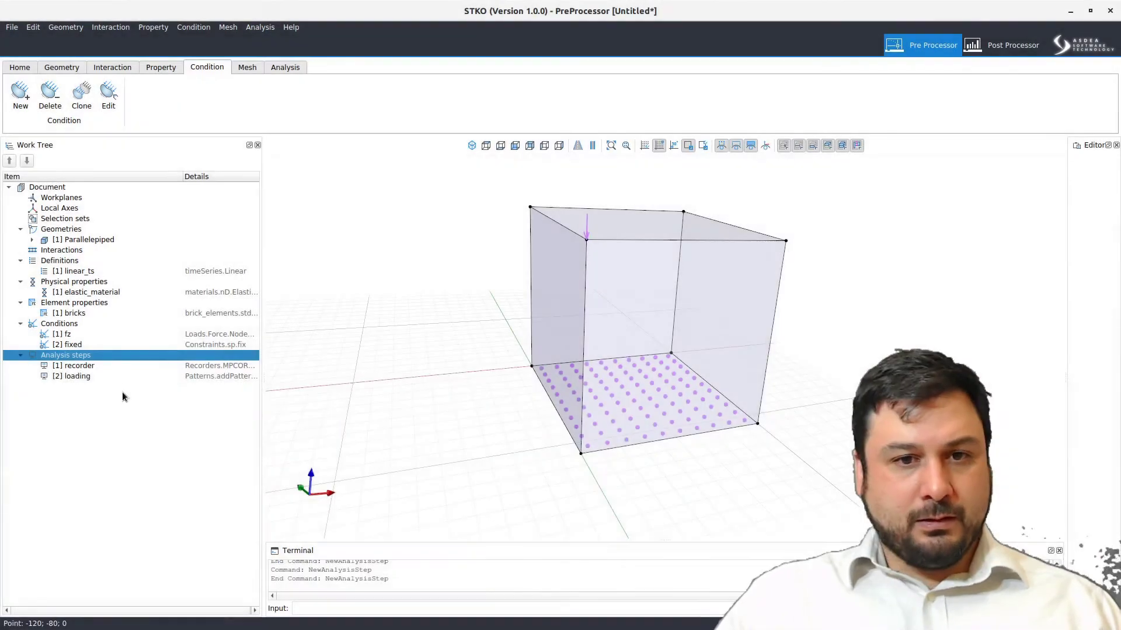
# Step: Start a new constraint pattern analysis step
pyautogui.doubleClick(138, 357)
pyautogui.click(463, 75)
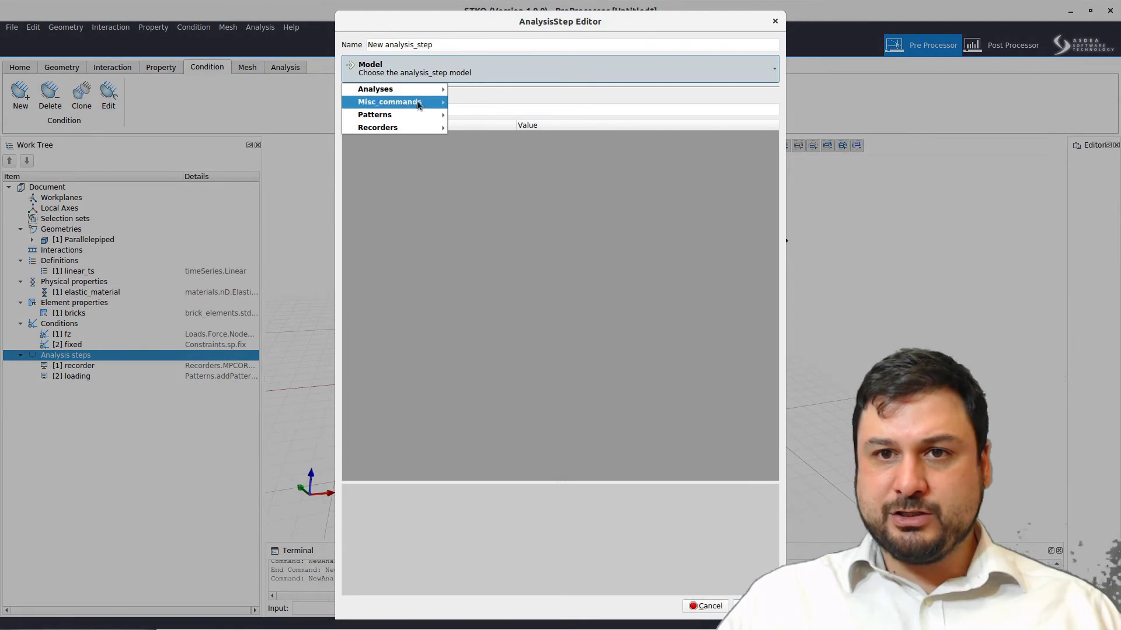
pyautogui.moveTo(418, 119)
pyautogui.moveTo(506, 117)
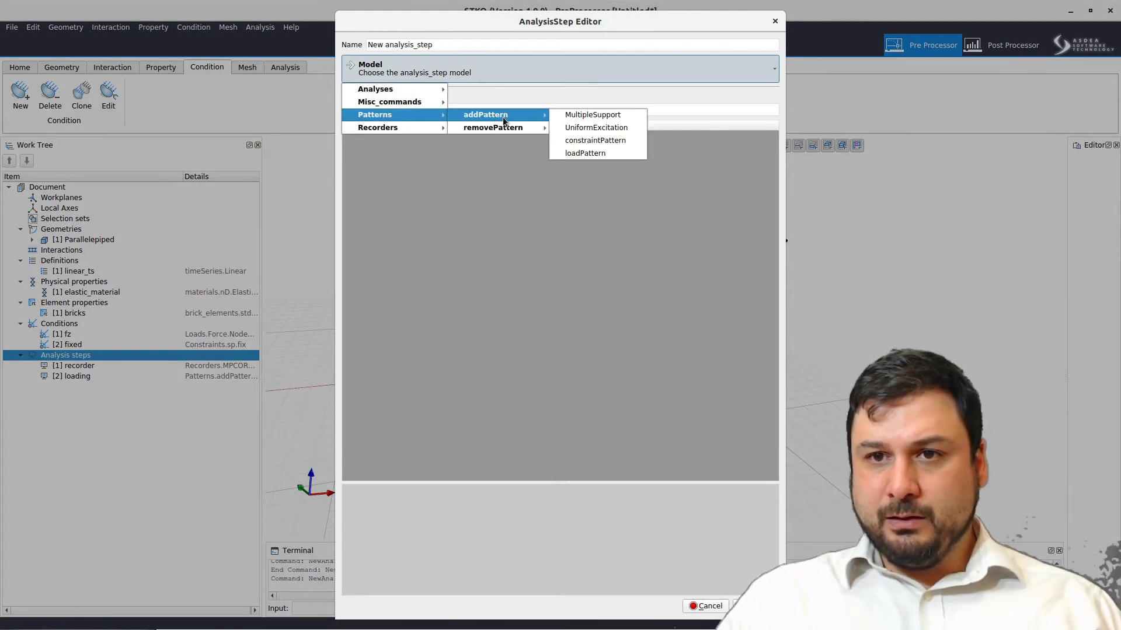
pyautogui.click(596, 141)
# Step: Add the [2] fixed constraint as a row in the sp constraint list
pyautogui.click(607, 159)
pyautogui.click(613, 149)
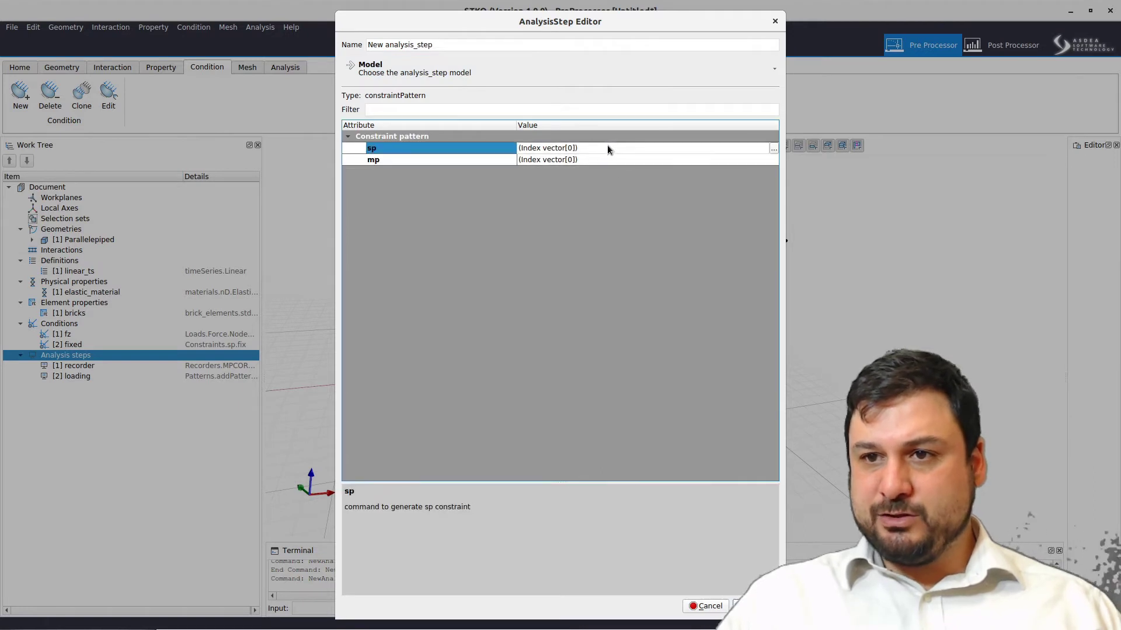
pyautogui.click(774, 149)
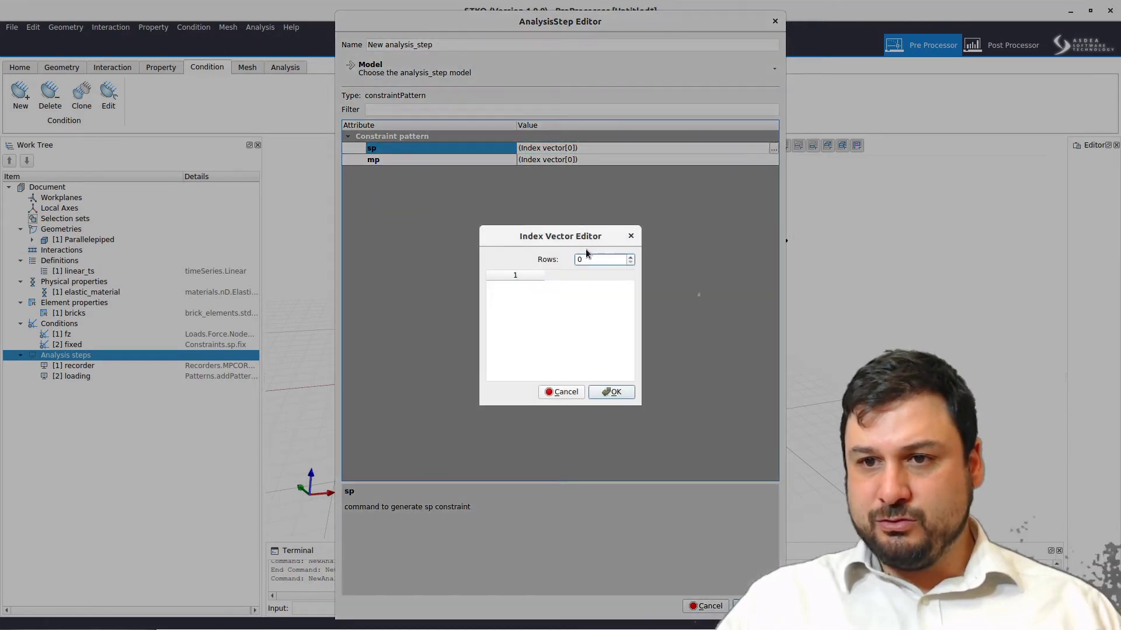
pyautogui.click(631, 257)
pyautogui.click(531, 289)
pyautogui.click(514, 300)
pyautogui.click(612, 393)
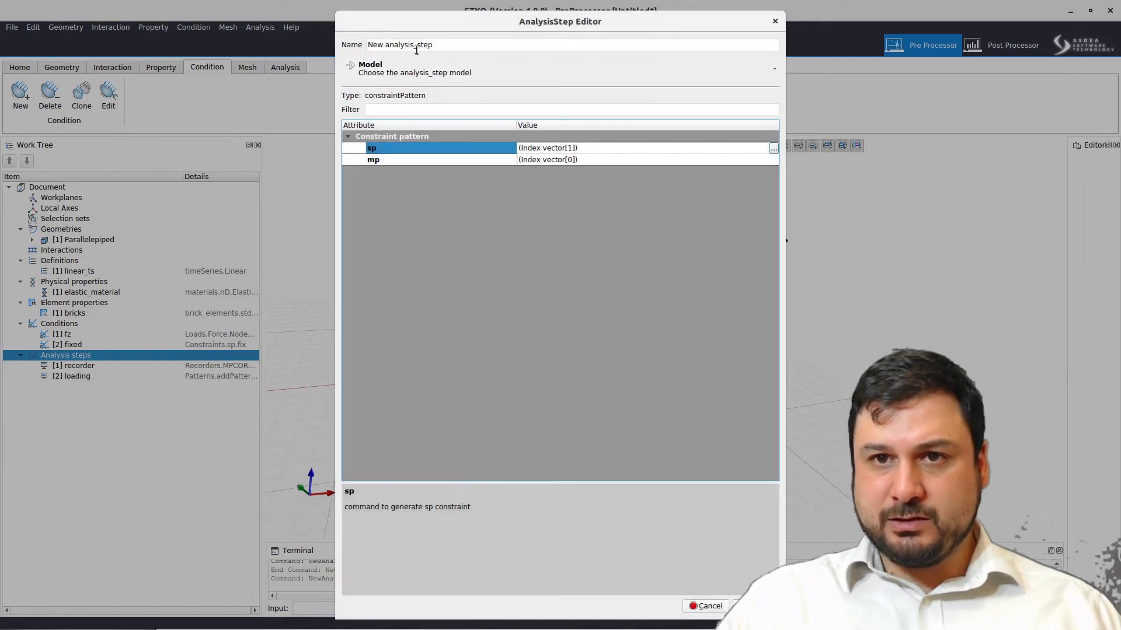
# Step: Name the step 'fixed_pattern' and create it
pyautogui.tripleClick(416, 46)
pyautogui.write('fixed_pattern')
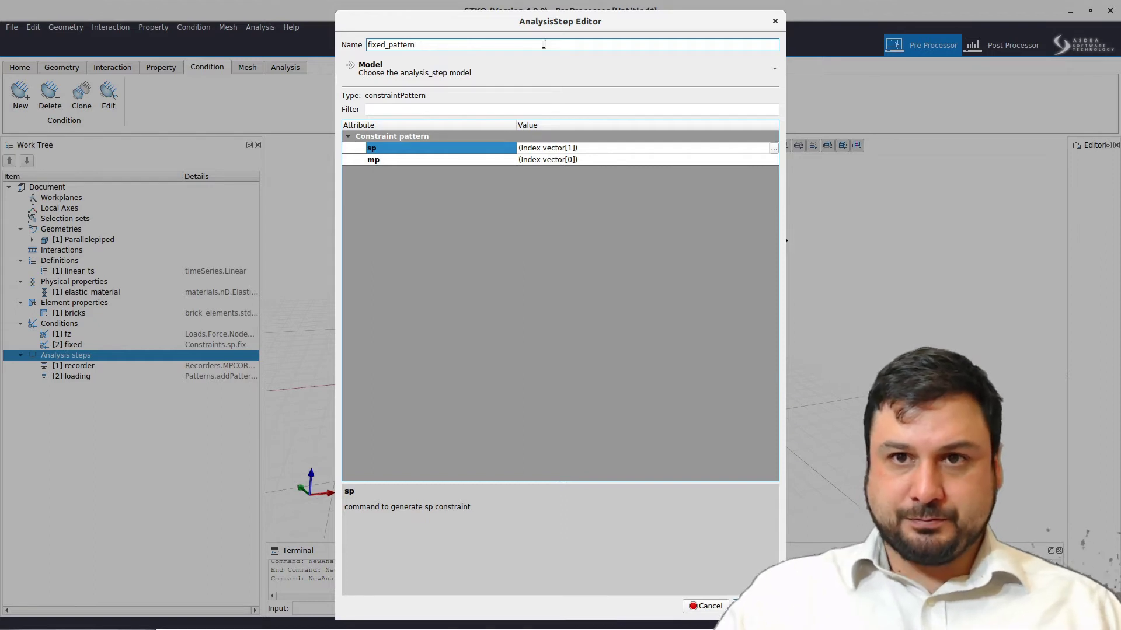
pyautogui.click(750, 606)
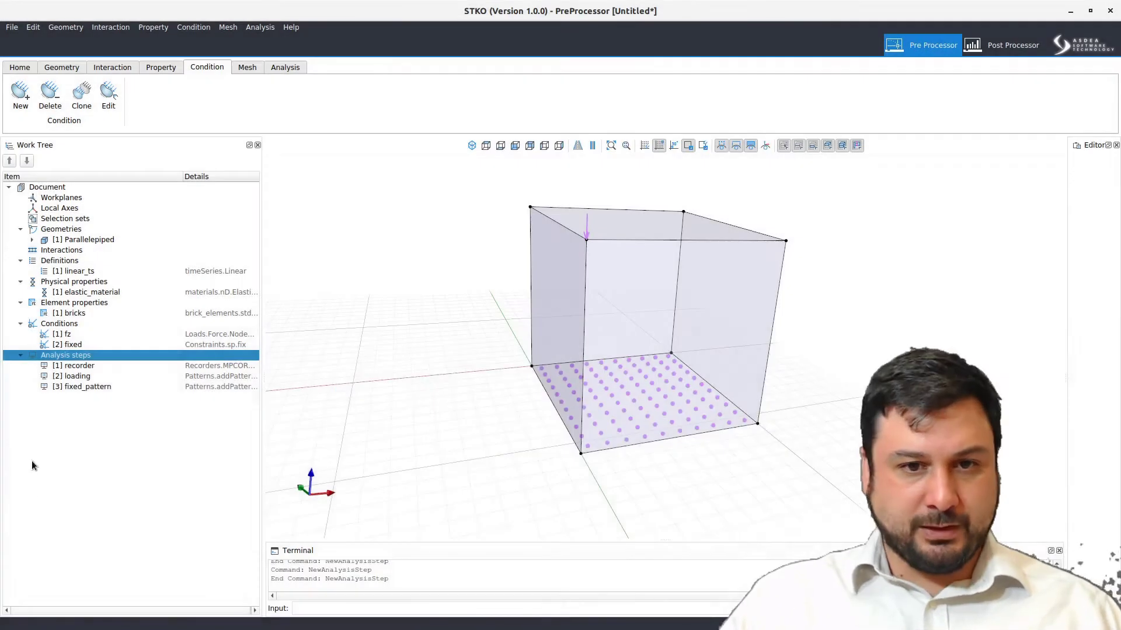
# Step: Check the recorder, loading and fixed_pattern steps under Analysis steps
pyautogui.click(80, 368)
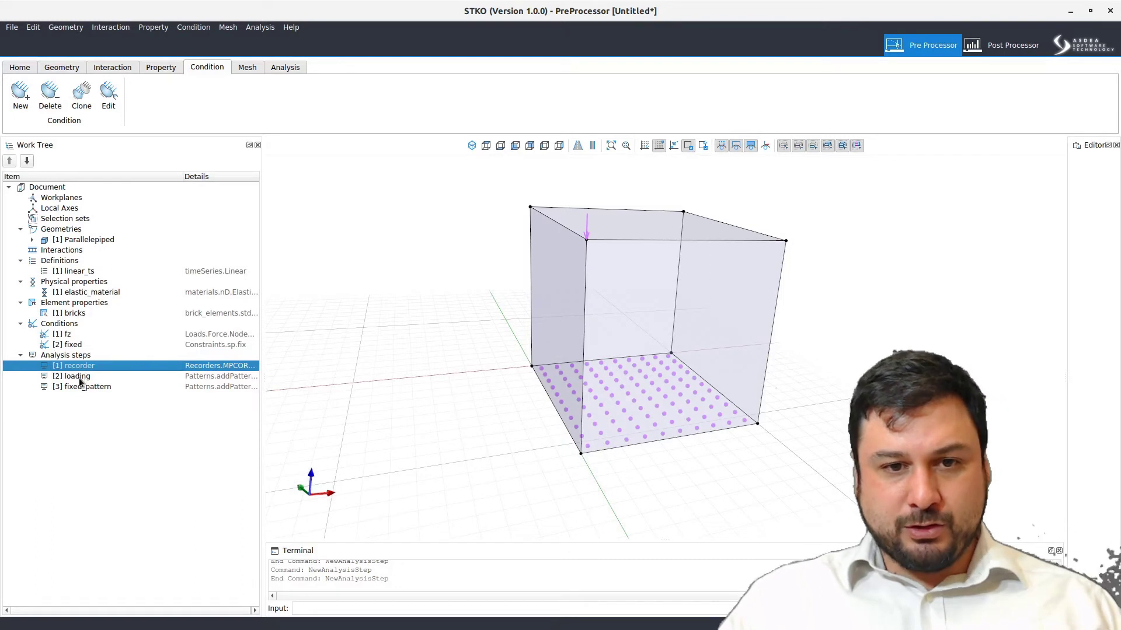
pyautogui.click(79, 377)
pyautogui.click(81, 385)
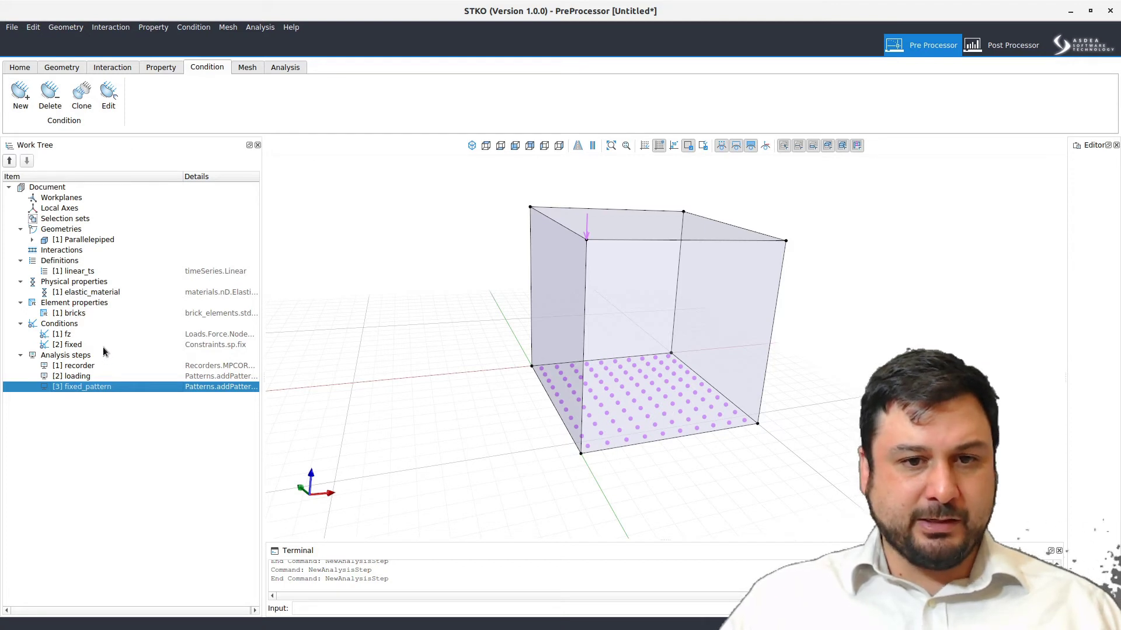
# Step: Create an AnalysesCommand step with the Linear algorithm, keeping Norm Unbalance Test
pyautogui.rightClick(80, 357)
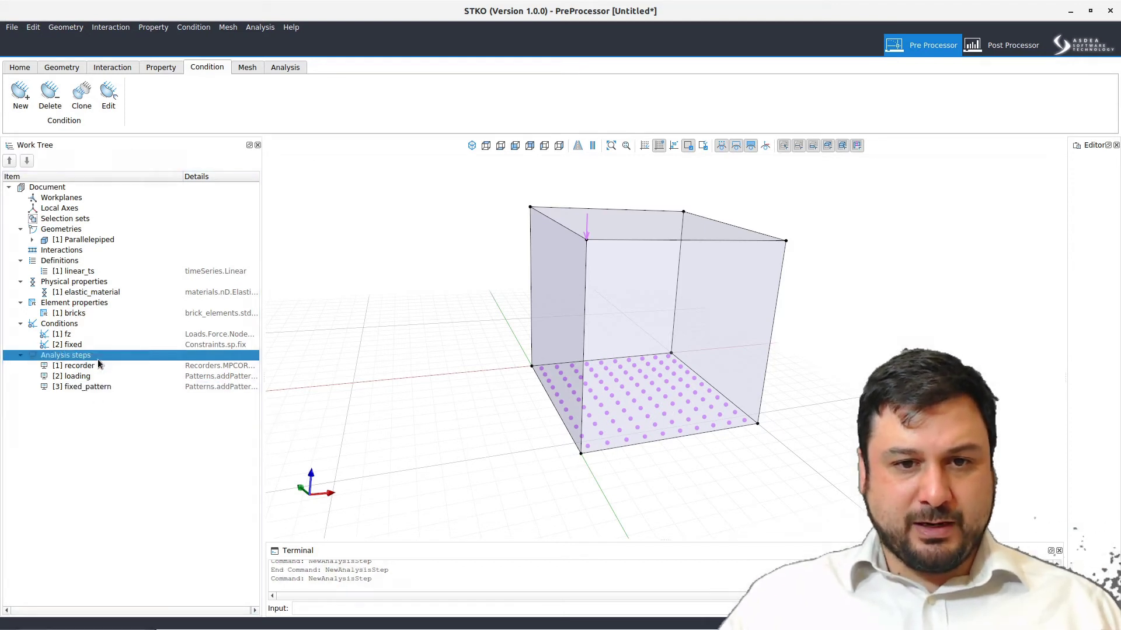
pyautogui.click(98, 363)
pyautogui.click(396, 71)
pyautogui.moveTo(392, 87)
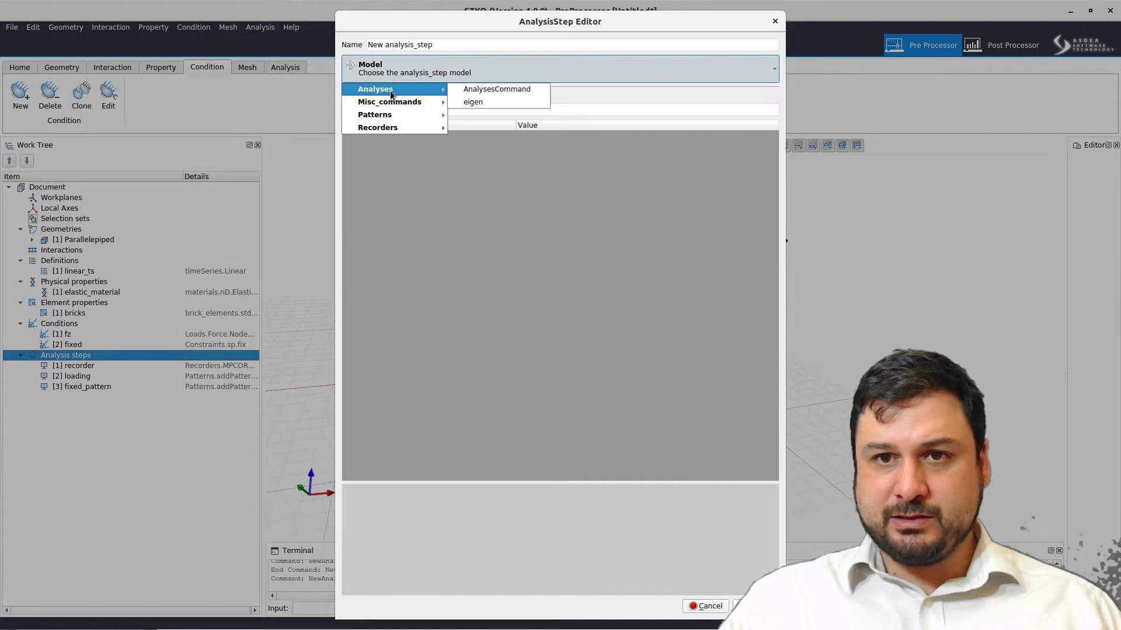
pyautogui.click(467, 89)
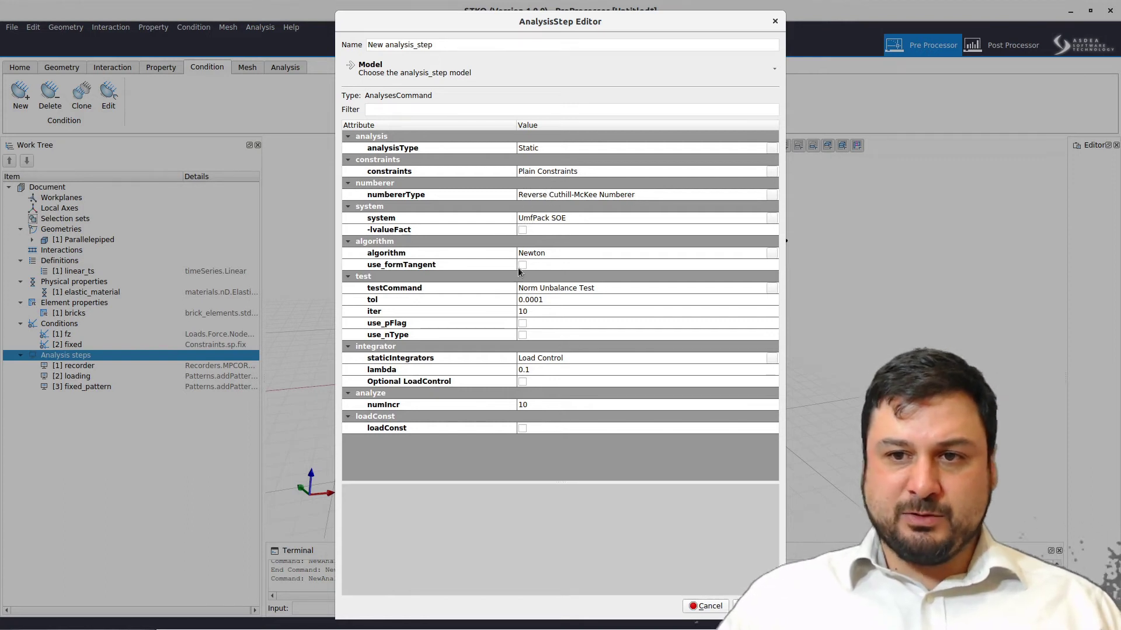
pyautogui.click(584, 255)
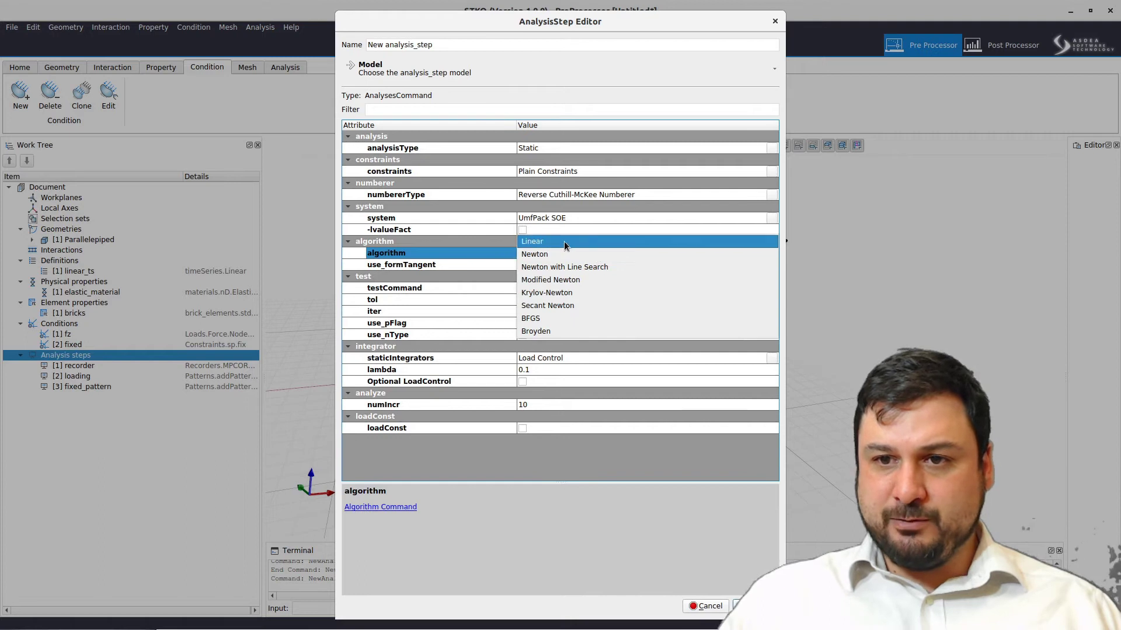
pyautogui.click(564, 242)
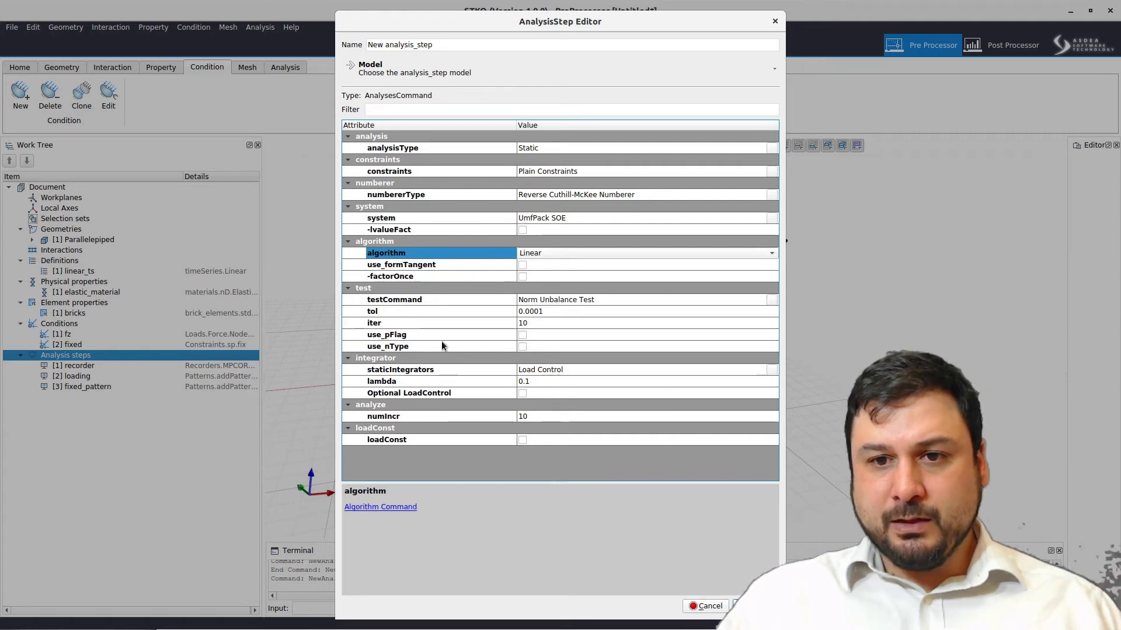
pyautogui.click(561, 300)
pyautogui.click(560, 300)
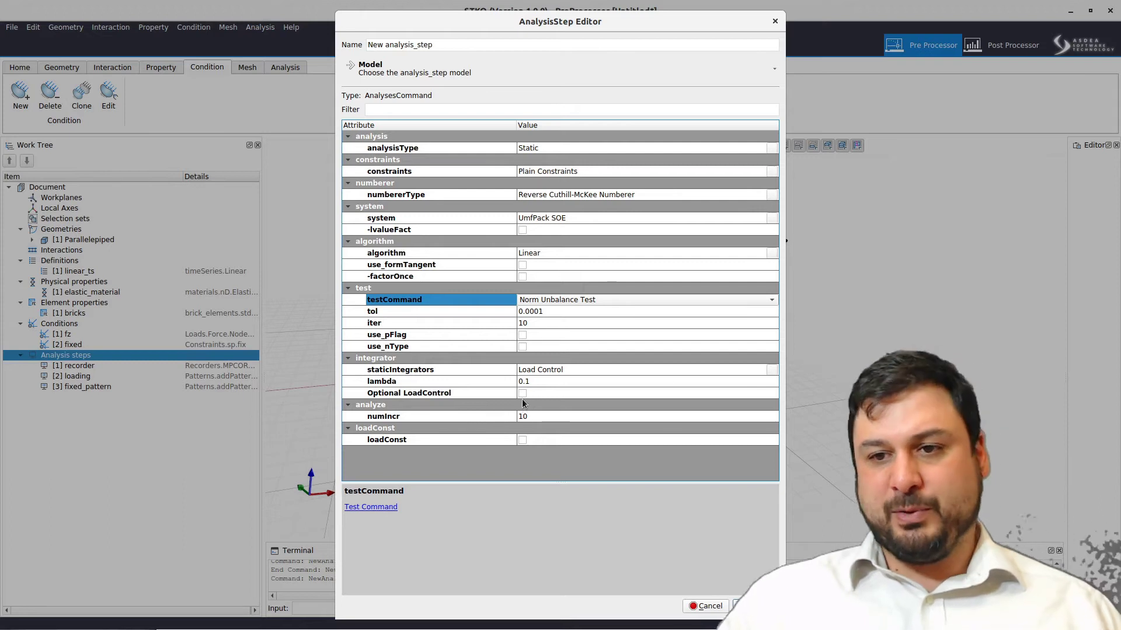
# Step: Name the step 'analysis_options' and create it
pyautogui.moveTo(367, 45); pyautogui.dragTo(395, 45)
pyautogui.write('analysuis')
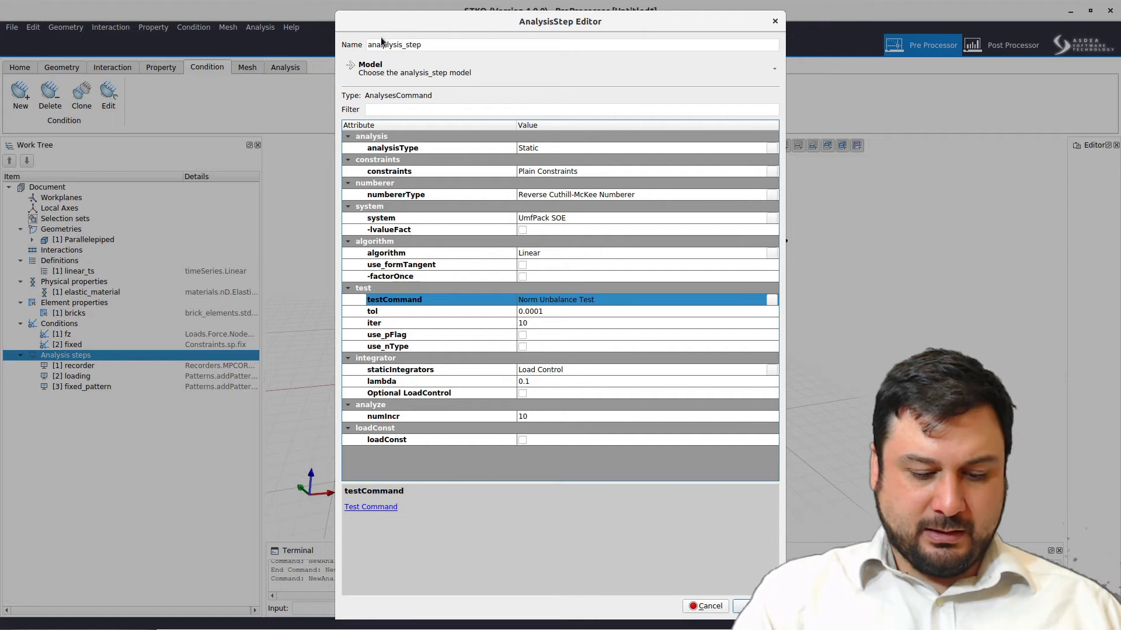
pyautogui.hotkey('shift', 'End')
pyautogui.press('BackSpace')
pyautogui.press('BackSpace')
pyautogui.press('BackSpace')
pyautogui.press('BackSpace')
pyautogui.write('a')
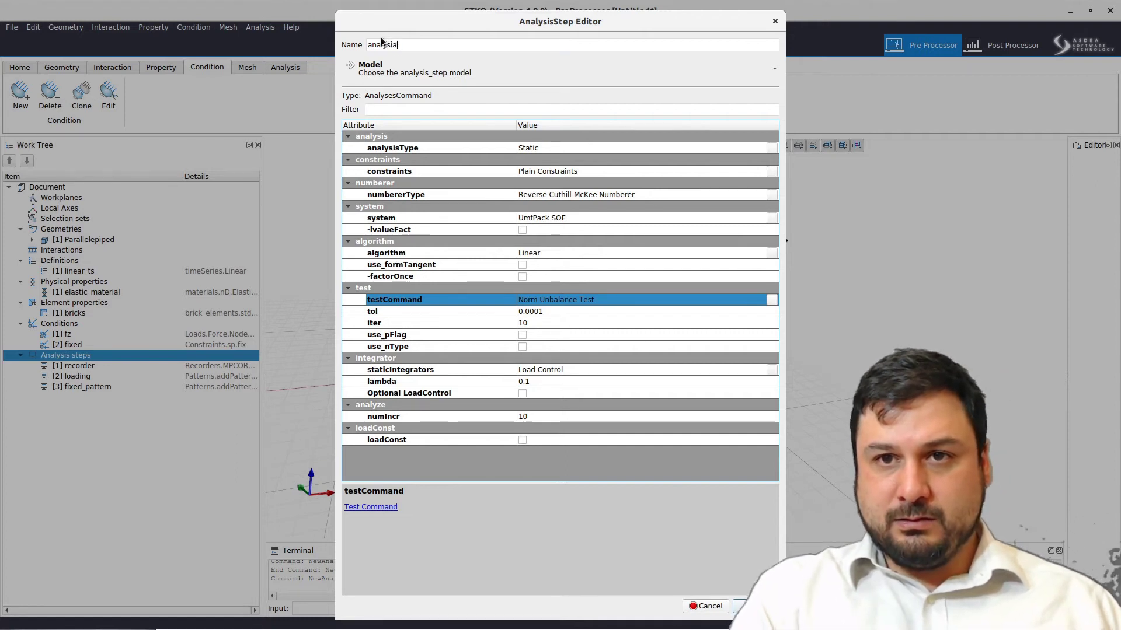
pyautogui.press('BackSpace')
pyautogui.write('s_options')
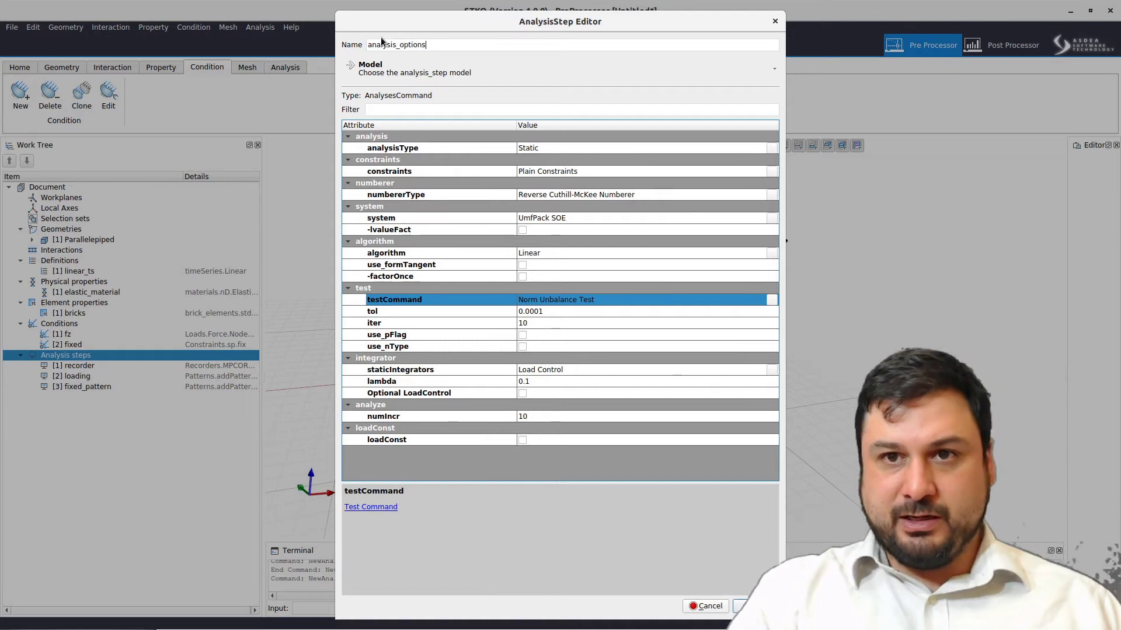
pyautogui.press('Return')
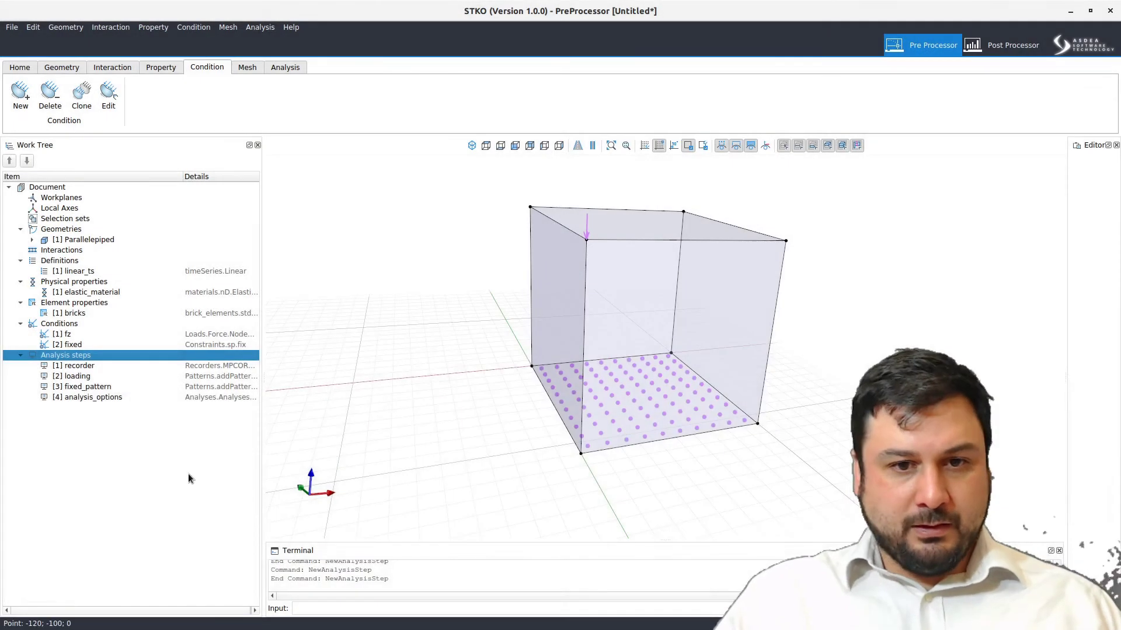
# Step: Create a review_stko folder in the home directory and save the model there as test.scd
pyautogui.click(79, 366)
pyautogui.hotkey('ctrl', 's')
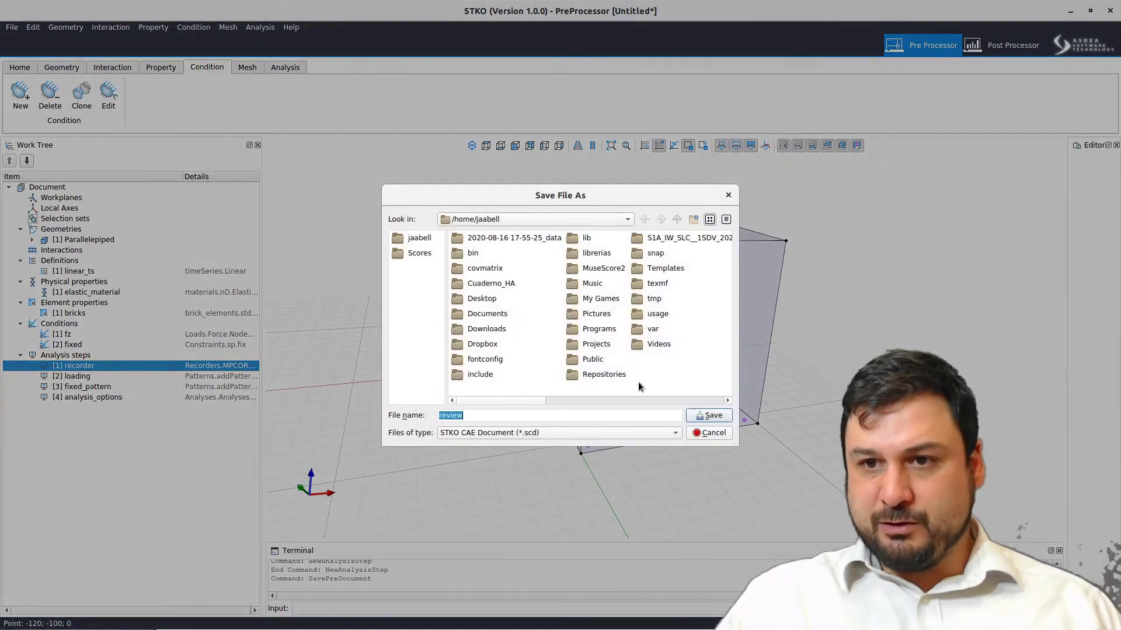
pyautogui.click(693, 219)
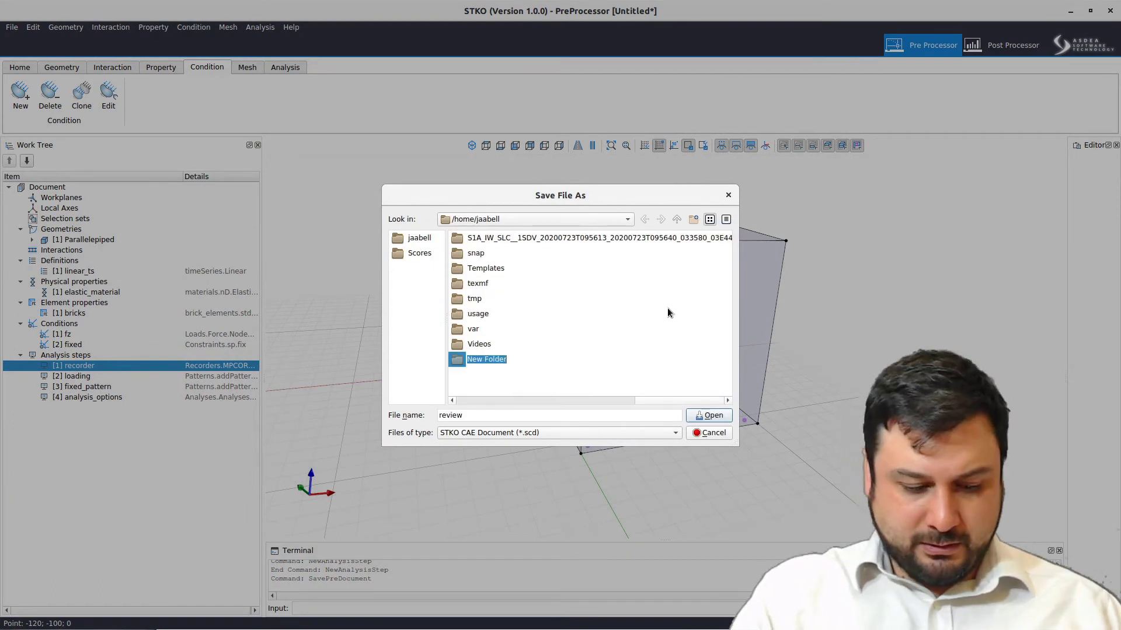
pyautogui.write('review_stko')
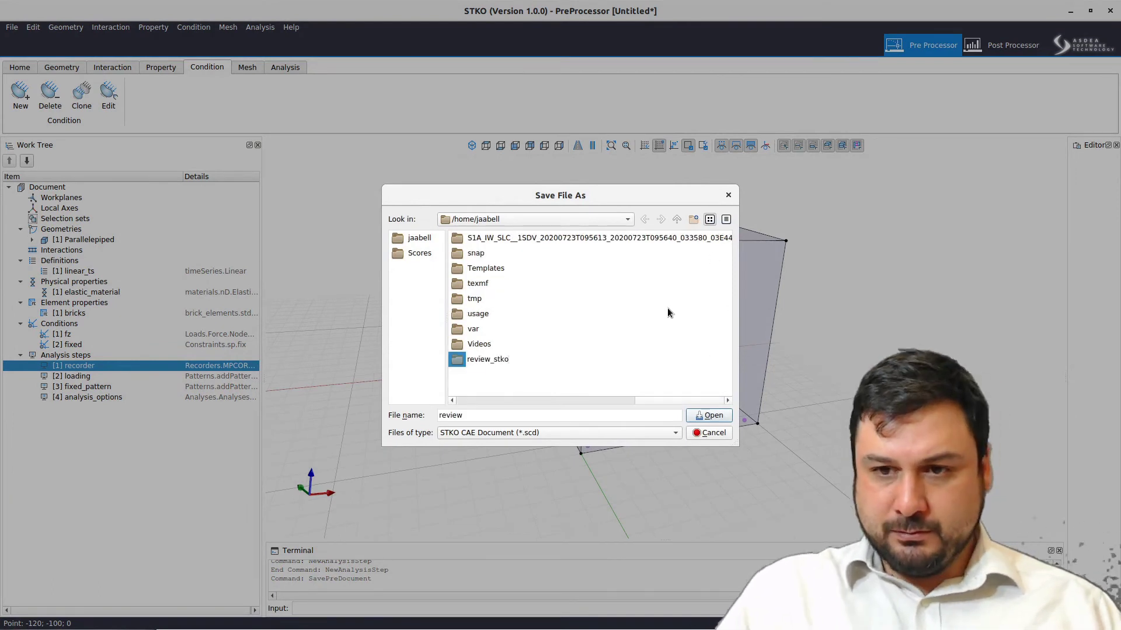
pyautogui.press('Return')
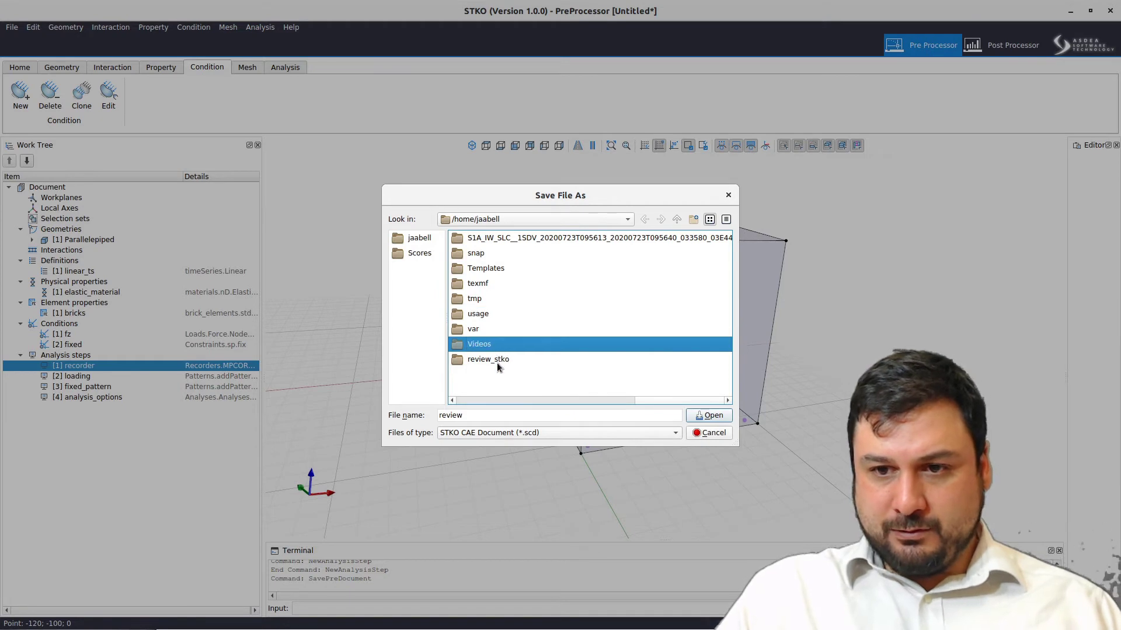
pyautogui.doubleClick(496, 360)
pyautogui.doubleClick(478, 415)
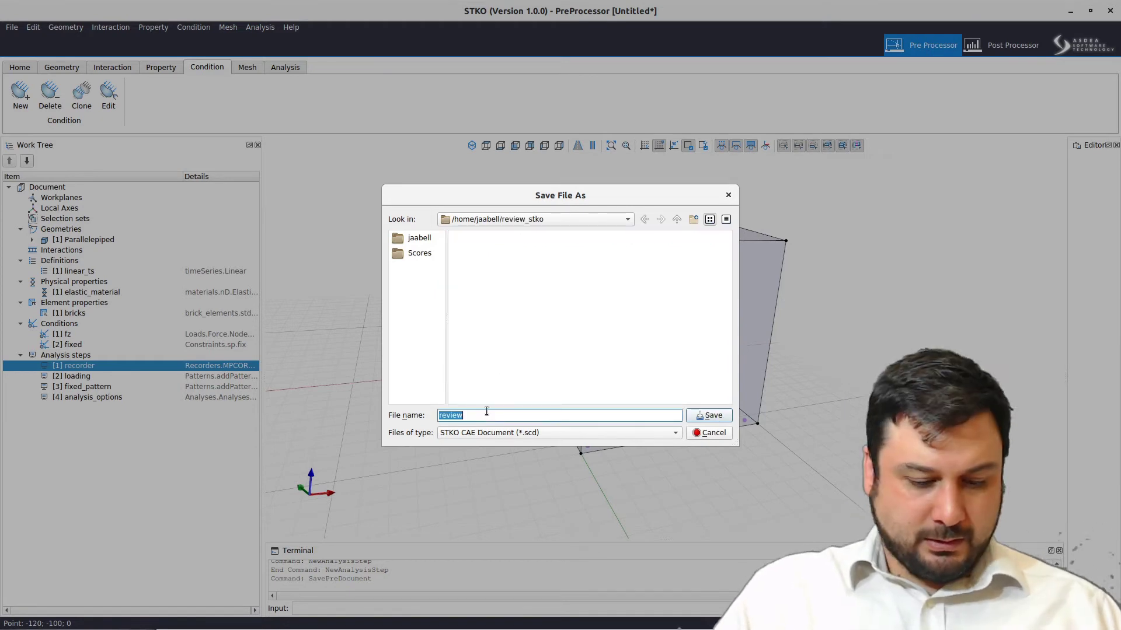
pyautogui.write('test')
pyautogui.click(709, 415)
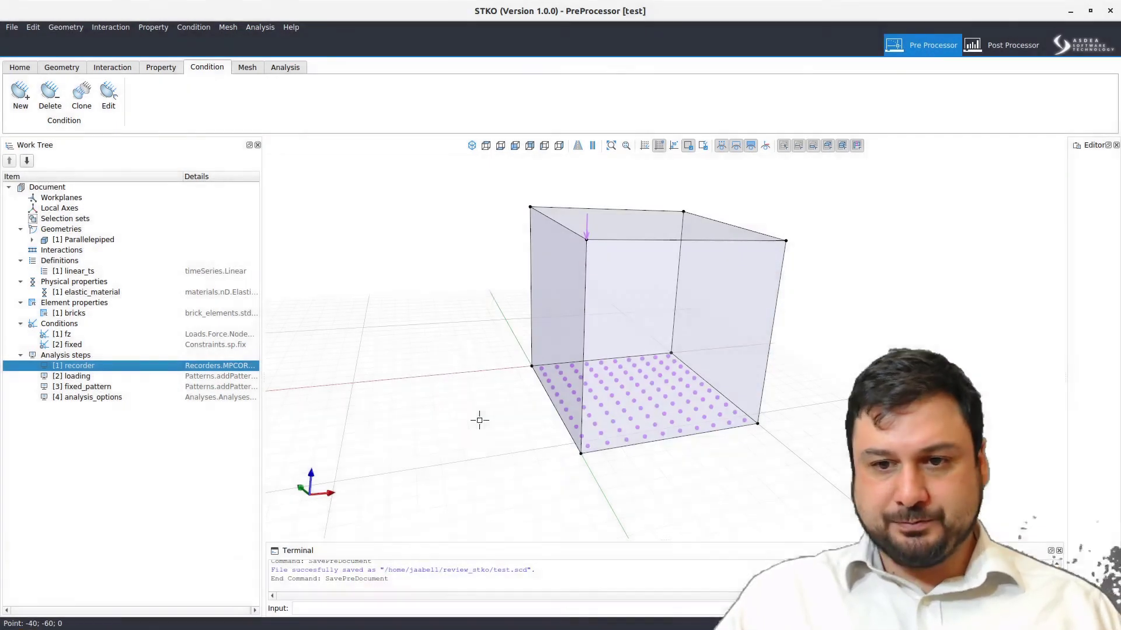
# Step: Assign a global edge seed of Uniform by divisions, 3 divisions, to the cube
pyautogui.click(239, 69)
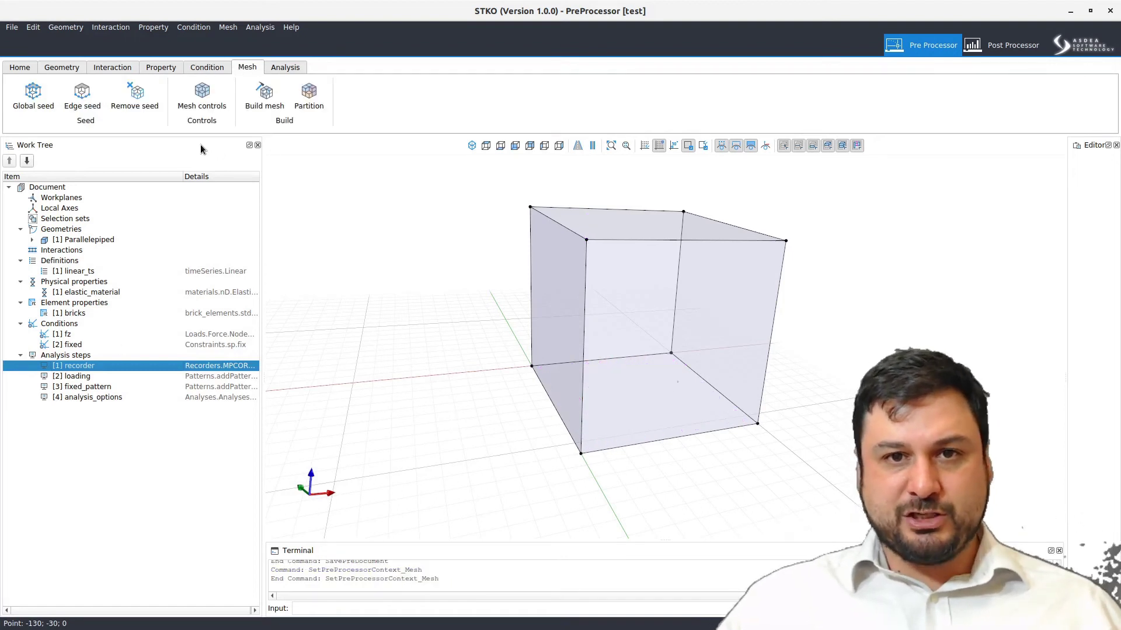
pyautogui.click(18, 119)
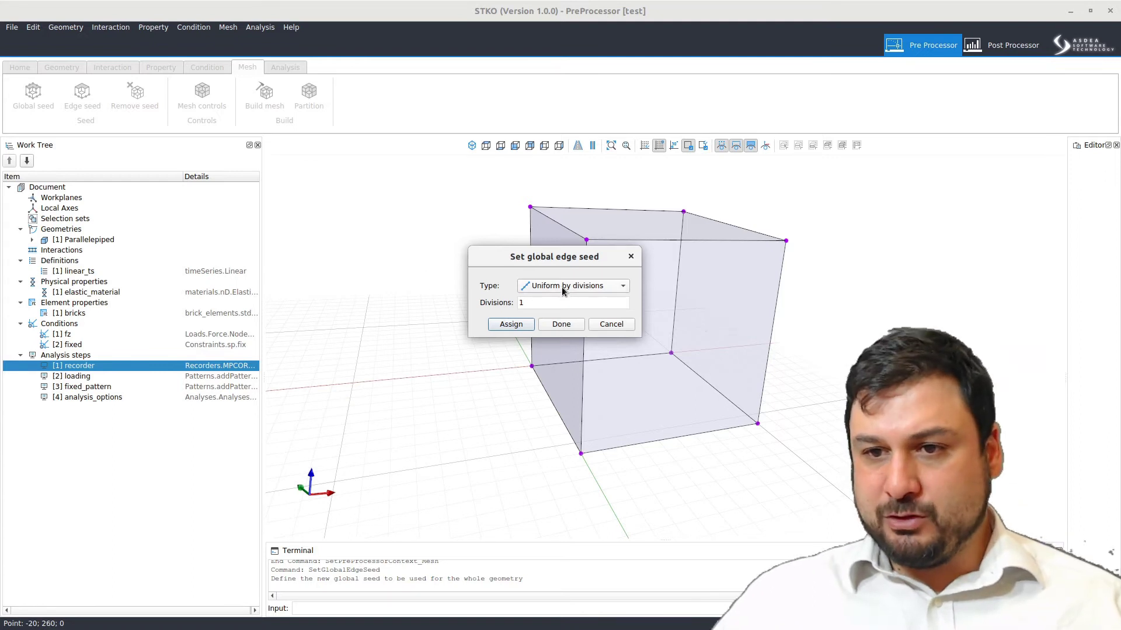
pyautogui.doubleClick(546, 301)
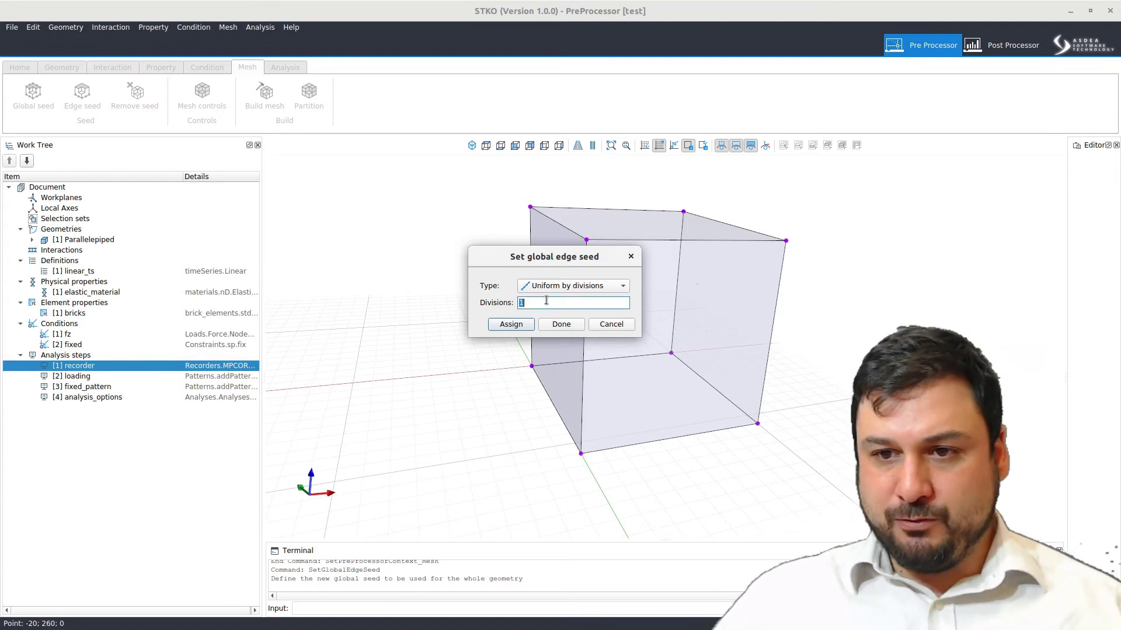
pyautogui.click(512, 325)
pyautogui.click(561, 324)
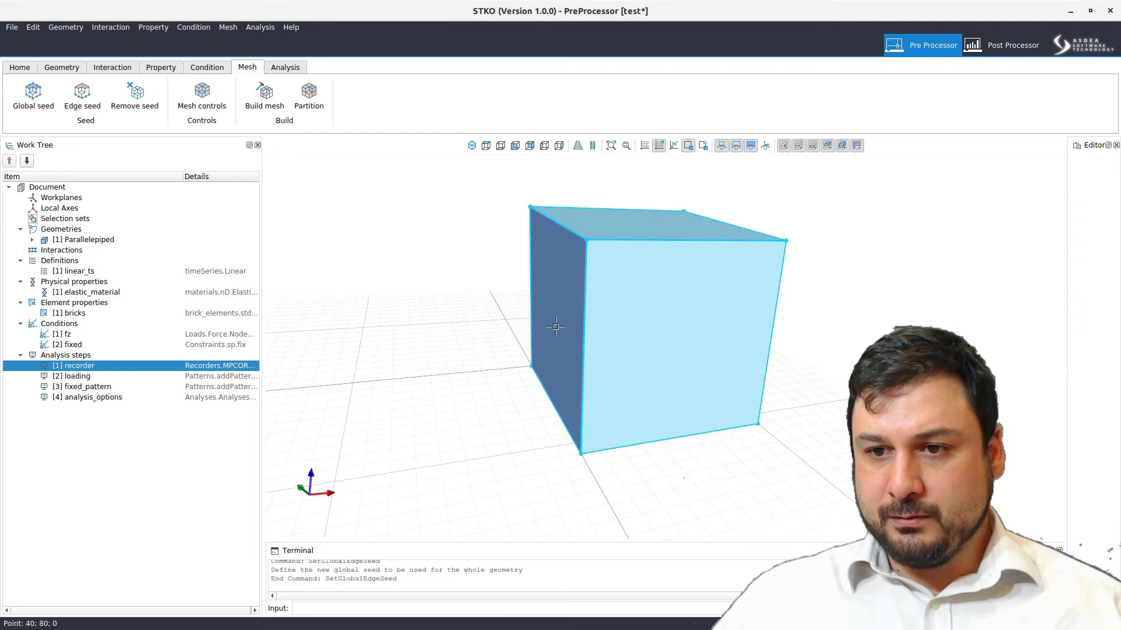
pyautogui.click(34, 94)
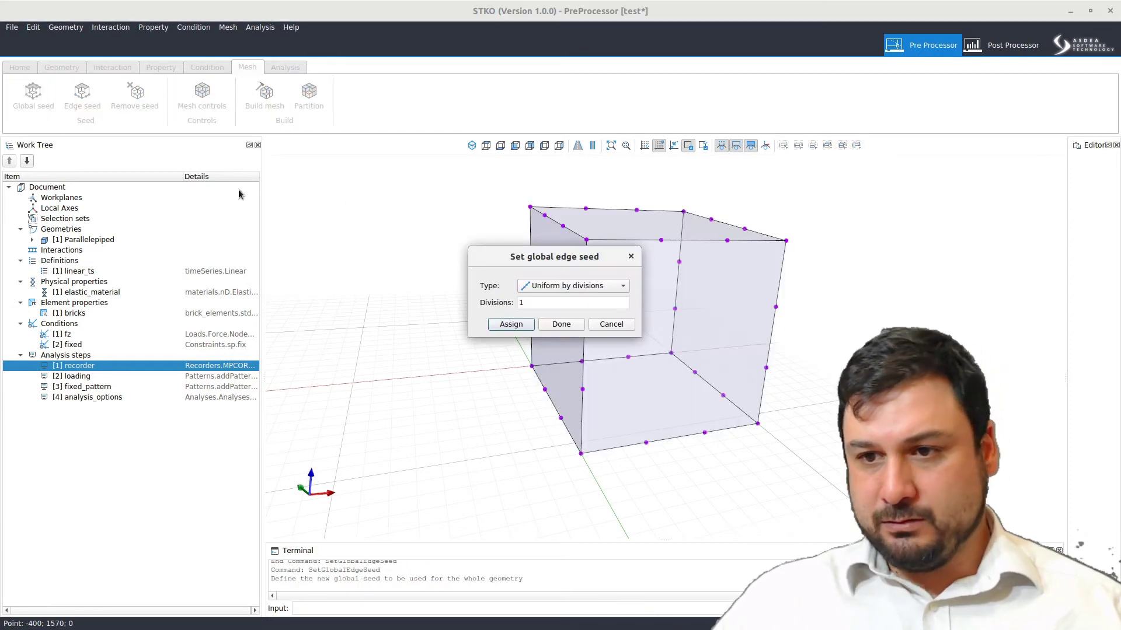
pyautogui.keyDown('alt'); pyautogui.moveTo(475, 302); pyautogui.dragTo(279, 260); pyautogui.keyUp('alt')
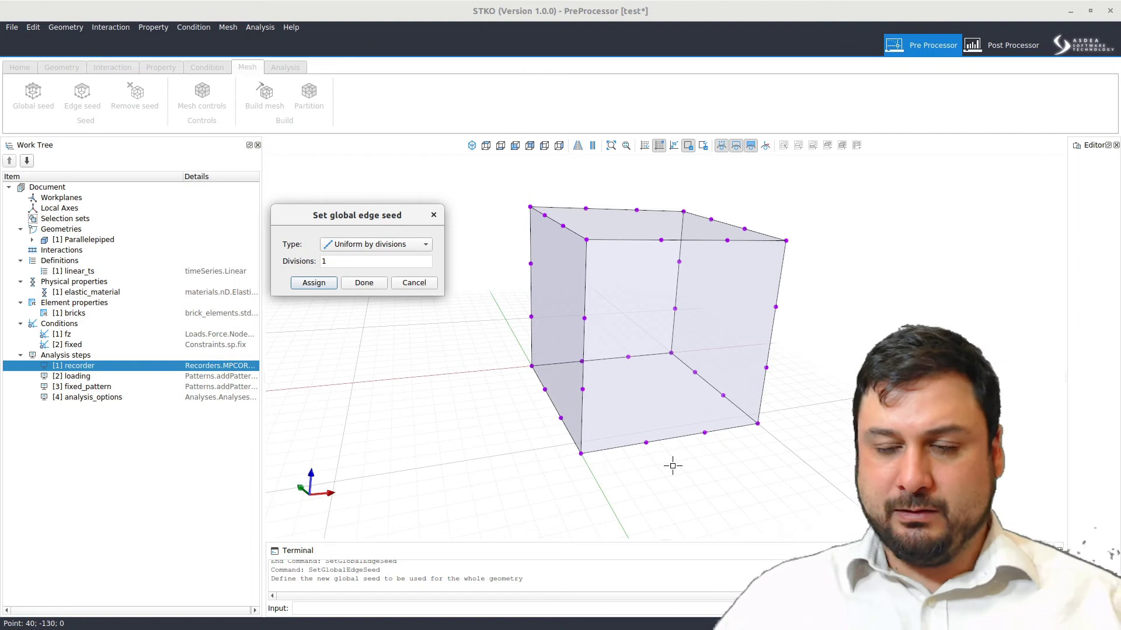
pyautogui.click(363, 284)
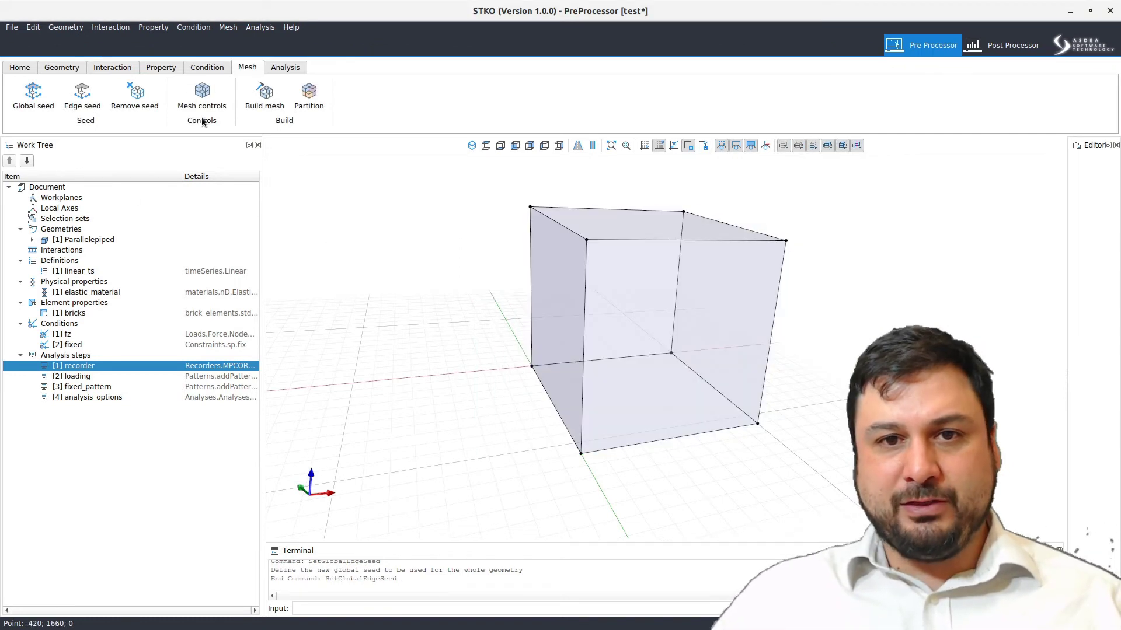
# Step: Assign Structured algorithm and Quad/Hexa topology mesh controls to the cube solid
pyautogui.click(182, 93)
pyautogui.moveTo(542, 177); pyautogui.dragTo(325, 185)
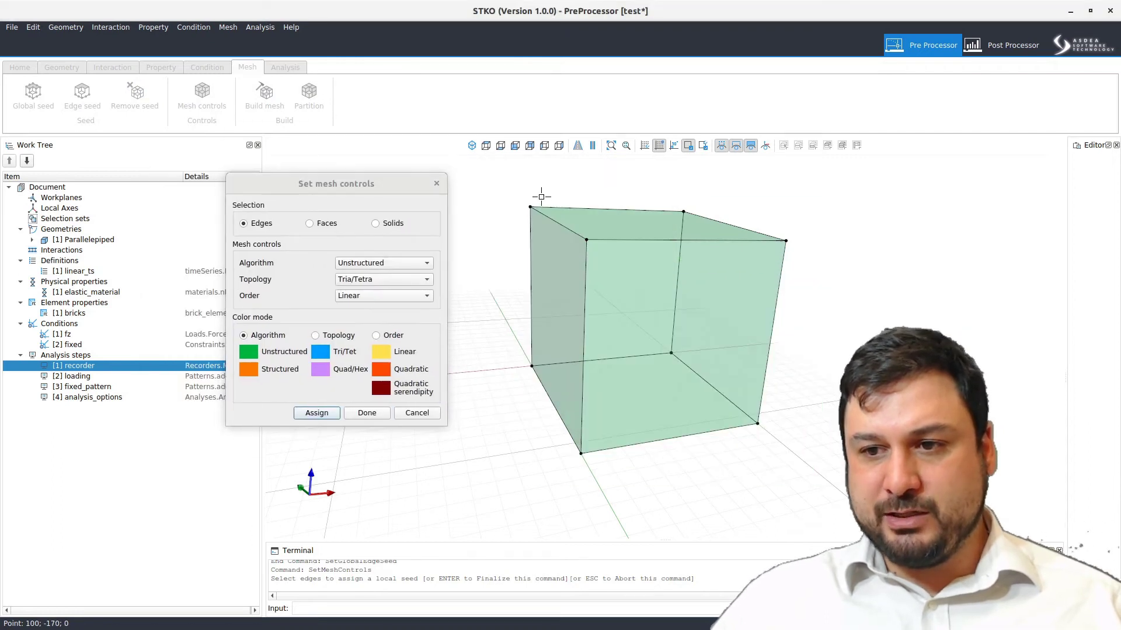
pyautogui.click(324, 223)
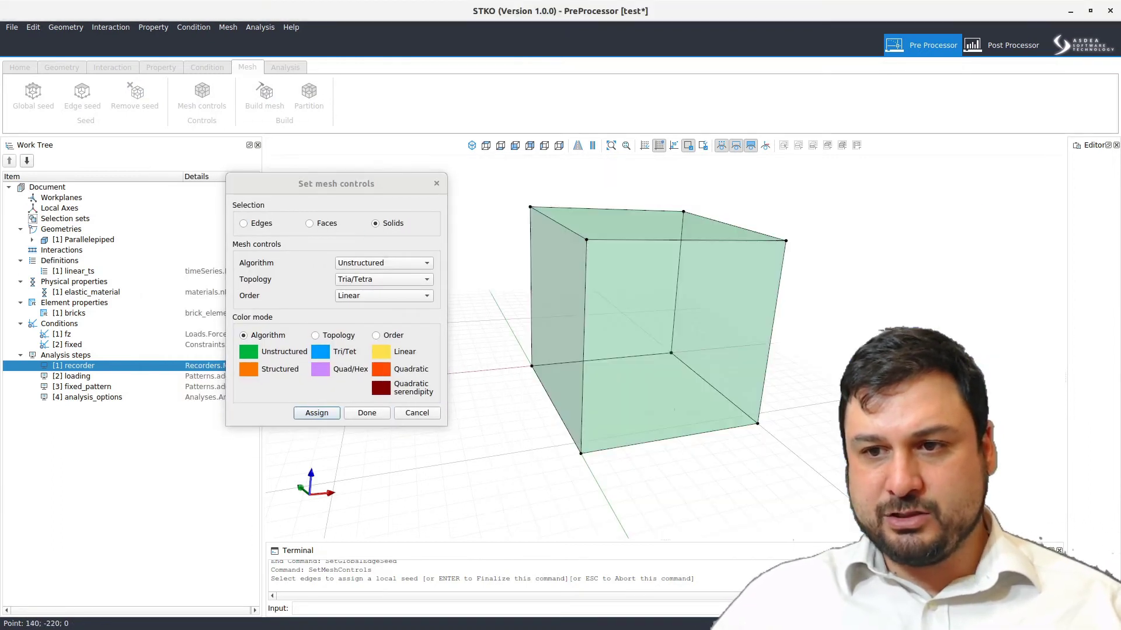
pyautogui.click(537, 257)
pyautogui.click(315, 335)
pyautogui.click(362, 262)
pyautogui.click(367, 276)
pyautogui.click(367, 279)
pyautogui.click(368, 292)
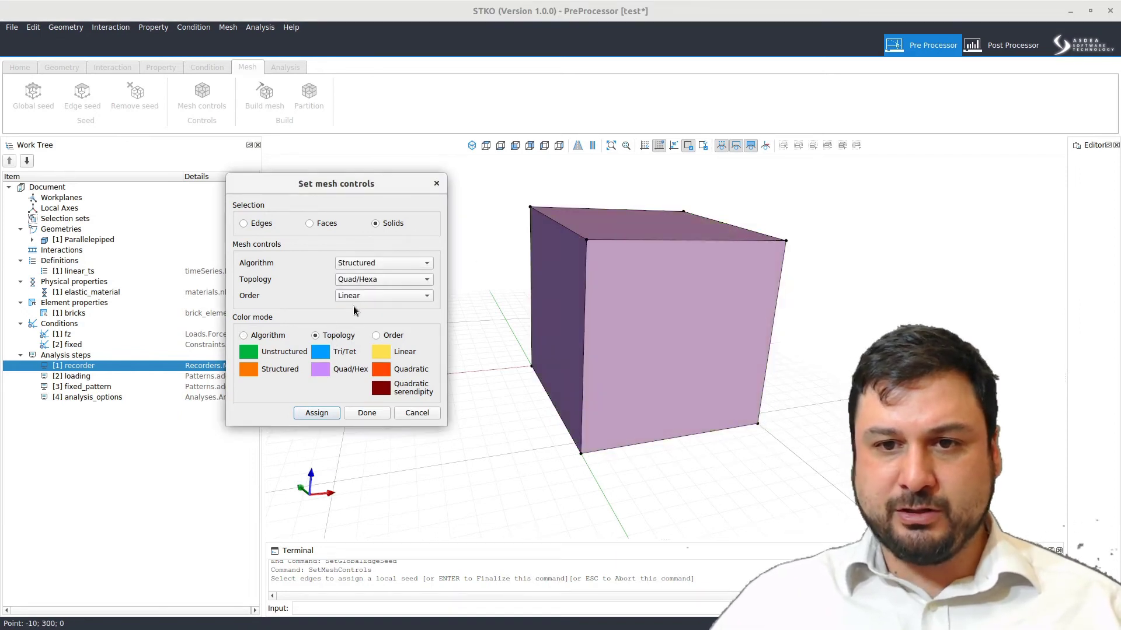
pyautogui.moveTo(695, 543); pyautogui.dragTo(696, 481)
pyautogui.click(325, 413)
pyautogui.click(366, 413)
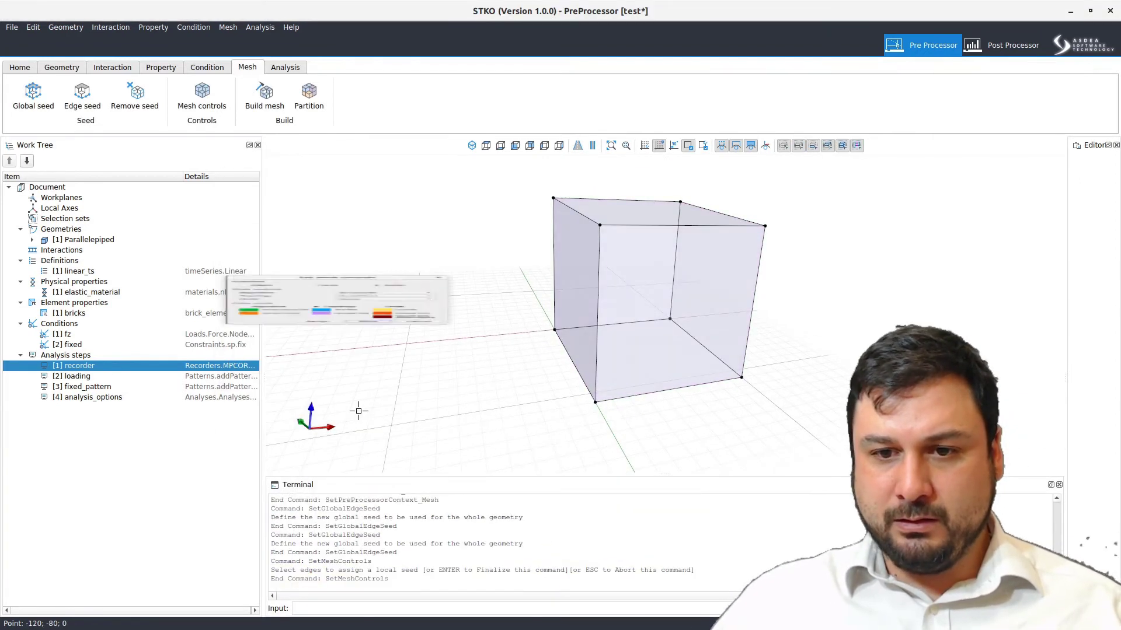
# Step: Build the mesh, check the 64-node count in the output, and inspect the meshed cube
pyautogui.click(269, 95)
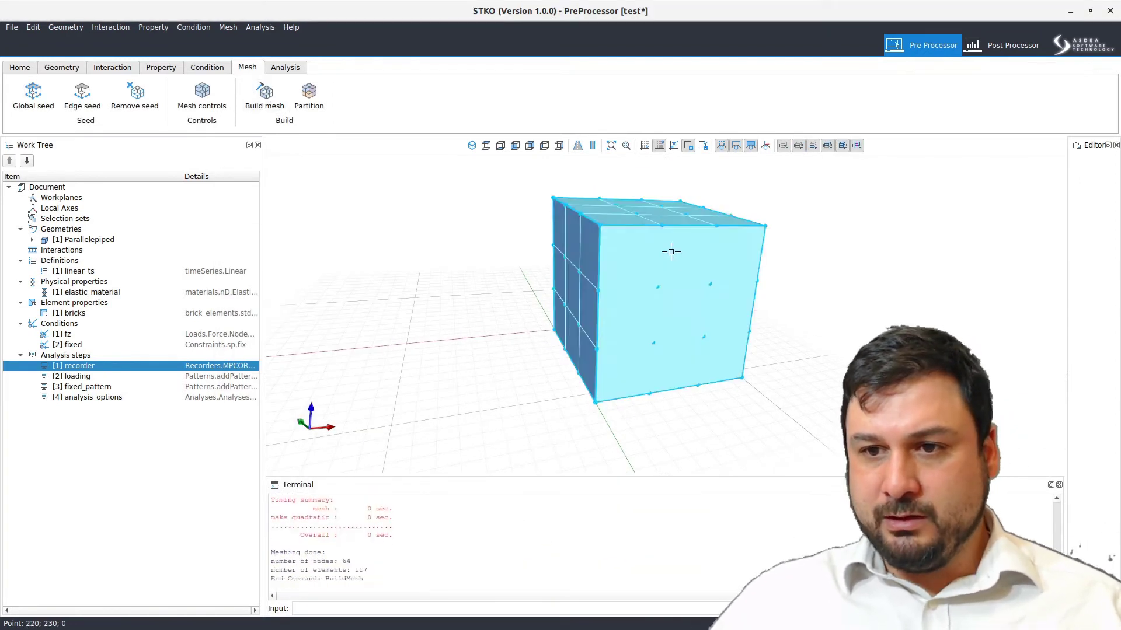
pyautogui.moveTo(514, 267); pyautogui.dragTo(510, 313, button='middle')
pyautogui.doubleClick(344, 562)
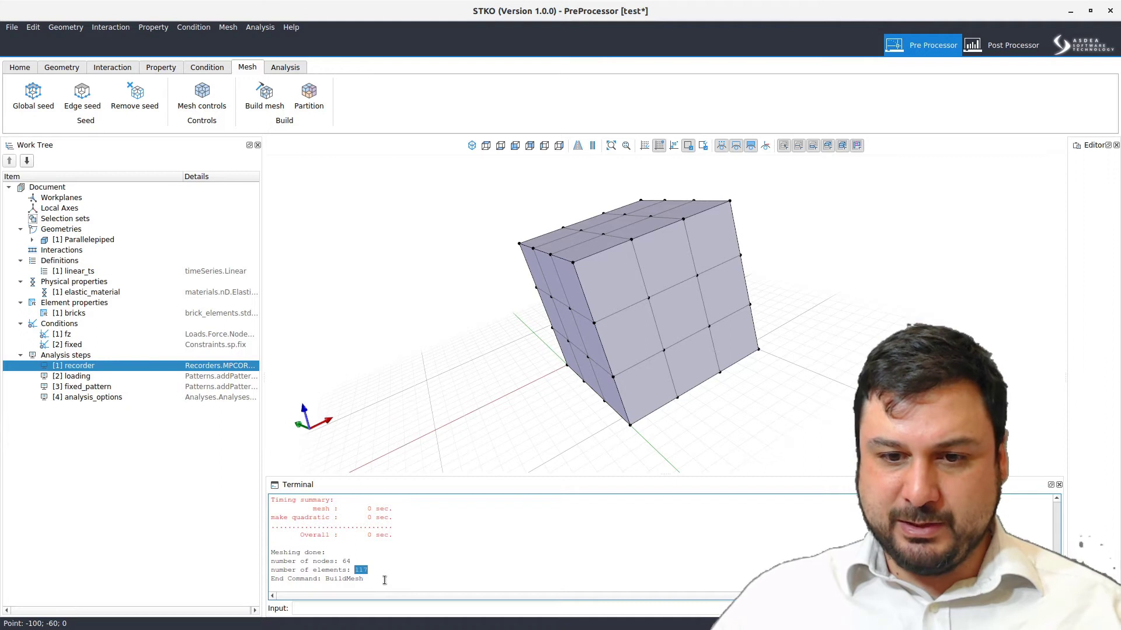
pyautogui.moveTo(759, 433); pyautogui.dragTo(755, 466, button='middle')
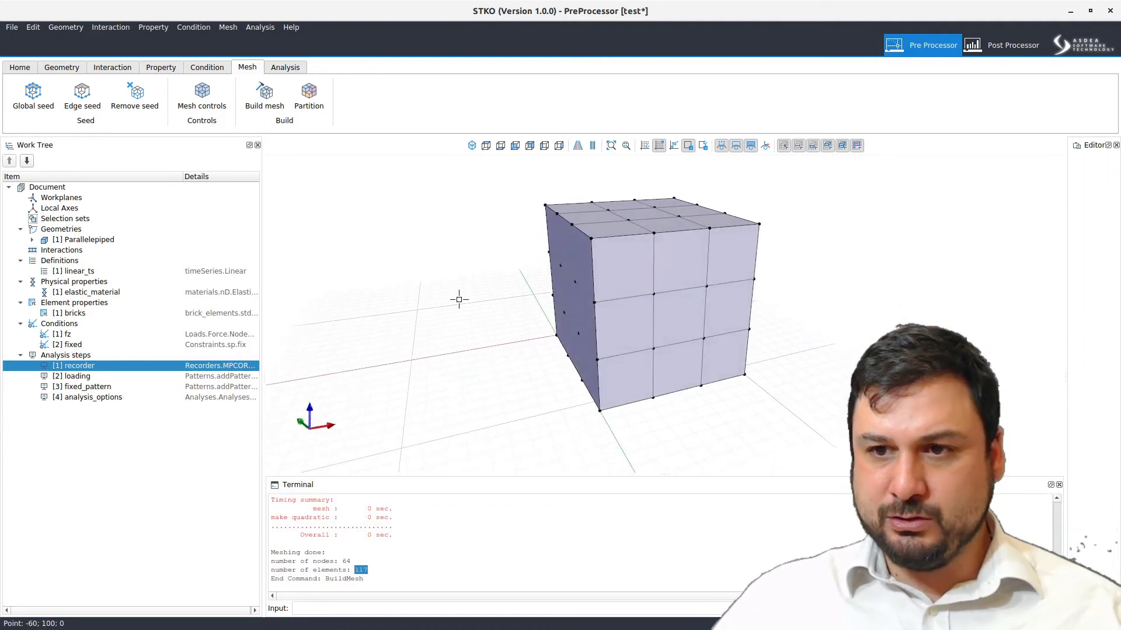
pyautogui.moveTo(459, 288); pyautogui.dragTo(637, 212, button='middle')
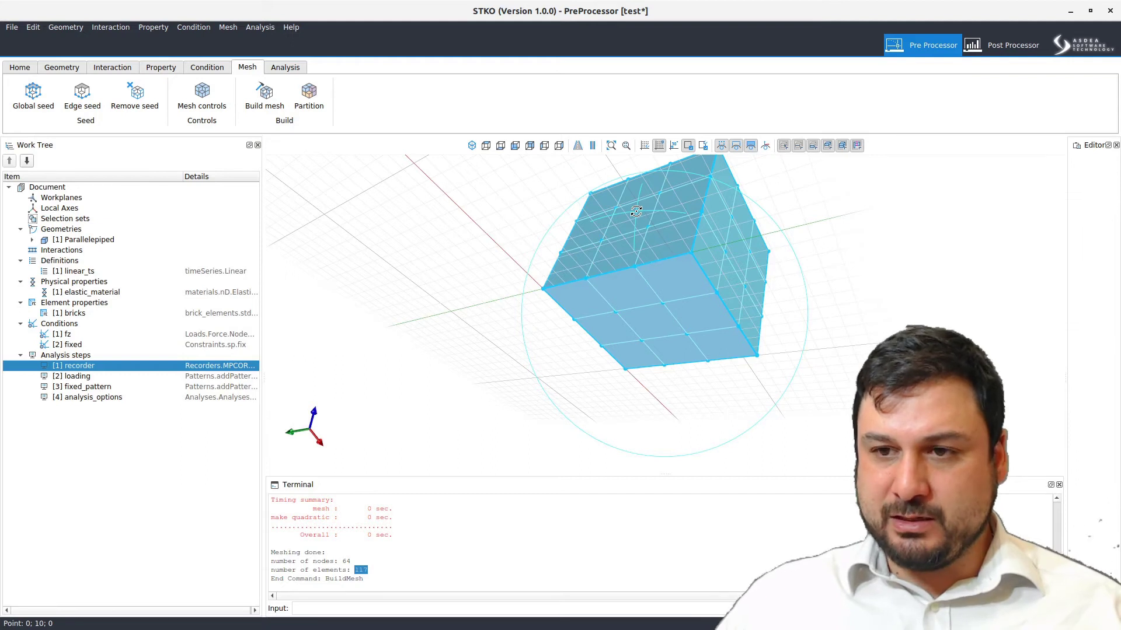
pyautogui.moveTo(636, 212); pyautogui.dragTo(598, 353, button='middle')
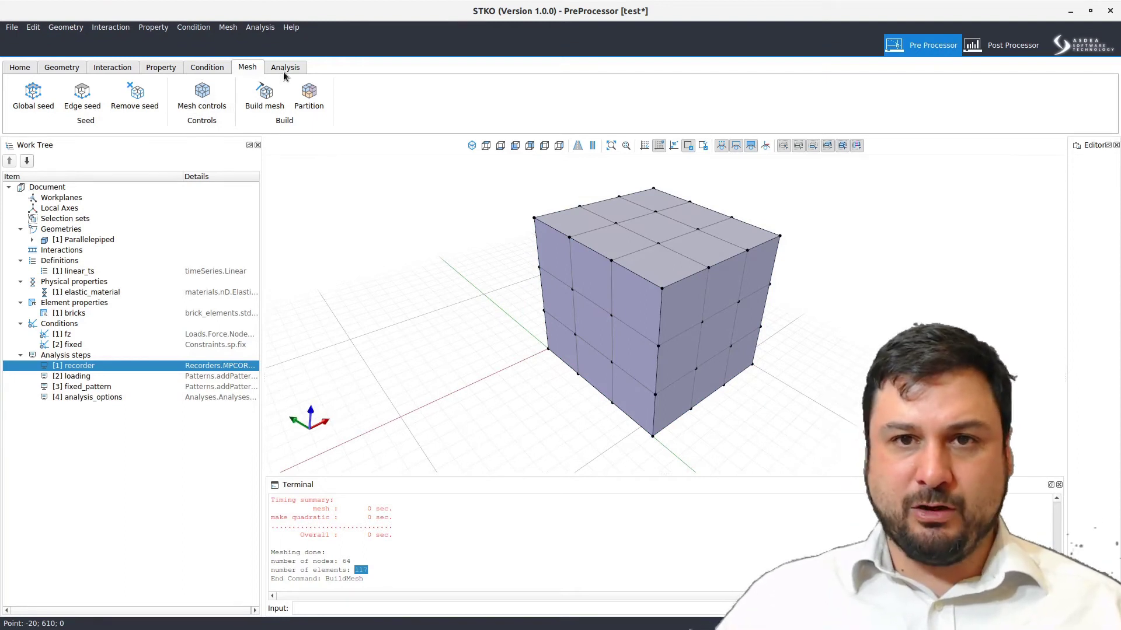
# Step: Run the OpenSees analysis with output directed to a new folder named results
pyautogui.click(284, 68)
pyautogui.click(239, 106)
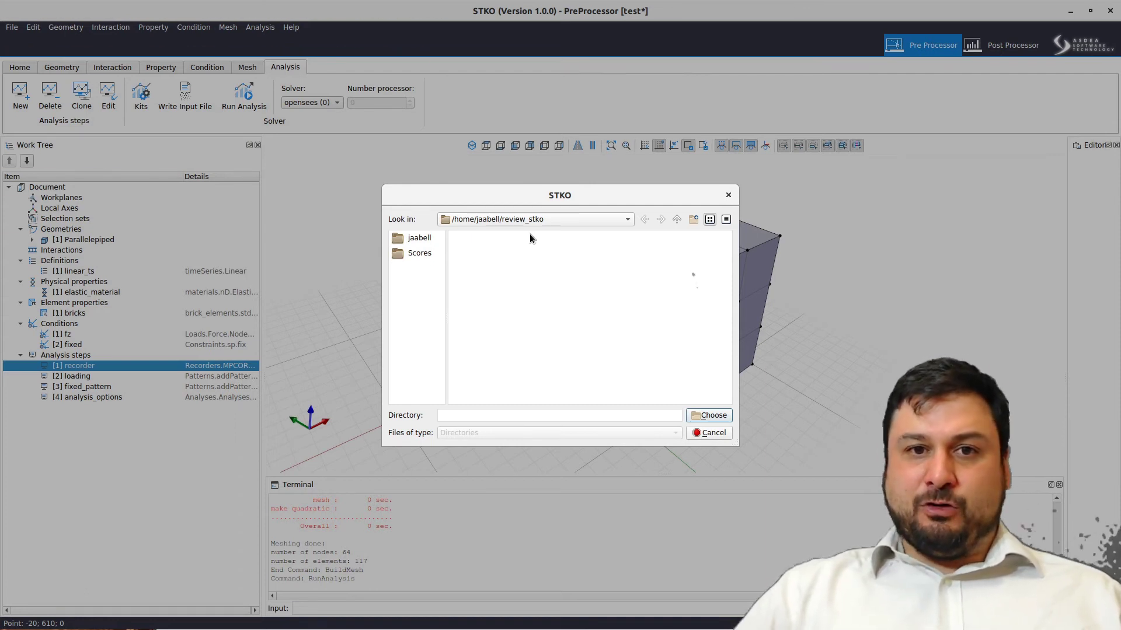
pyautogui.click(696, 220)
pyautogui.write('results')
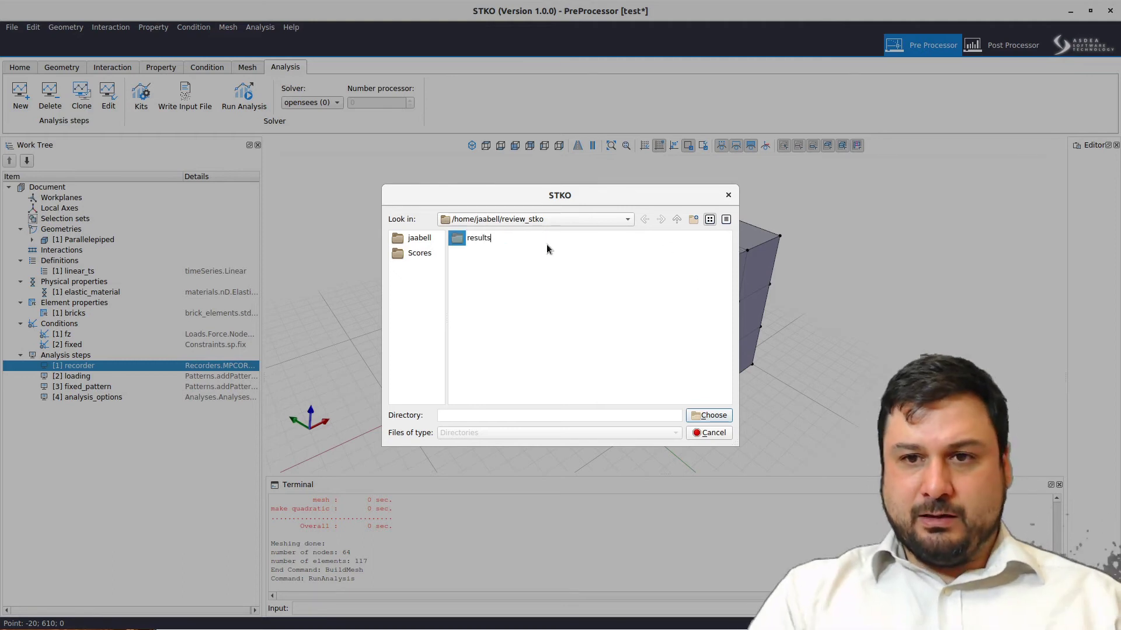
pyautogui.press('Return')
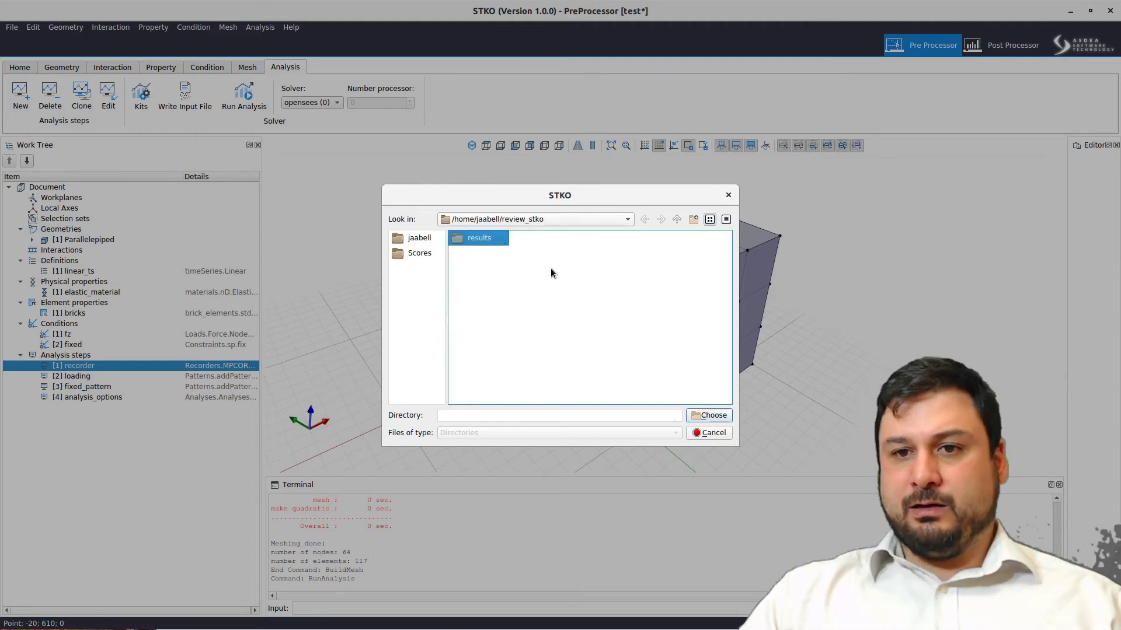
pyautogui.click(710, 416)
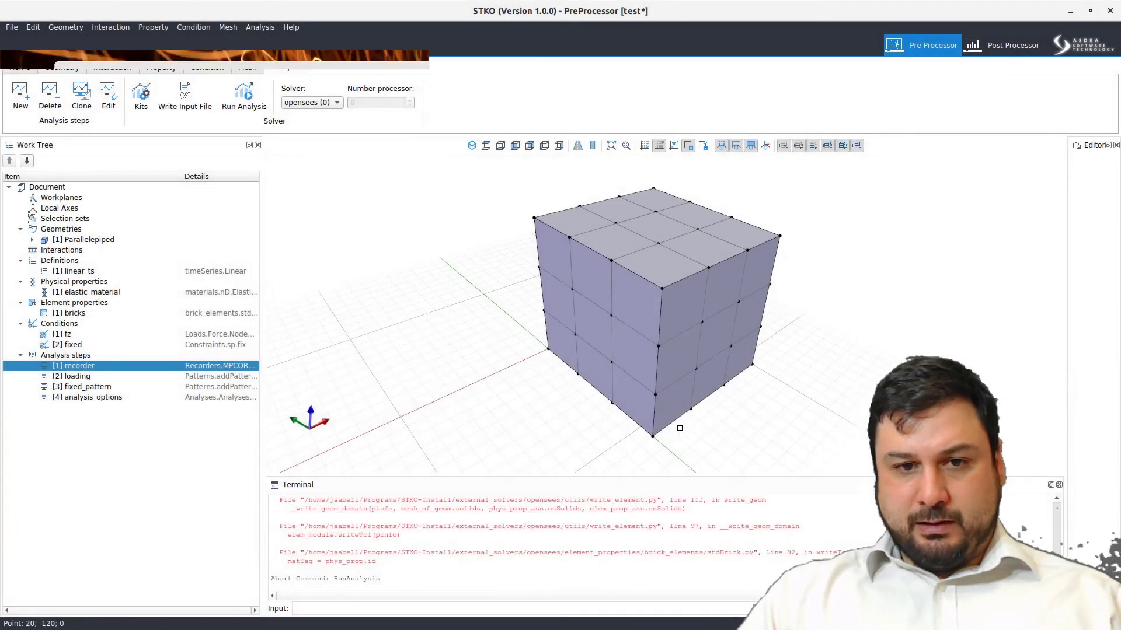
pyautogui.scroll(3, 618, 571)
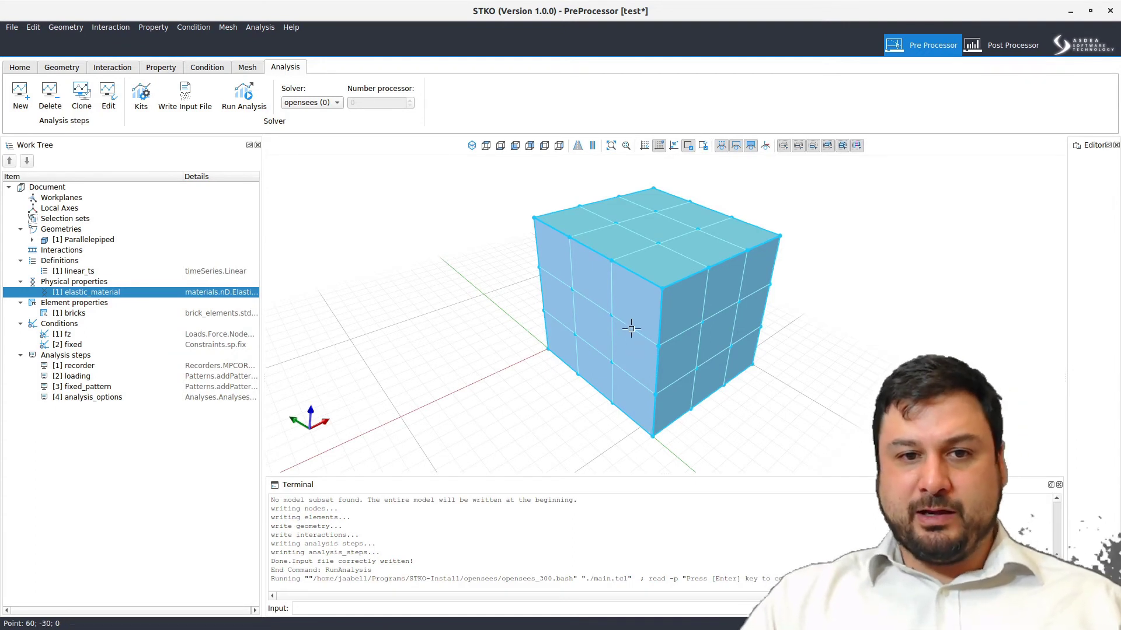
# Step: Bring up and dismiss the context menu of the elastic_material property
pyautogui.rightClick(108, 295)
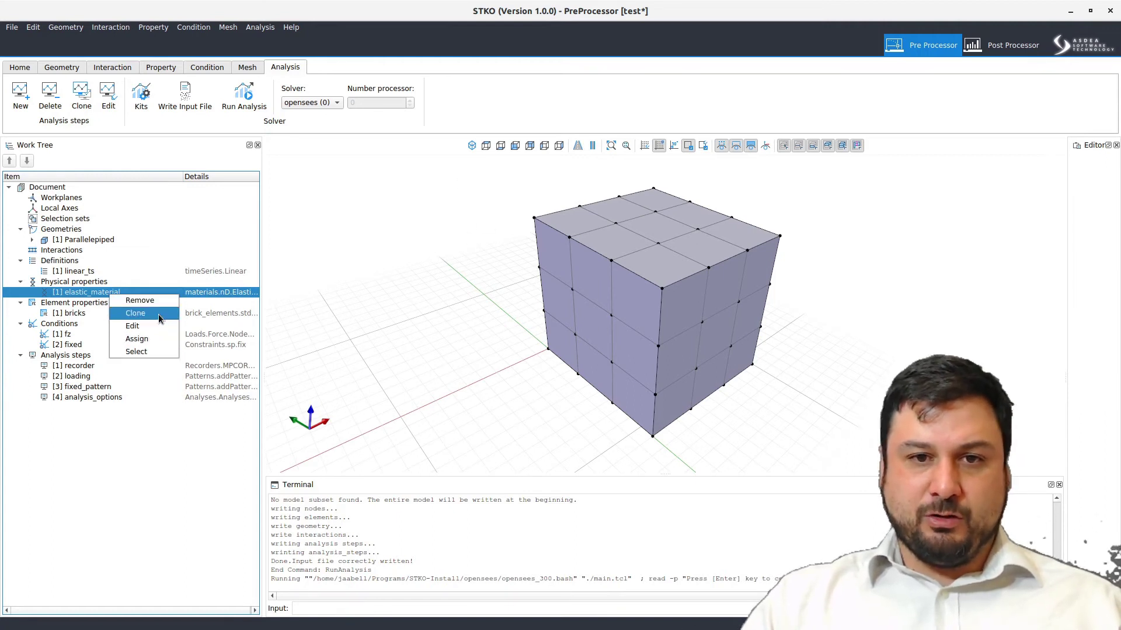
pyautogui.click(470, 283)
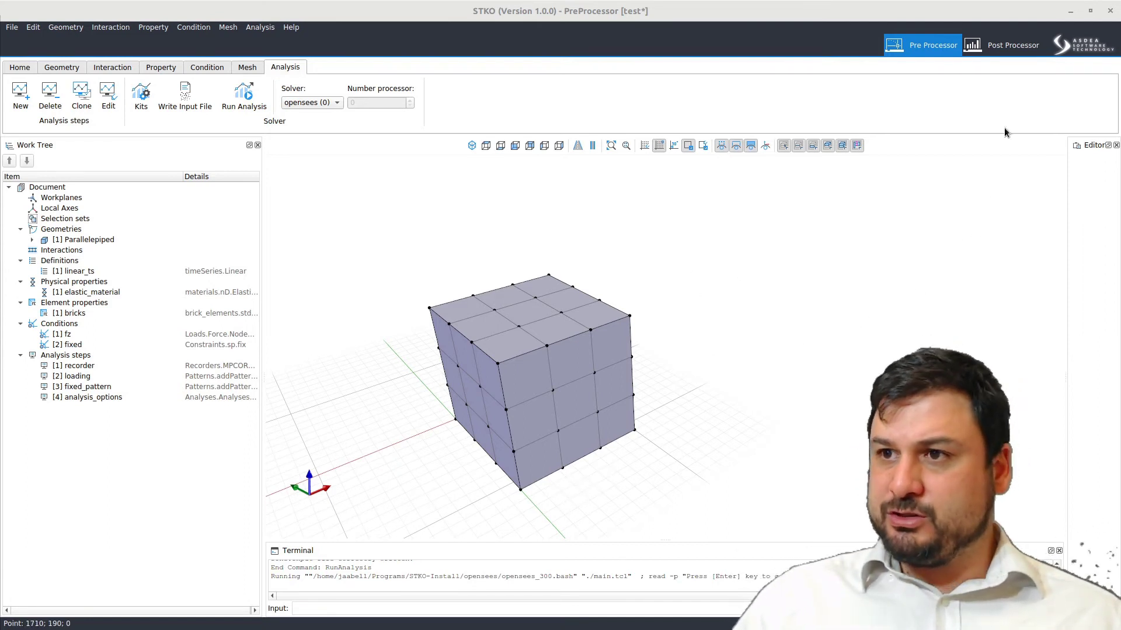
# Step: In the Post Processor, open results.mpco from the results folder as a database
pyautogui.click(1007, 50)
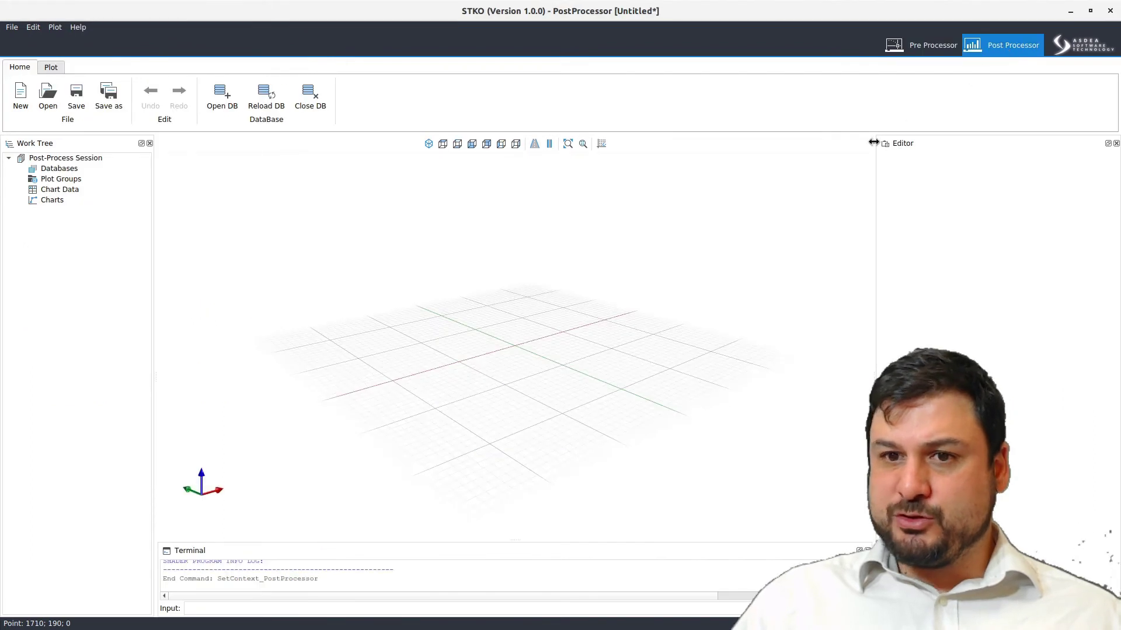
pyautogui.click(219, 109)
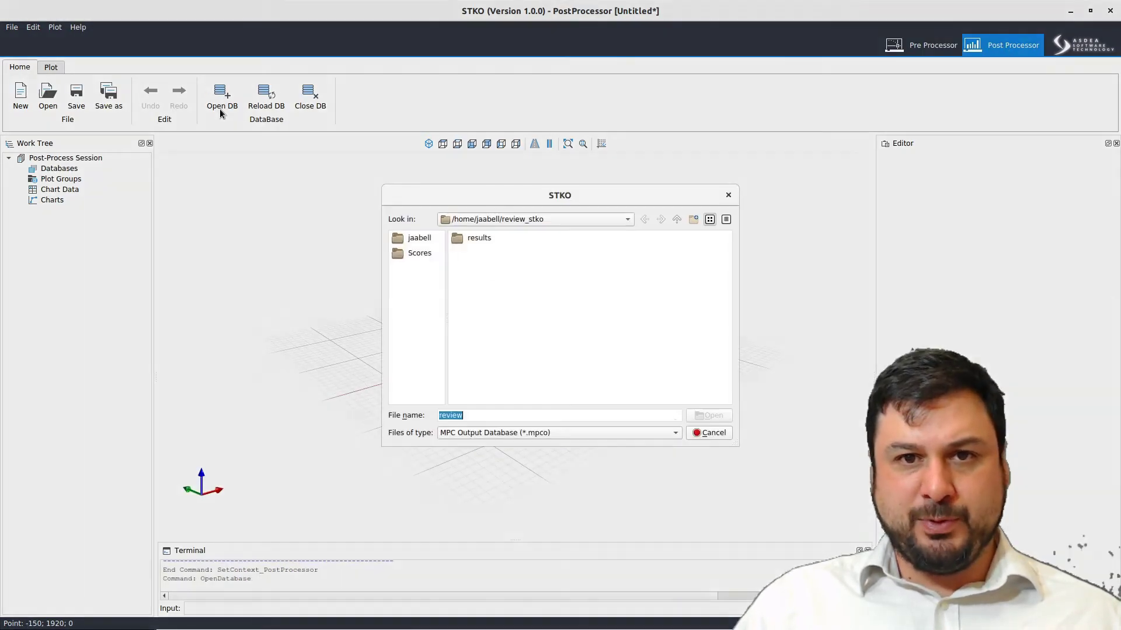
pyautogui.doubleClick(484, 243)
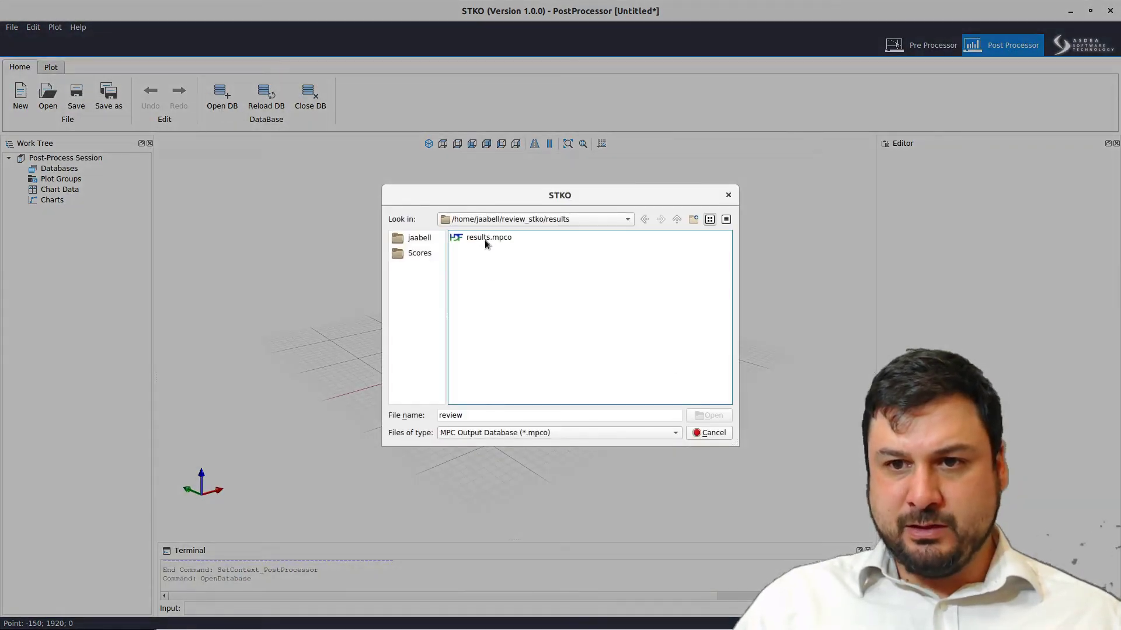
pyautogui.click(484, 238)
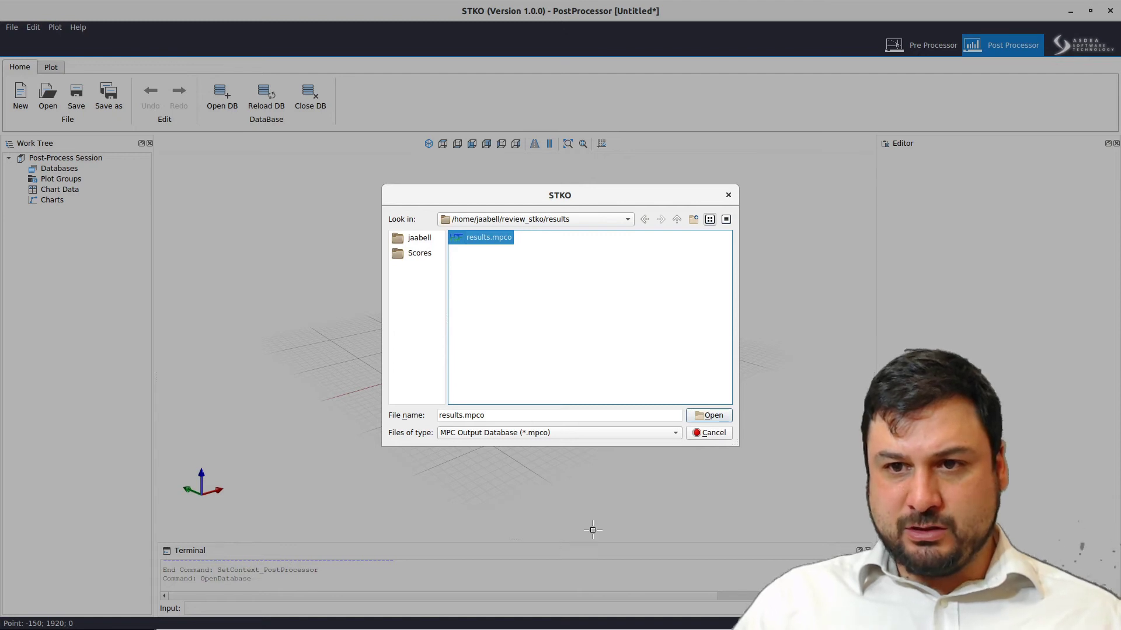
pyautogui.click(704, 415)
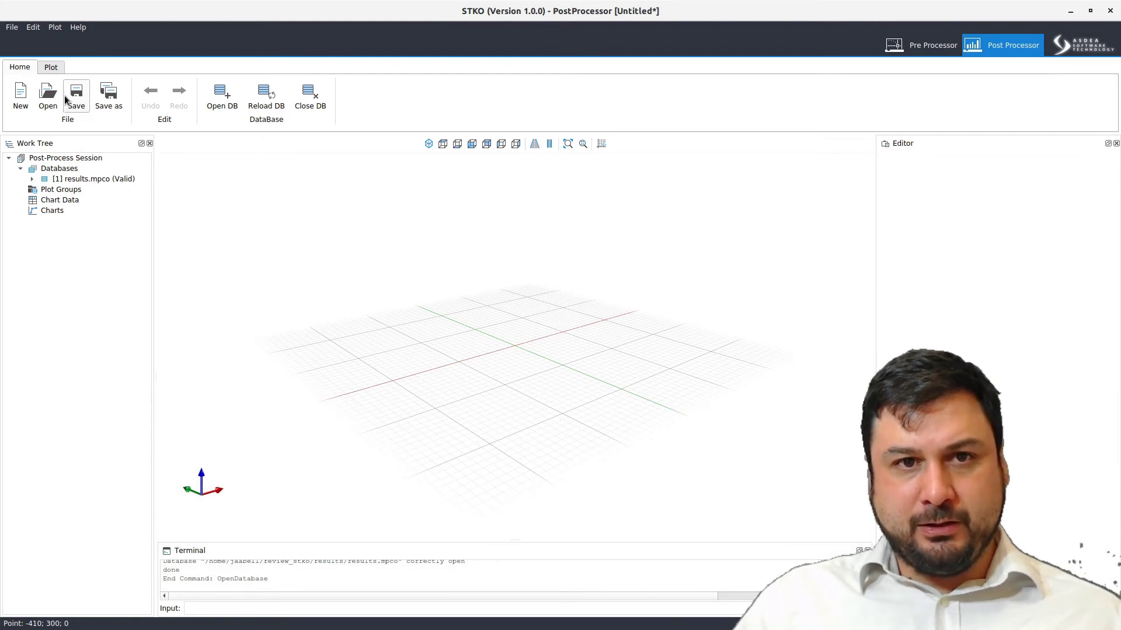
# Step: Create a new plot group holding a displacement Surface Color Map, and show its settings
pyautogui.click(52, 68)
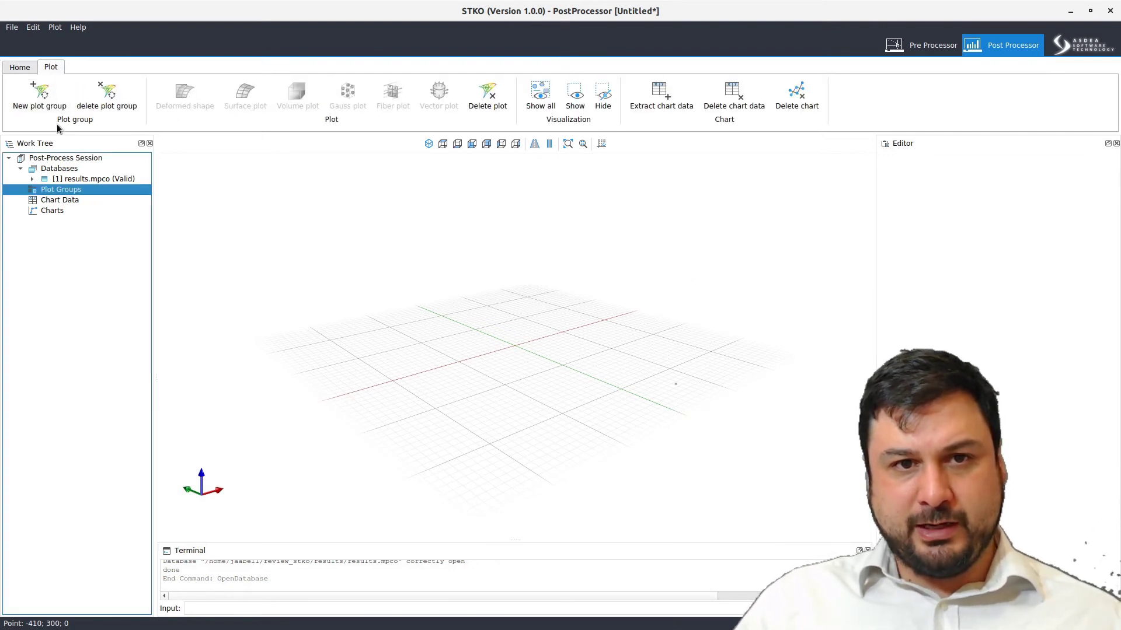
pyautogui.click(39, 95)
pyautogui.click(88, 199)
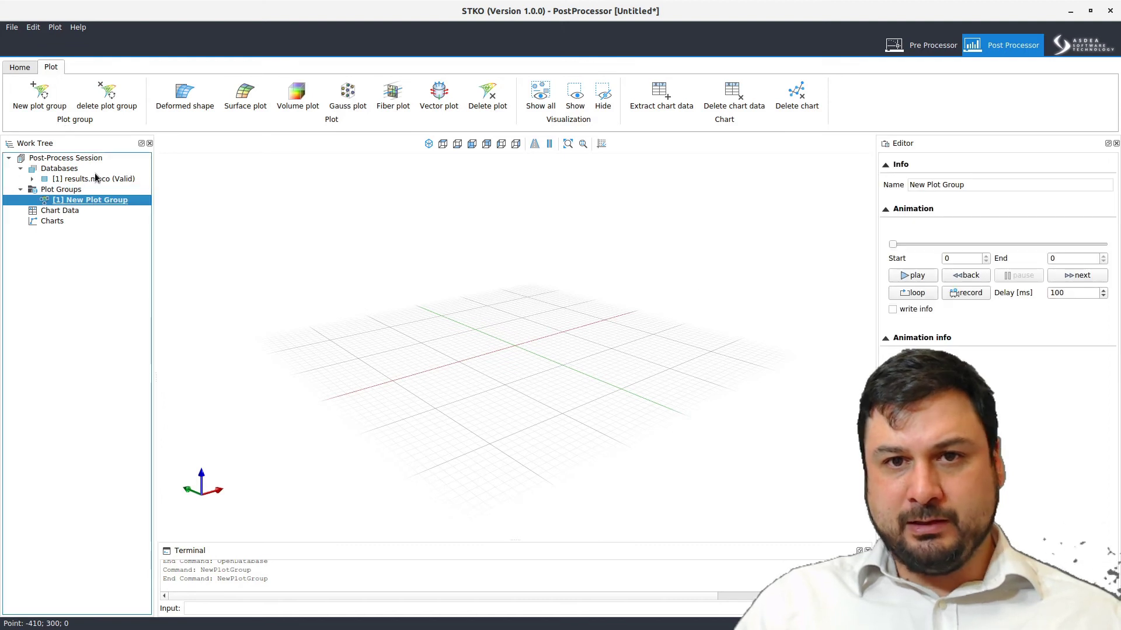
pyautogui.click(246, 102)
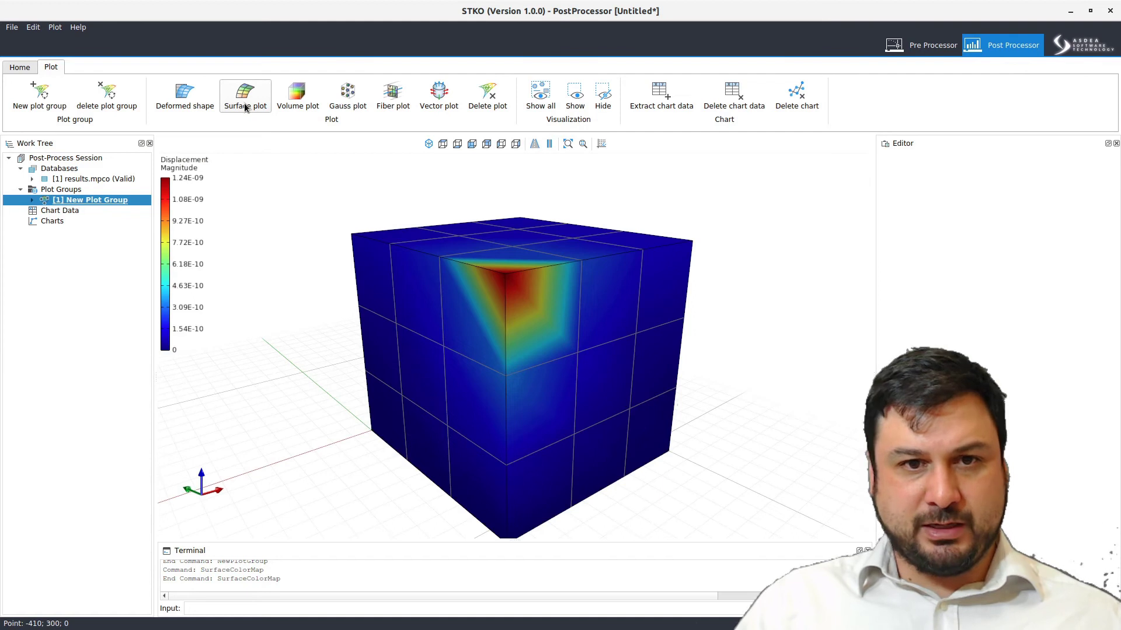
pyautogui.click(32, 200)
pyautogui.click(101, 210)
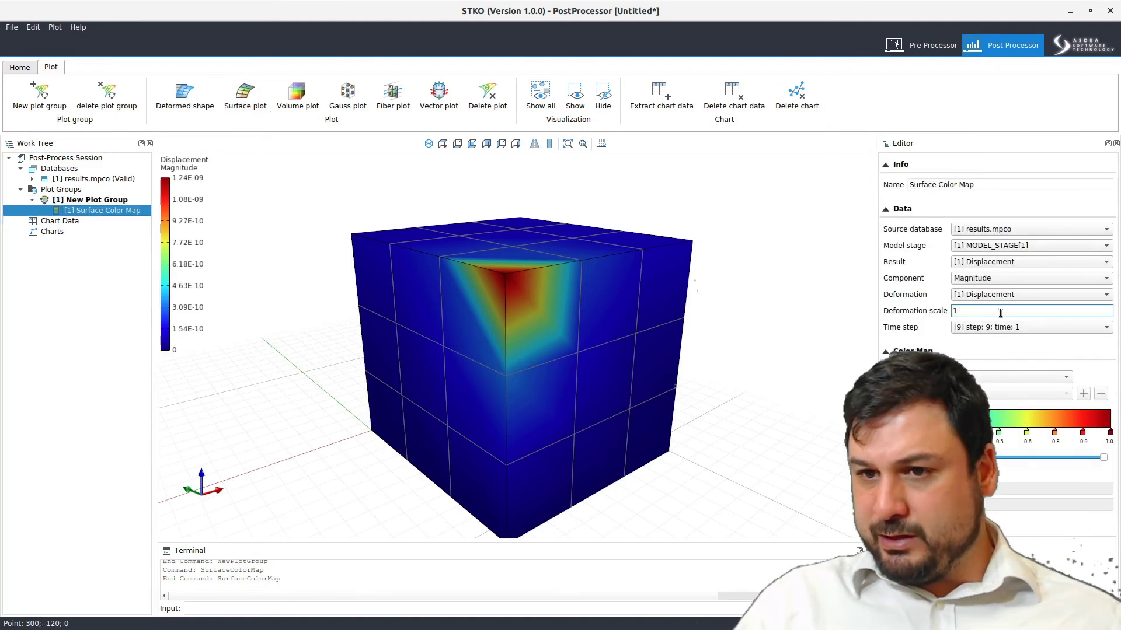
# Step: Set the Surface Color Map deformation scale to 1e9
pyautogui.scroll(-2, 633, 343)
pyautogui.moveTo(634, 343); pyautogui.dragTo(561, 359)
pyautogui.click(977, 313)
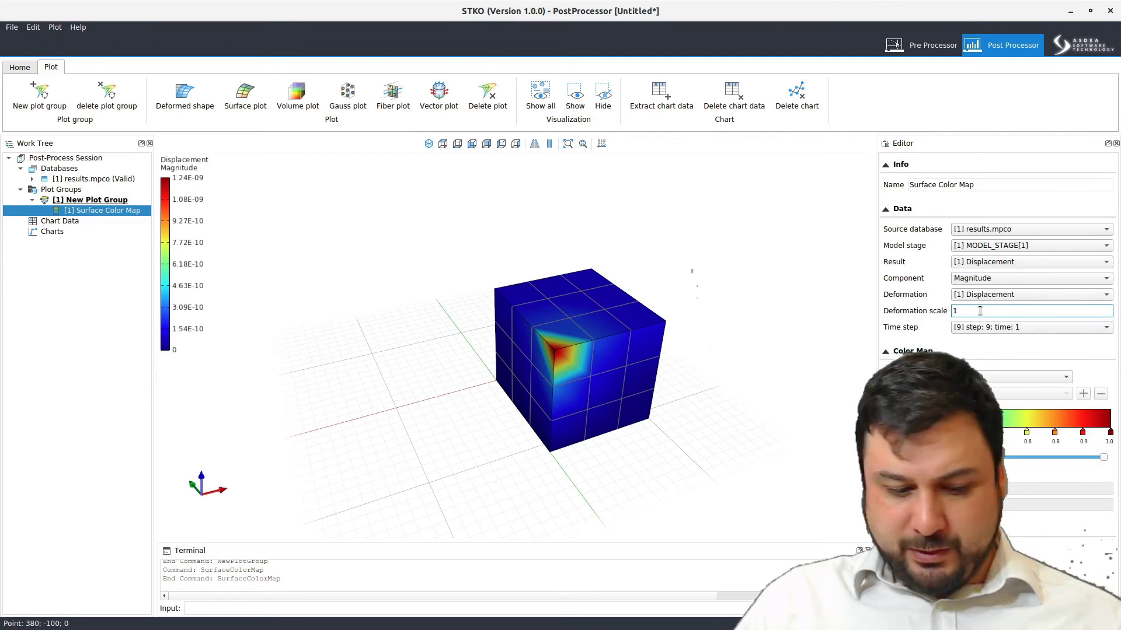
pyautogui.write('e9')
pyautogui.press('Return')
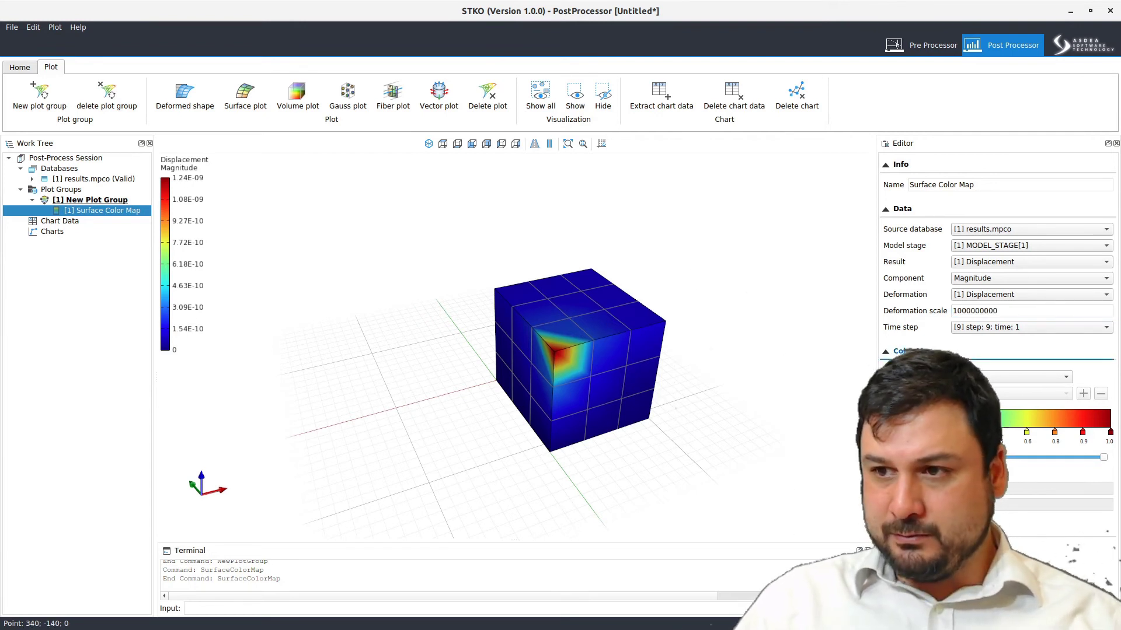
# Step: Keep final time step 9 selected and change the deformation scale to 5e9
pyautogui.moveTo(692, 409); pyautogui.dragTo(607, 394, button='middle')
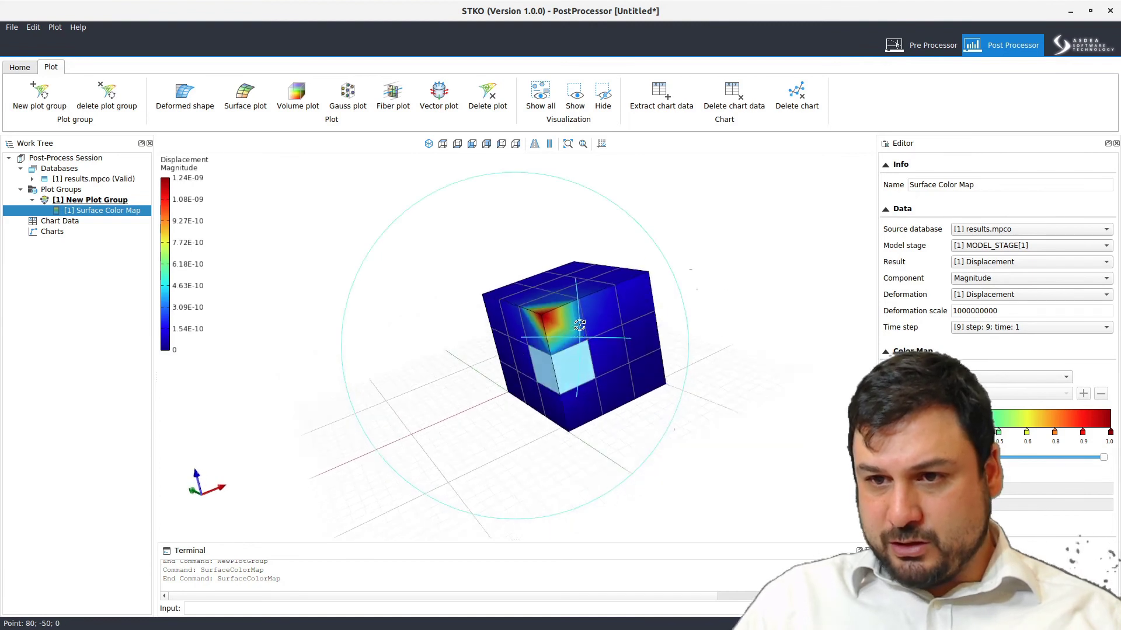
pyautogui.moveTo(577, 319); pyautogui.dragTo(583, 294, button='middle')
pyautogui.click(969, 311)
pyautogui.click(990, 328)
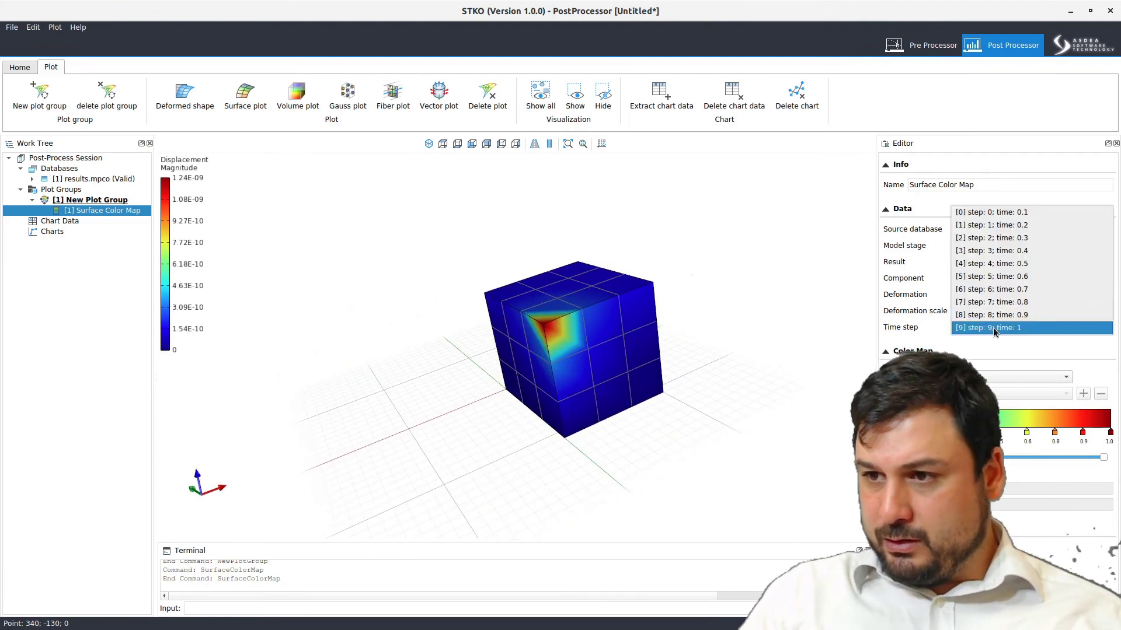
pyautogui.click(939, 334)
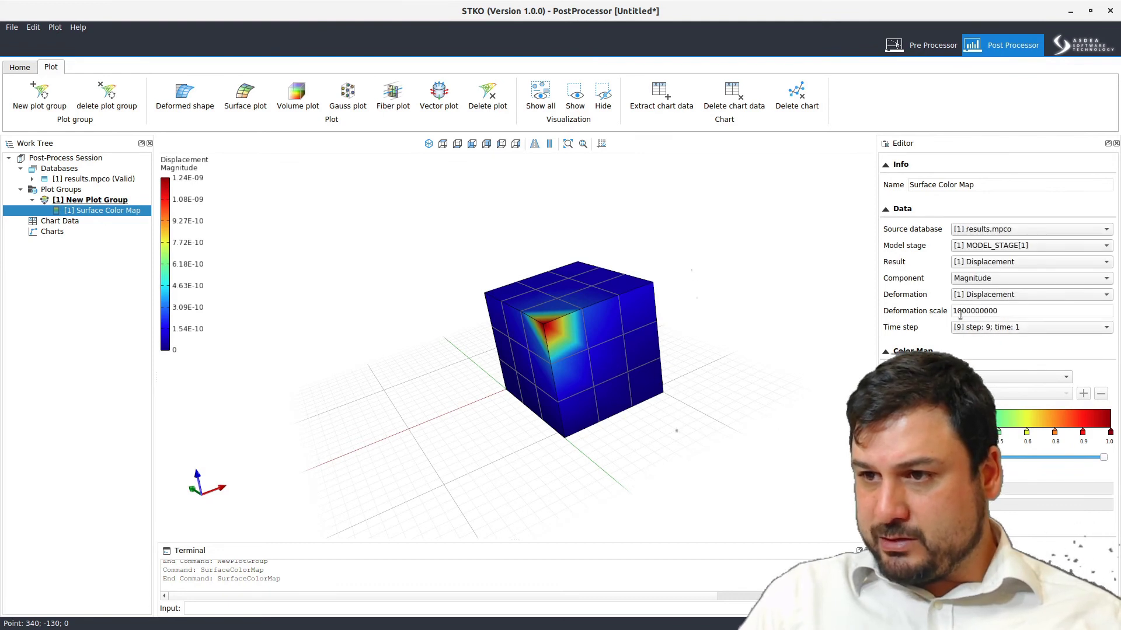
pyautogui.moveTo(959, 312); pyautogui.dragTo(948, 313)
pyautogui.write('5')
pyautogui.press('Return')
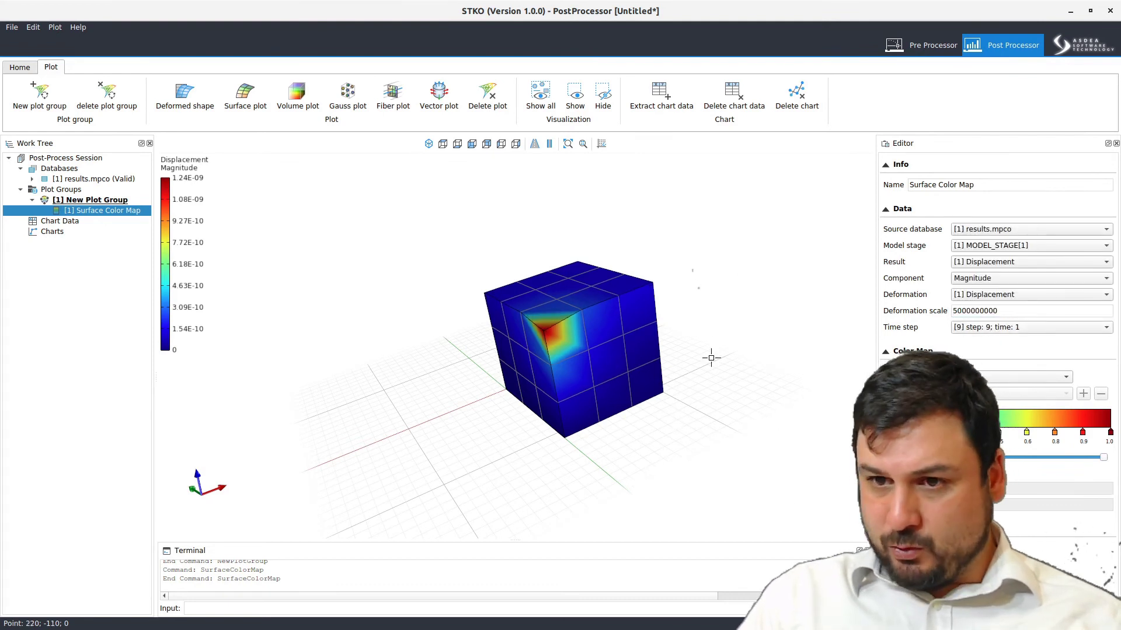
# Step: Raise the deformation scale to 9e9 and orbit to view the deformed cube
pyautogui.moveTo(700, 359); pyautogui.dragTo(648, 409)
pyautogui.moveTo(958, 312); pyautogui.dragTo(952, 313)
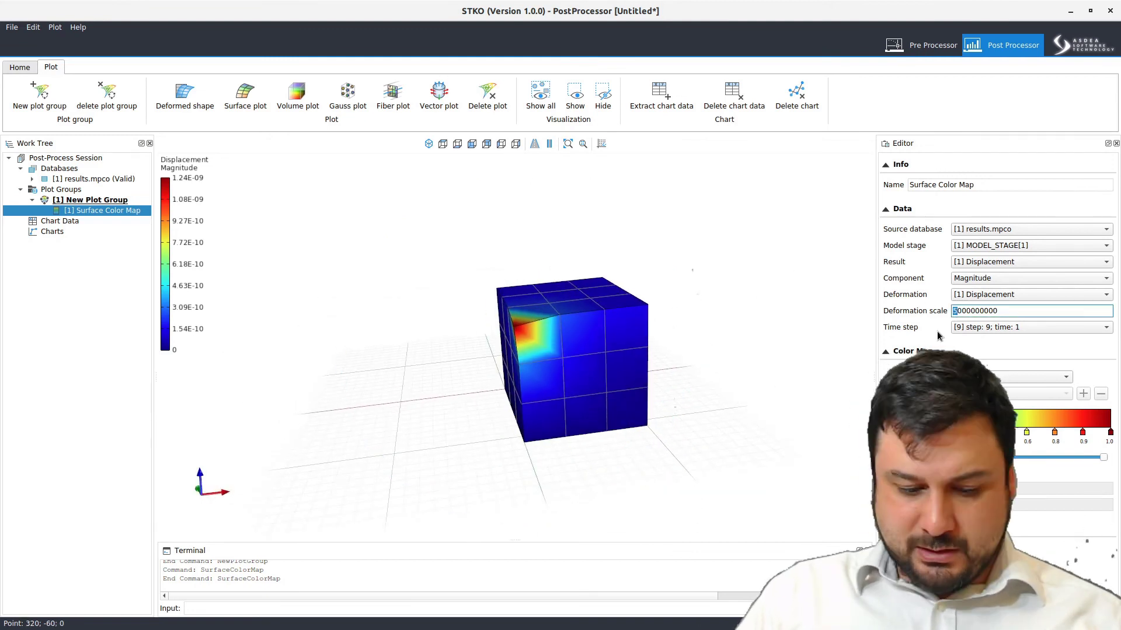
pyautogui.write('9')
pyautogui.press('Return')
pyautogui.moveTo(584, 374); pyautogui.dragTo(668, 258)
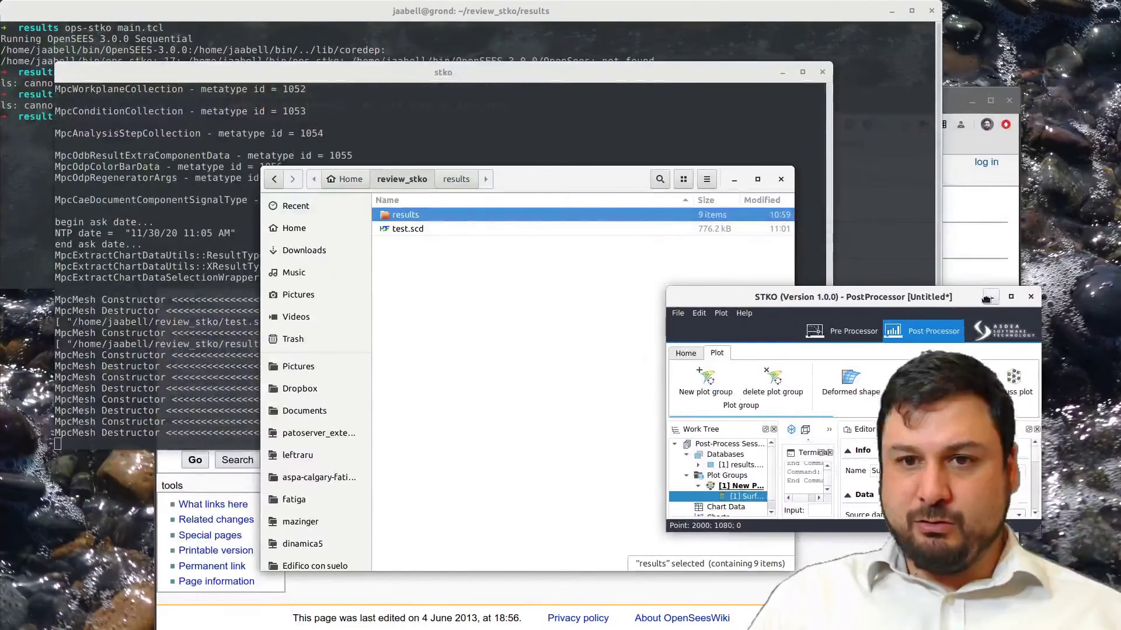
# Step: Open the results folder in Files and select results.mpco
pyautogui.click(573, 261)
pyautogui.doubleClick(573, 215)
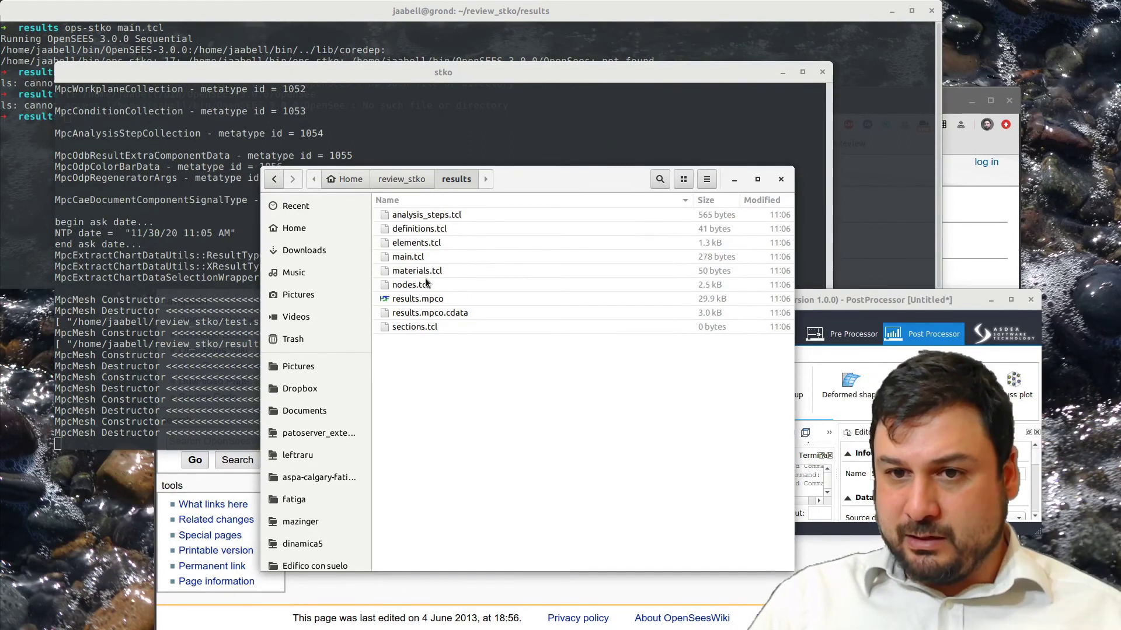
pyautogui.click(419, 301)
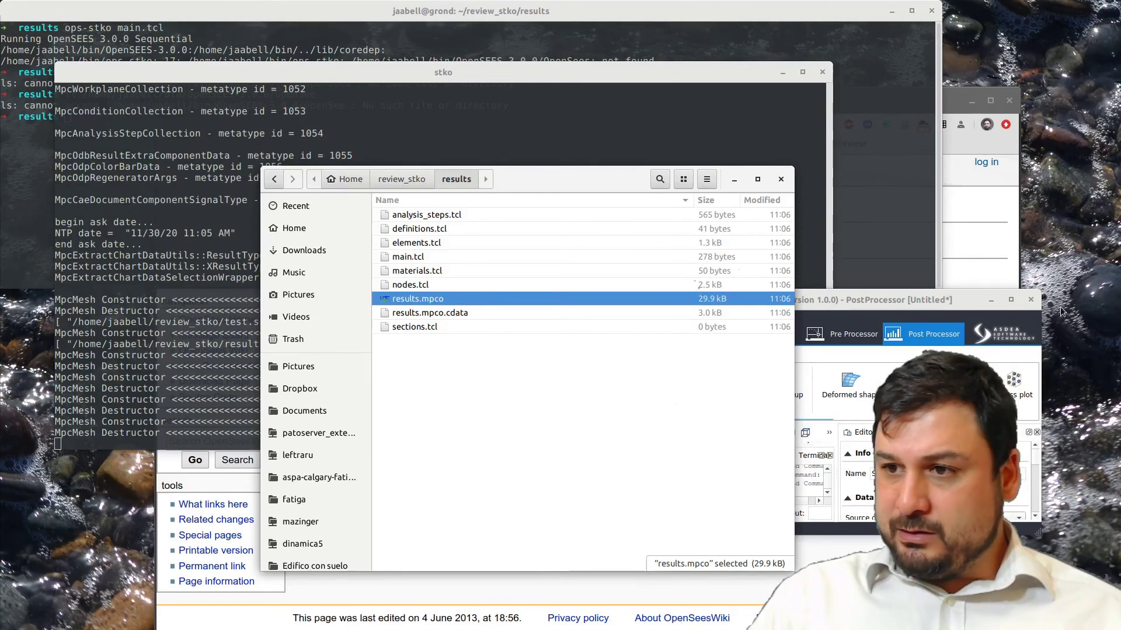
# Step: Close STKO, saving the post-processing session over the existing post.spd
pyautogui.click(1030, 300)
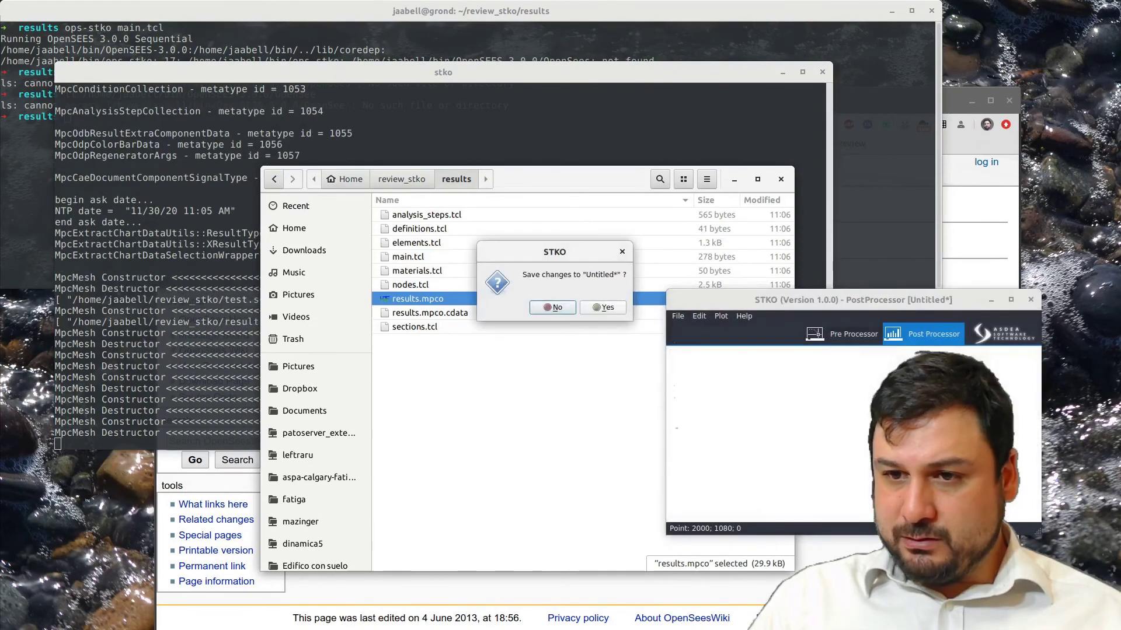
pyautogui.click(607, 307)
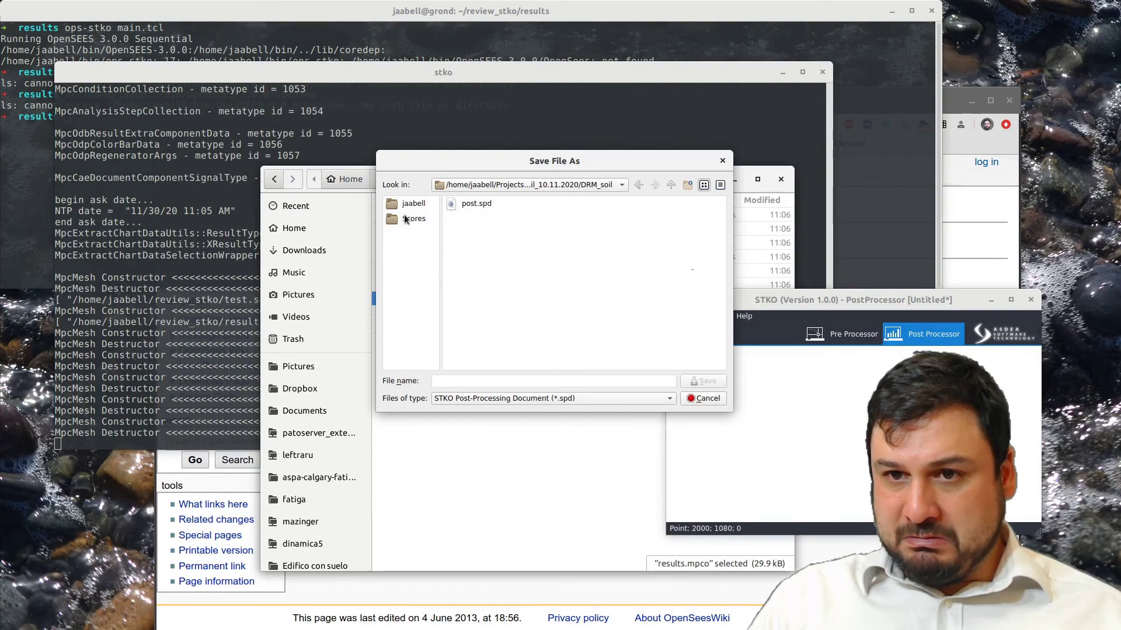
pyautogui.click(476, 203)
pyautogui.click(703, 381)
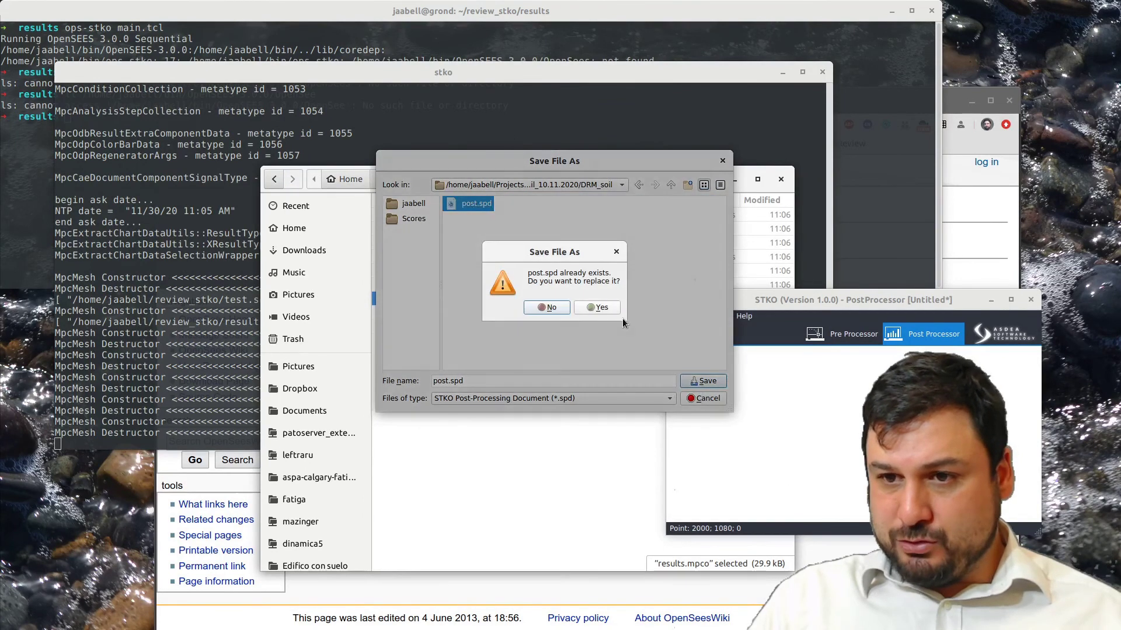
pyautogui.click(601, 307)
pyautogui.click(637, 463)
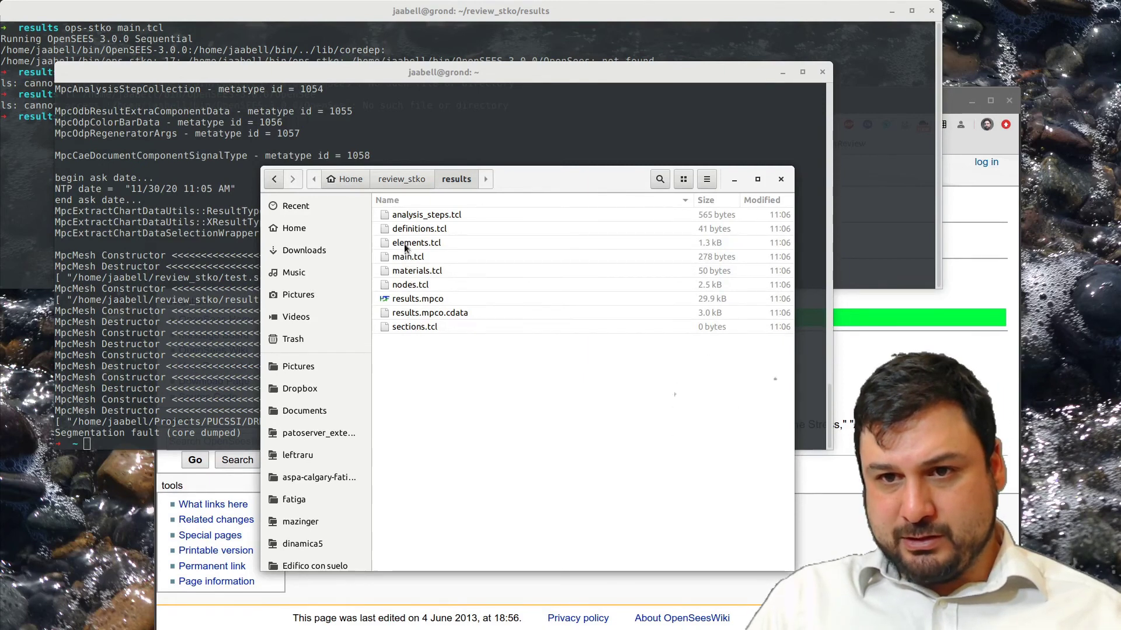
# Step: Open analysis_steps.tcl and highlight the recorder mpco line writing results.mpco
pyautogui.click(409, 215)
pyautogui.doubleClick(409, 215)
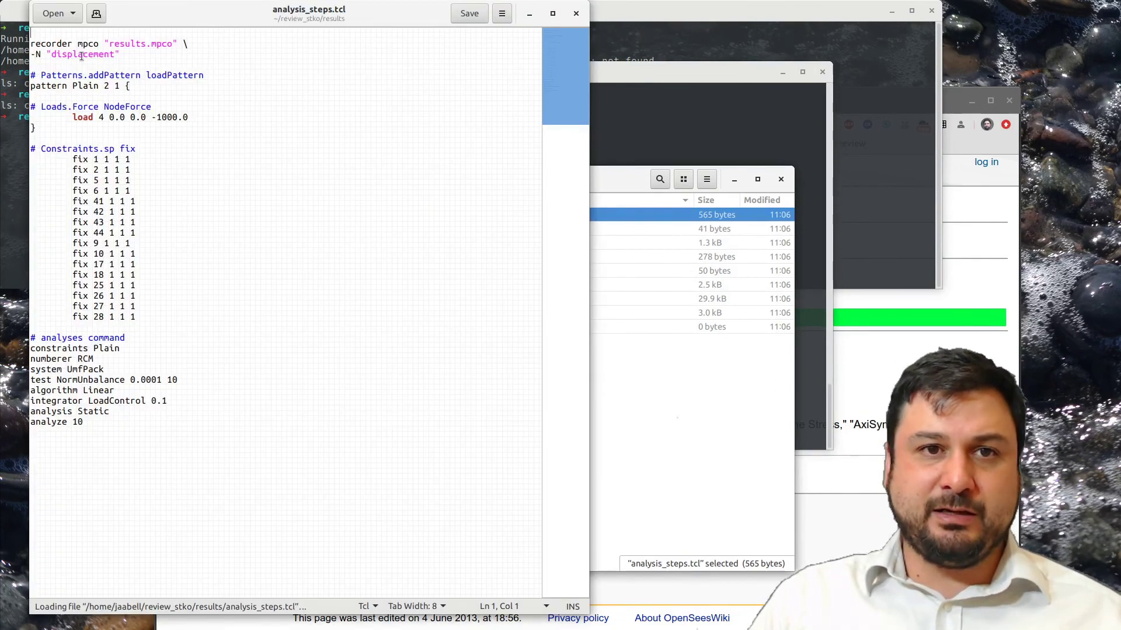
pyautogui.tripleClick(61, 45)
pyautogui.click(85, 45)
pyautogui.doubleClick(86, 44)
pyautogui.moveTo(106, 43); pyautogui.dragTo(174, 42)
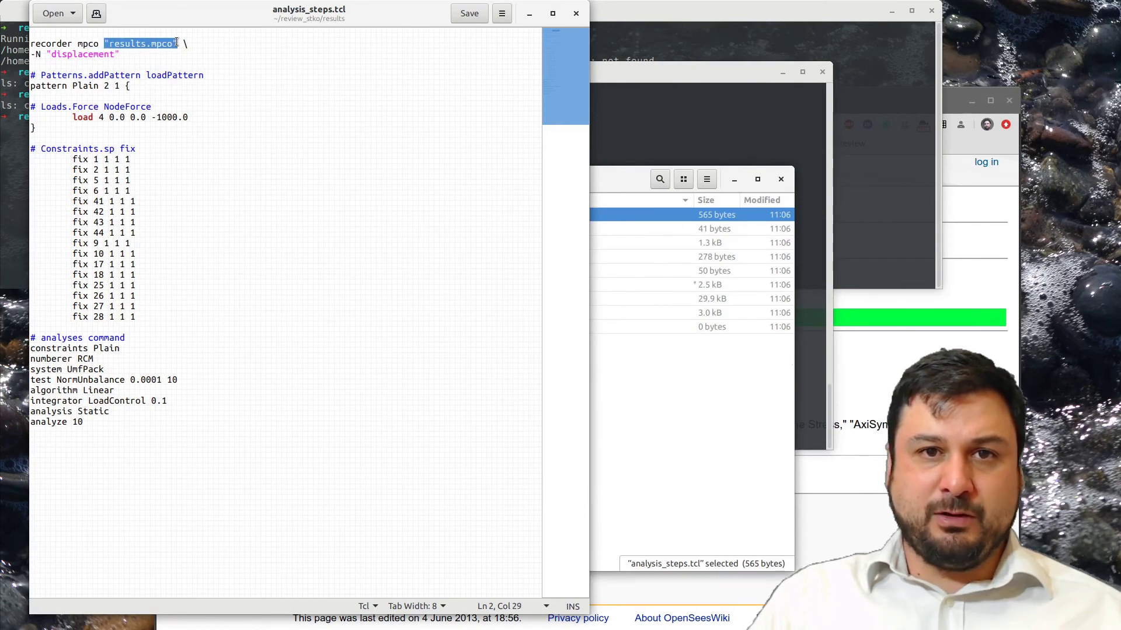
# Step: Highlight the -N "displacement" option, close gedit, and open results.mpco in HDF Compass
pyautogui.moveTo(31, 54); pyautogui.dragTo(120, 54)
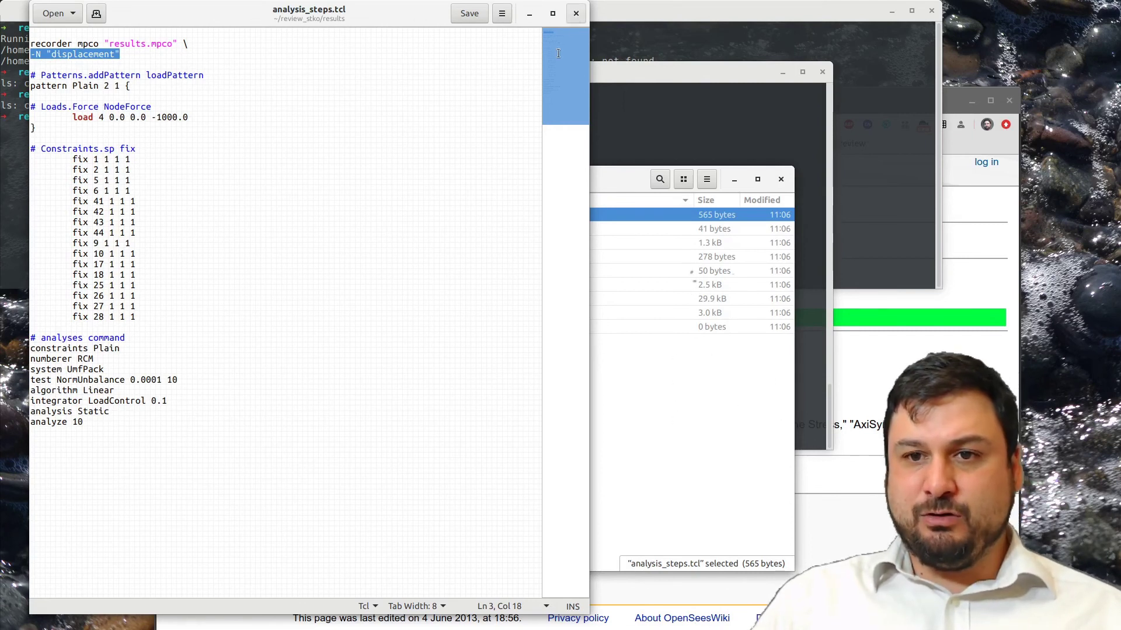
pyautogui.click(576, 13)
pyautogui.click(411, 299)
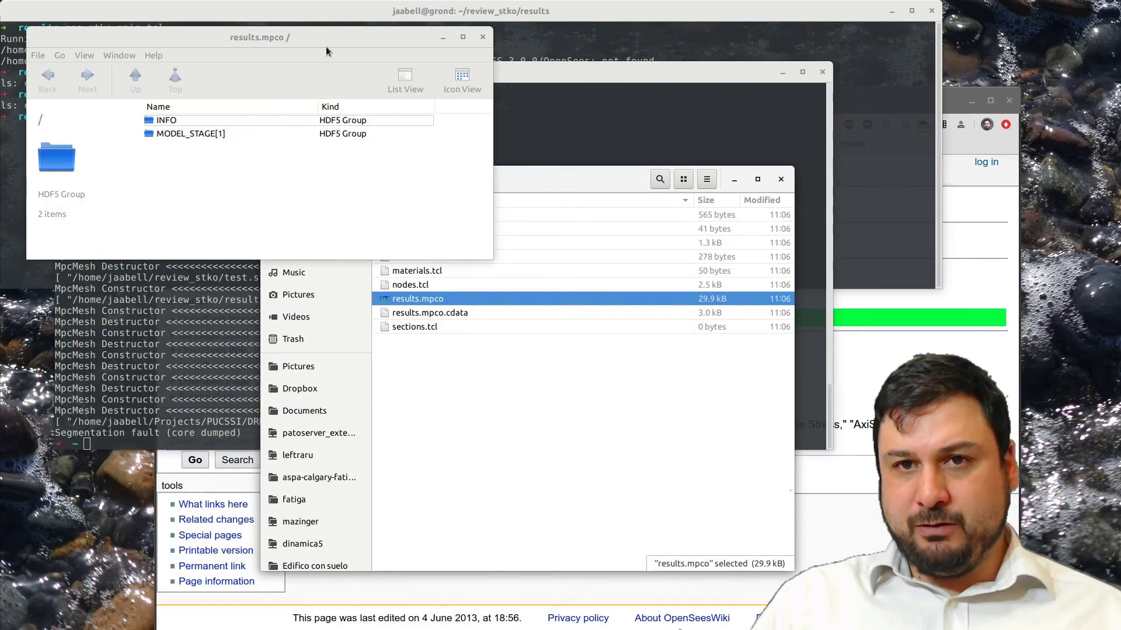
# Step: Arrange the results.mpco browser and HDF Compass main window on screen
pyautogui.moveTo(326, 47); pyautogui.dragTo(390, 282)
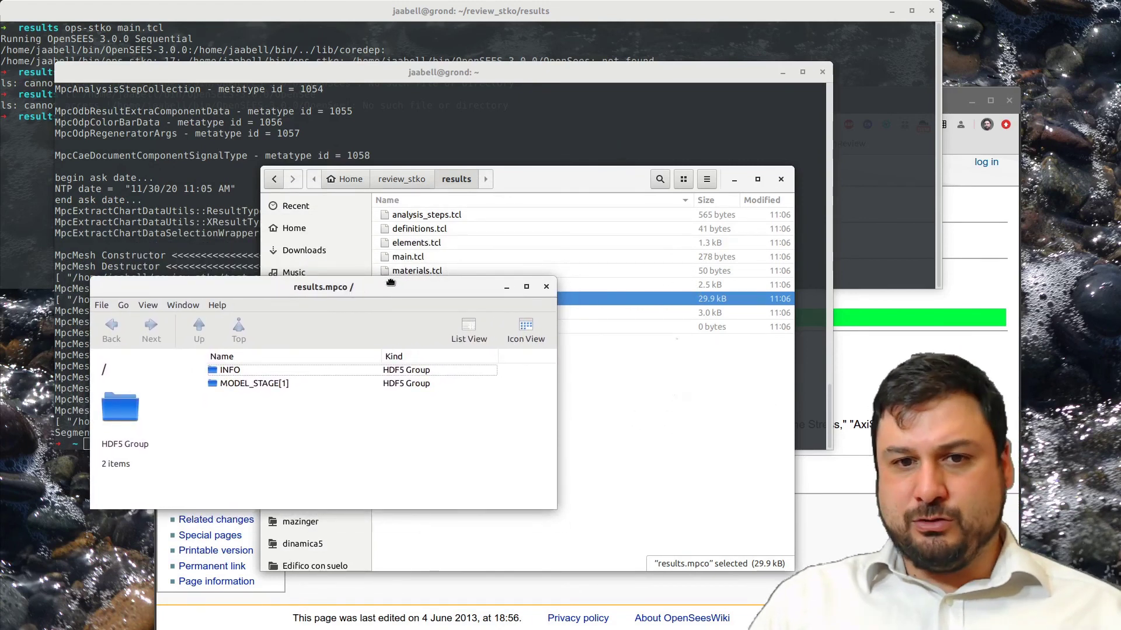
pyautogui.moveTo(391, 283); pyautogui.dragTo(388, 268)
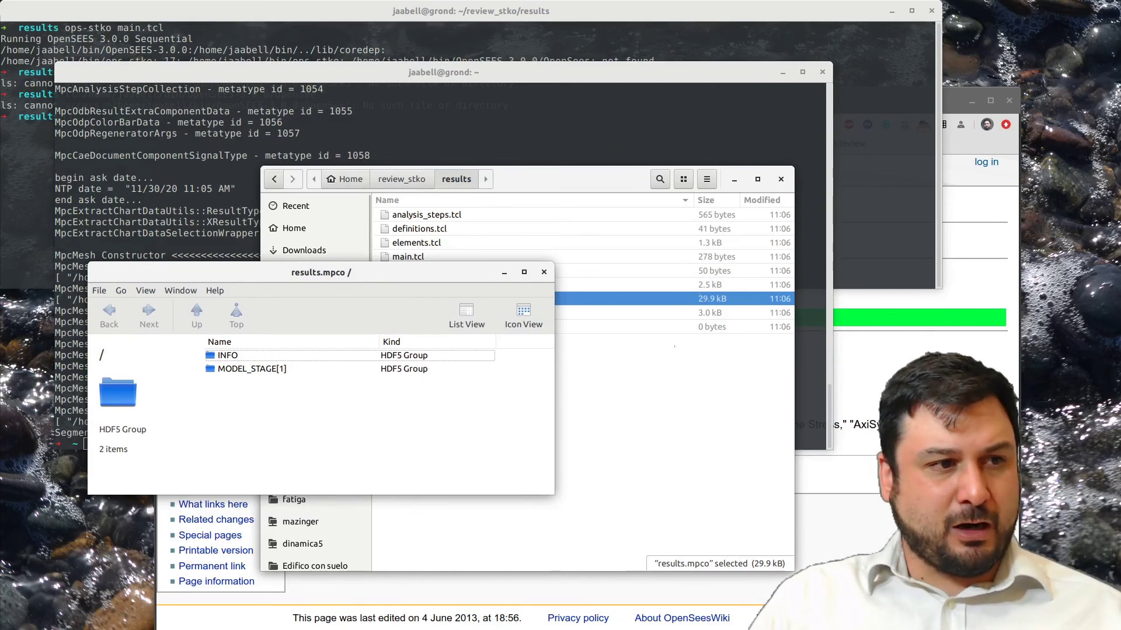
pyautogui.hotkey('alt', 'Tab')
pyautogui.moveTo(413, 128); pyautogui.dragTo(438, 108)
pyautogui.click(392, 414)
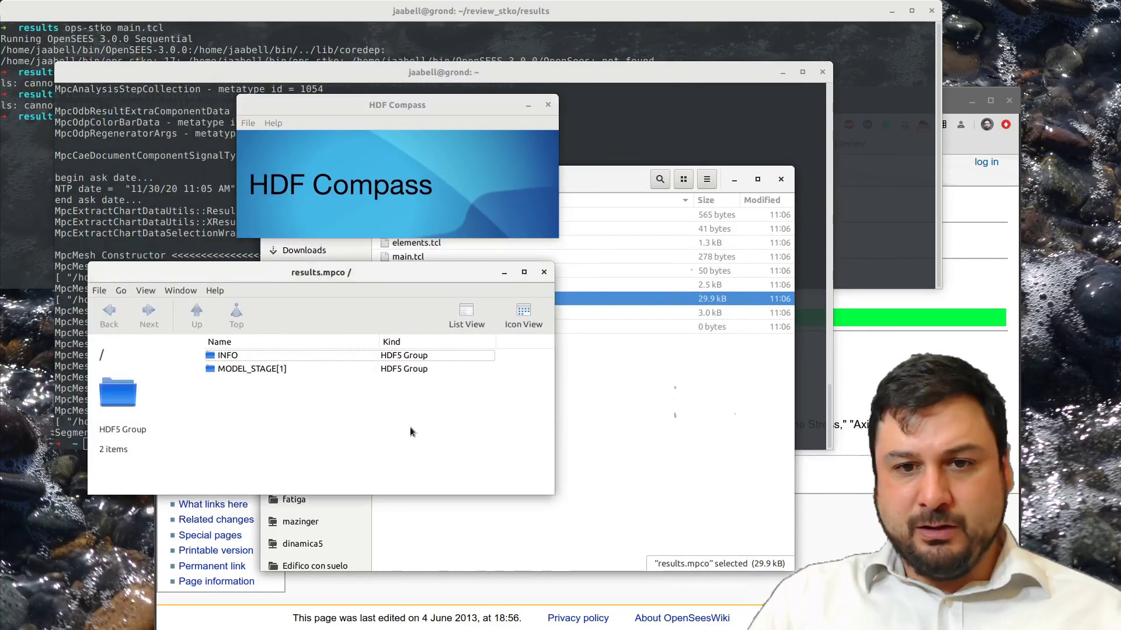
pyautogui.moveTo(373, 274); pyautogui.dragTo(348, 360)
pyautogui.moveTo(259, 360); pyautogui.dragTo(237, 266)
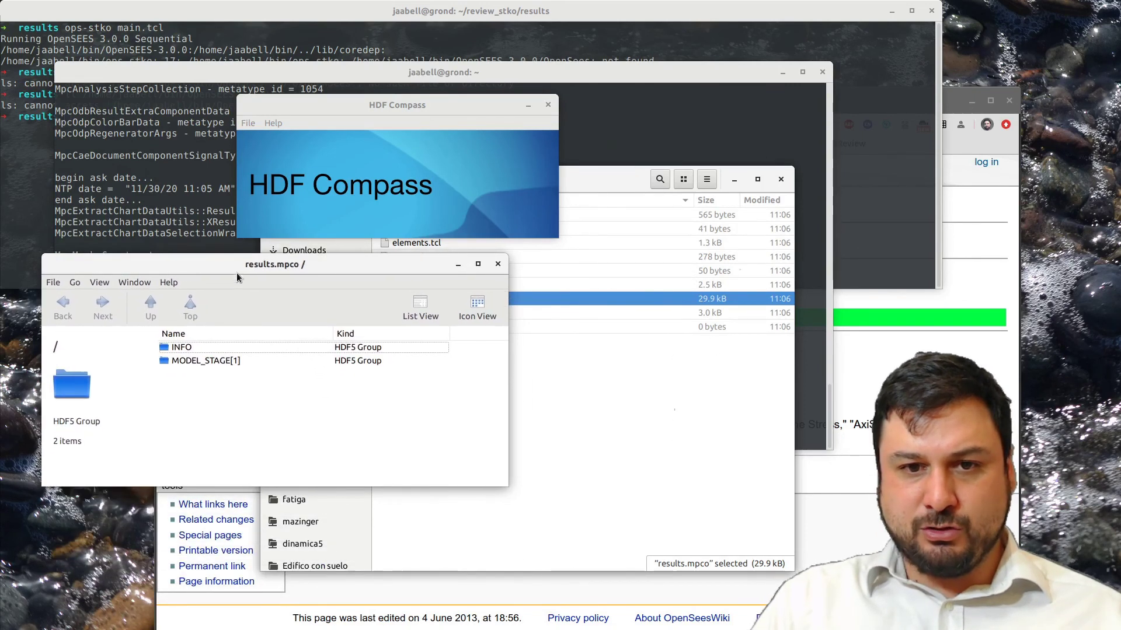
# Step: Check INFO, then view MODEL_STAGE[1] > MODEL > NODES > COORDINATES as a table
pyautogui.doubleClick(207, 352)
pyautogui.click(153, 303)
pyautogui.doubleClick(197, 363)
pyautogui.doubleClick(197, 347)
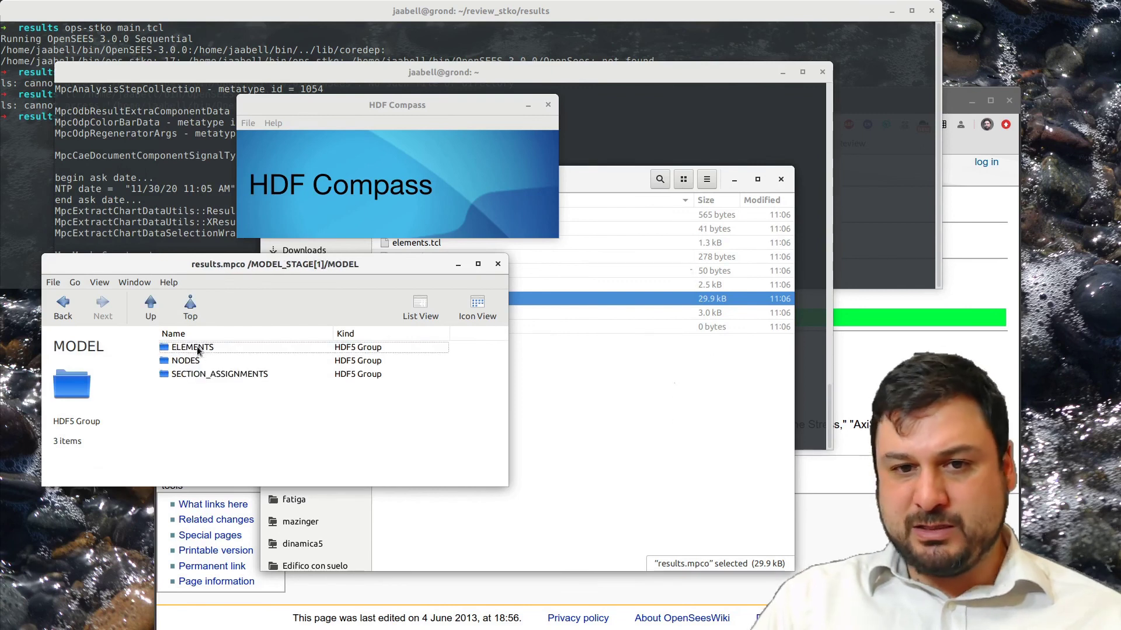
pyautogui.doubleClick(185, 361)
pyautogui.doubleClick(194, 349)
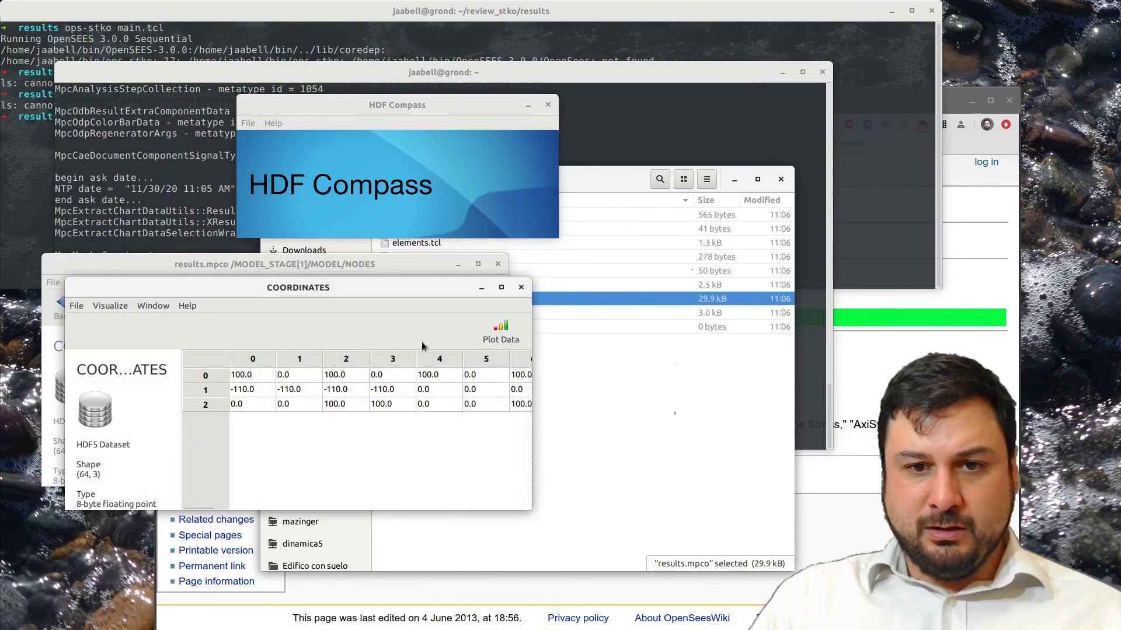
pyautogui.click(521, 287)
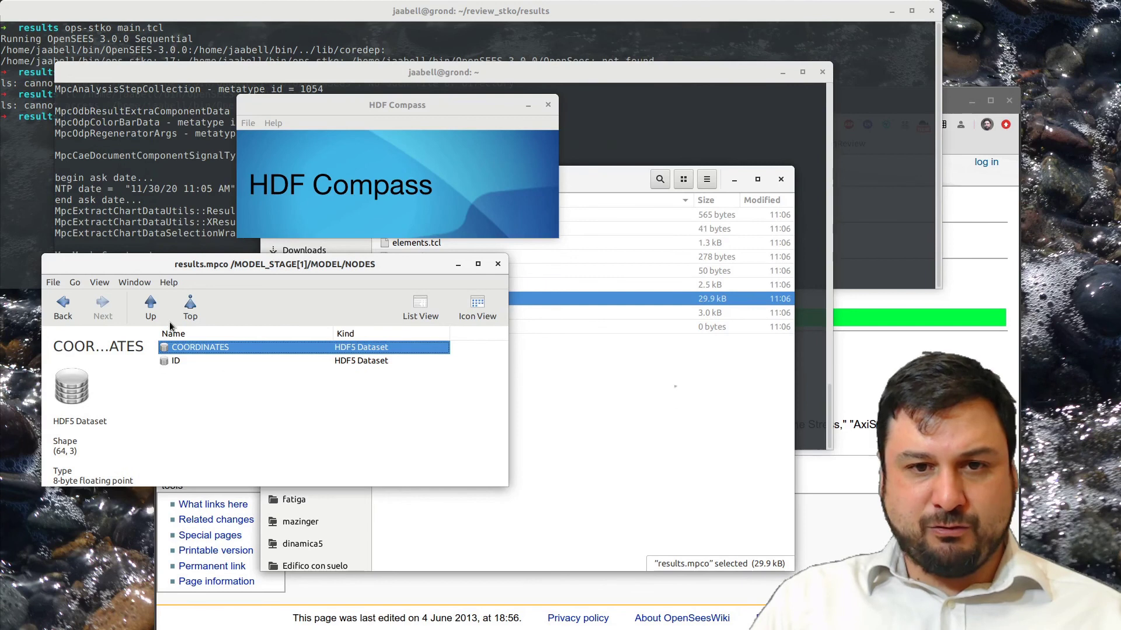
# Step: View the RESULTS > ON_NODES > DISPLACEMENT > DATA > STEP_9 table and bring it forward
pyautogui.click(166, 320)
pyautogui.click(200, 362)
pyautogui.click(165, 318)
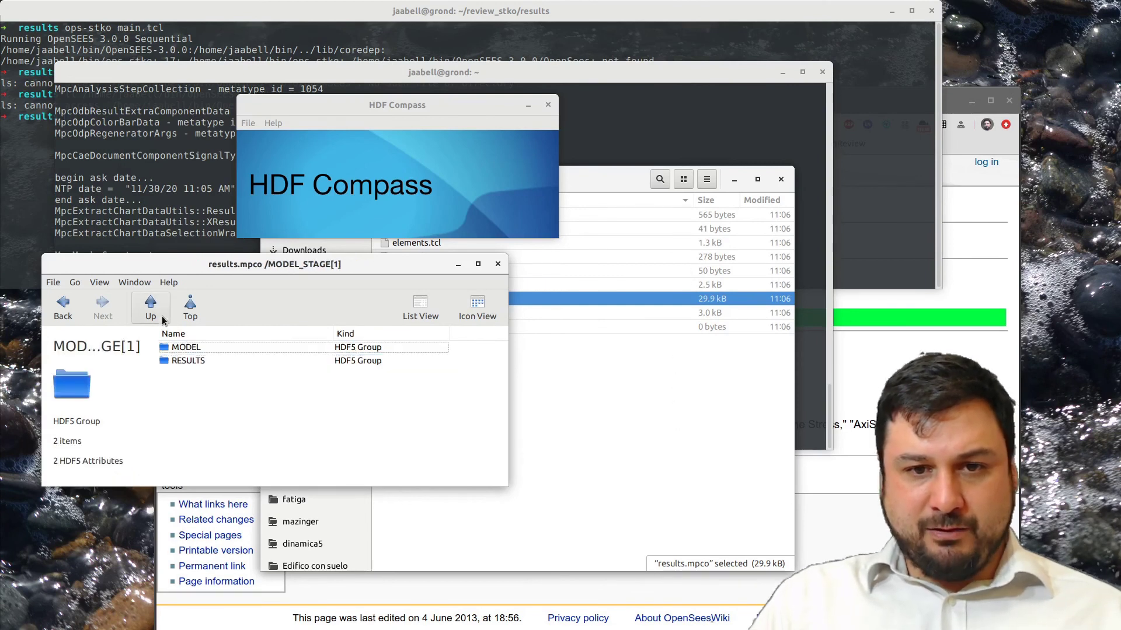
pyautogui.doubleClick(190, 361)
pyautogui.doubleClick(201, 361)
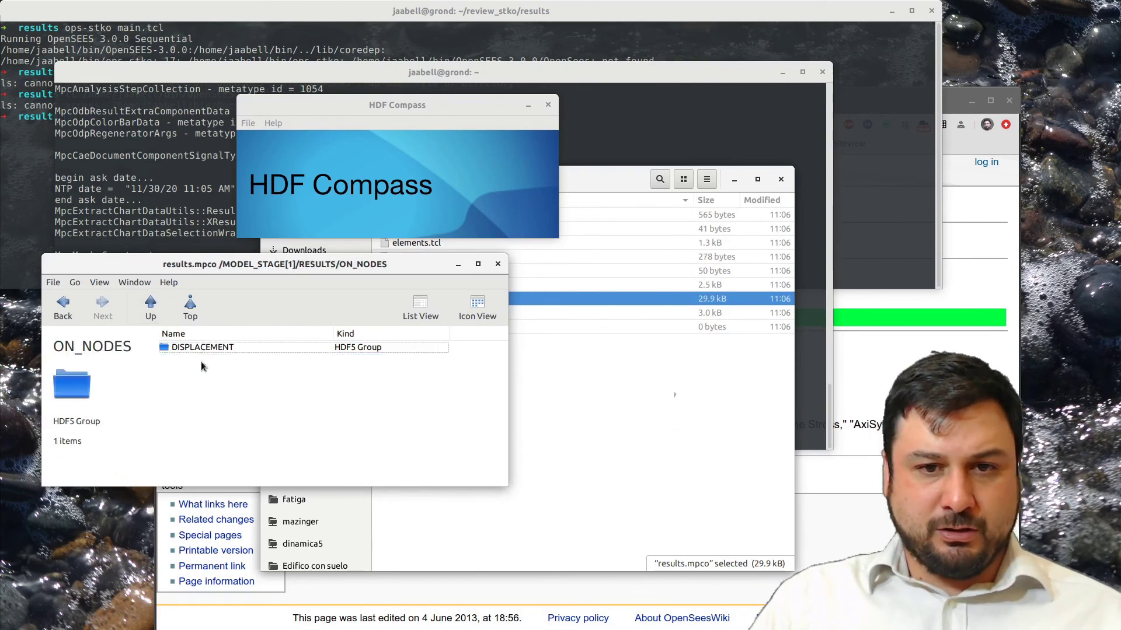
pyautogui.doubleClick(202, 349)
pyautogui.click(197, 360)
pyautogui.doubleClick(197, 347)
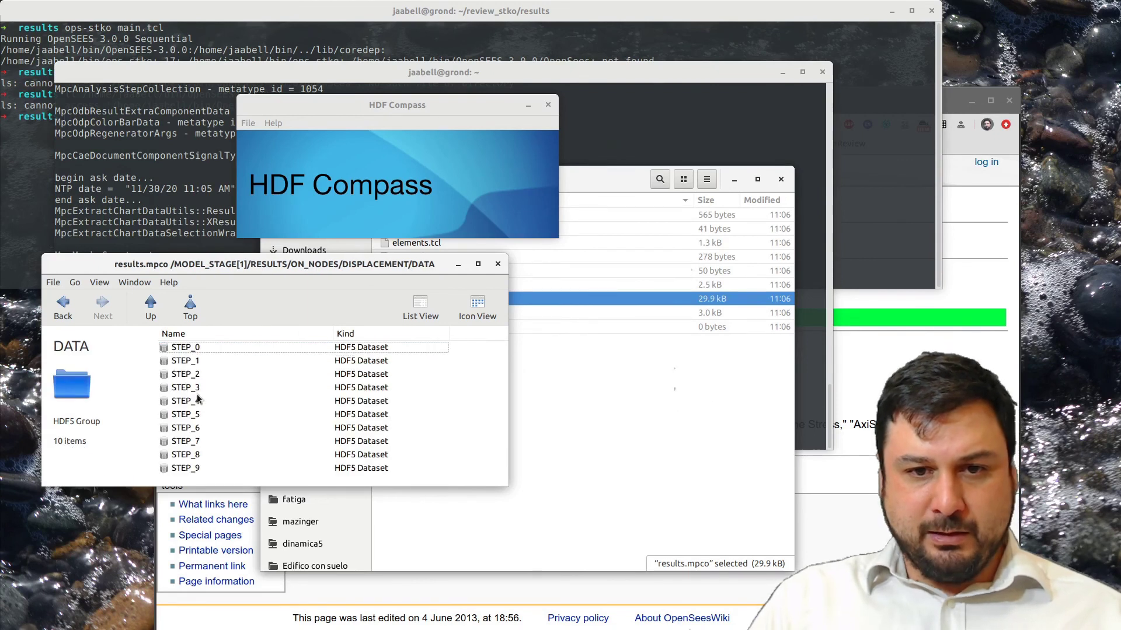
pyautogui.doubleClick(191, 468)
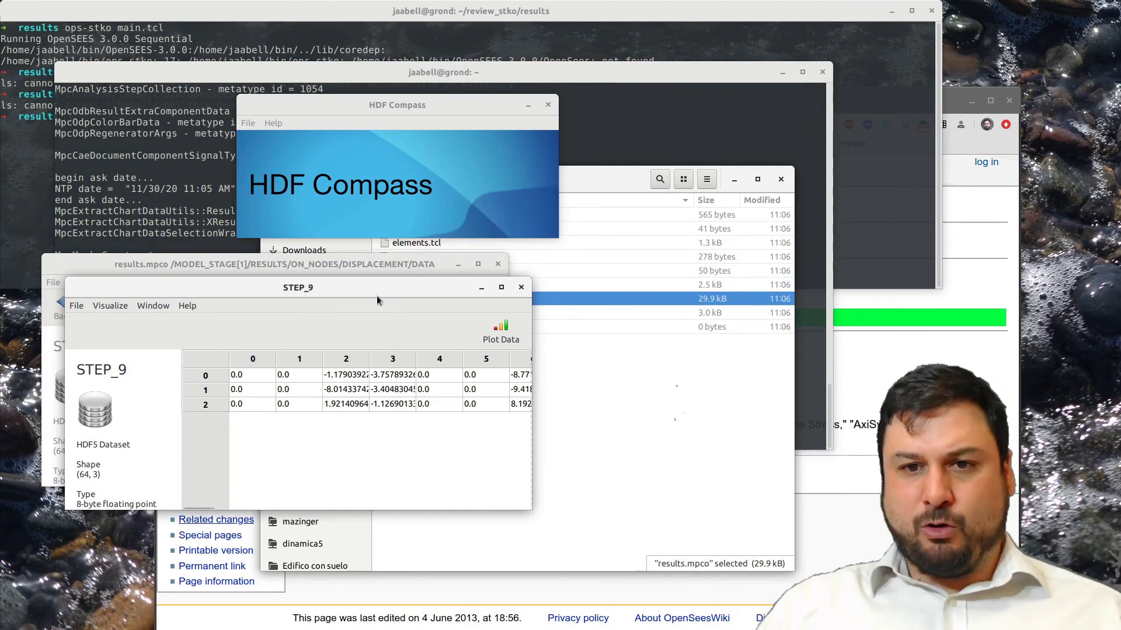
pyautogui.moveTo(434, 292); pyautogui.dragTo(484, 385)
pyautogui.moveTo(397, 257); pyautogui.dragTo(414, 92)
pyautogui.moveTo(377, 373); pyautogui.dragTo(305, 299)
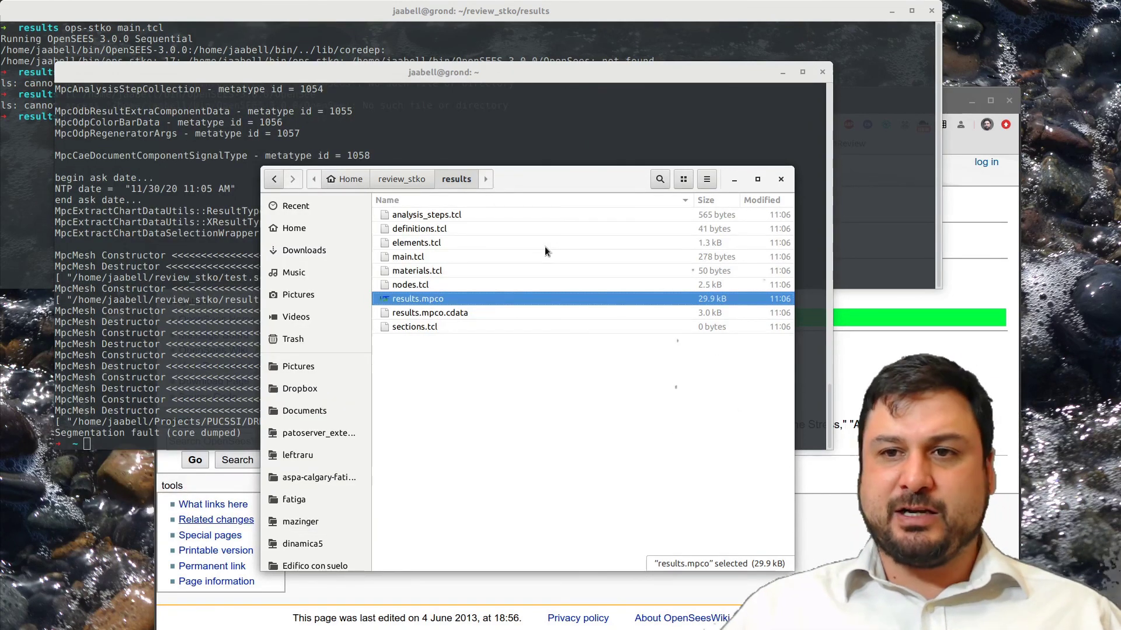
# Step: Close the Files window and the STKO log terminal
pyautogui.click(781, 179)
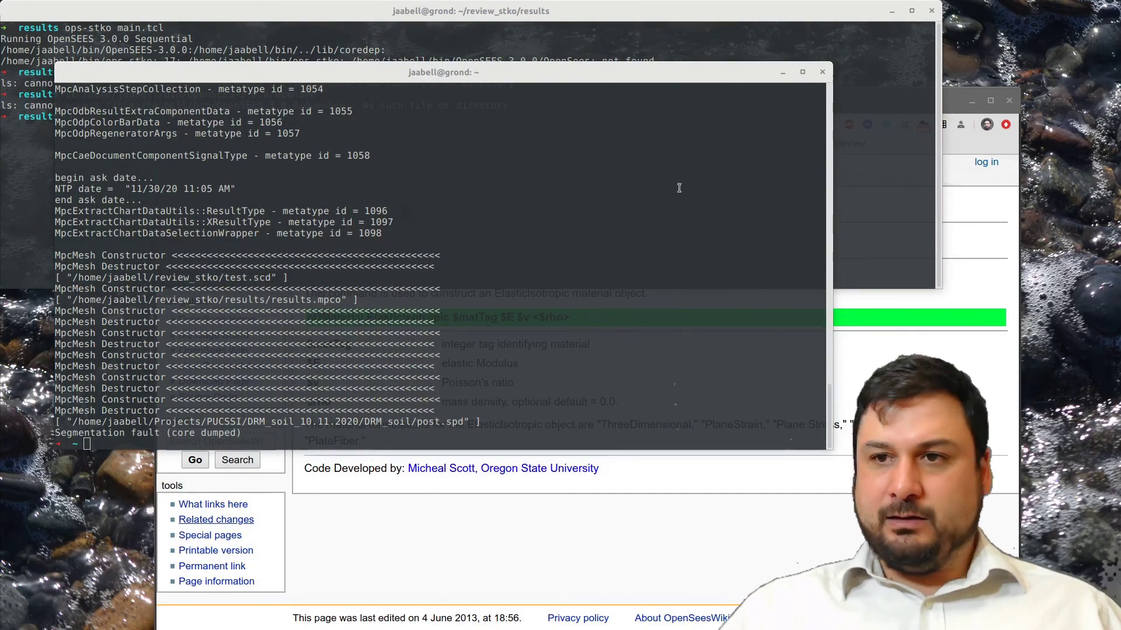
pyautogui.click(821, 72)
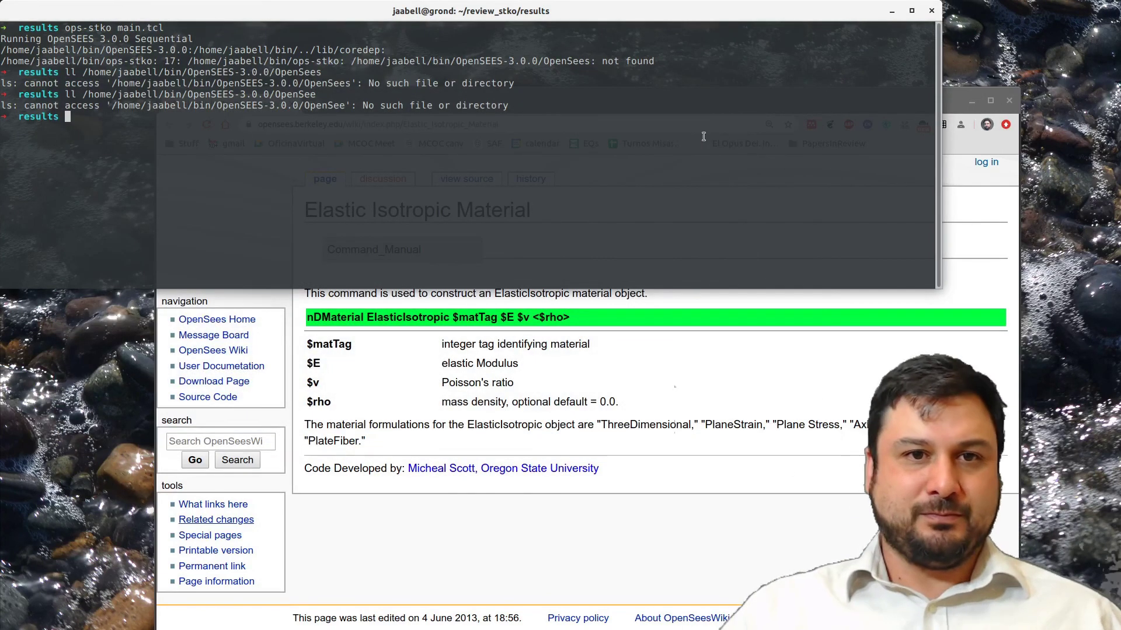